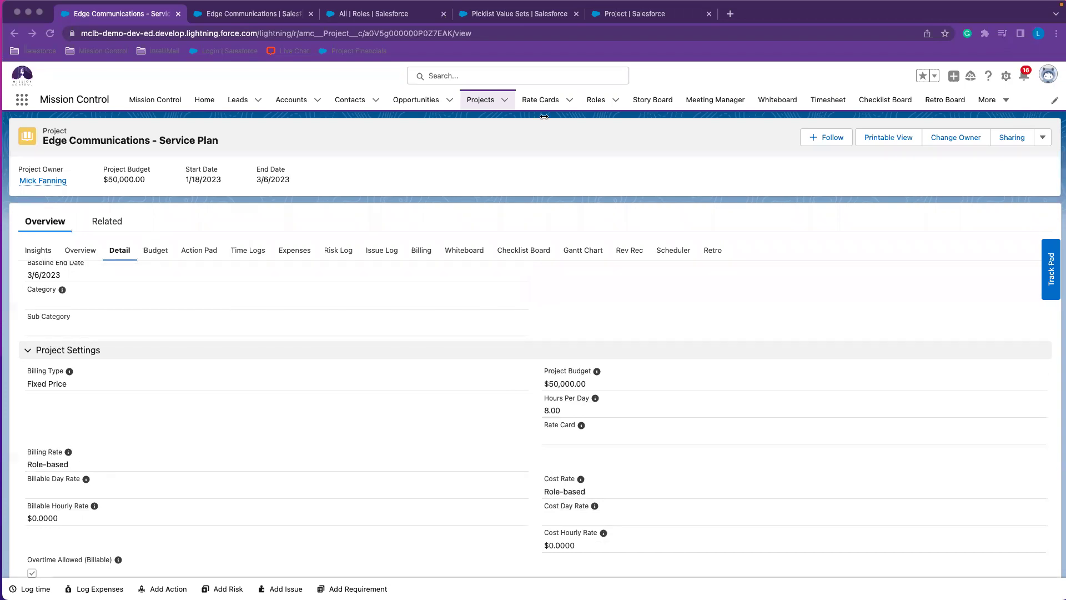
# Find the Project object's Billing Rate field by searching its fields for "billing" and review the field's picklist values.
pyautogui.click(635, 15)
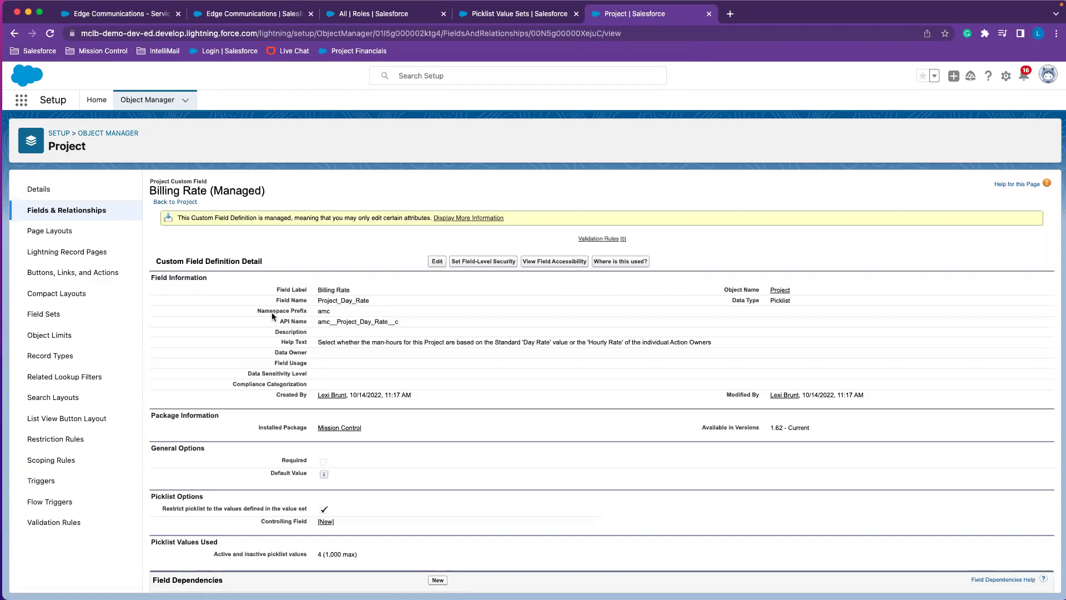
pyautogui.click(166, 202)
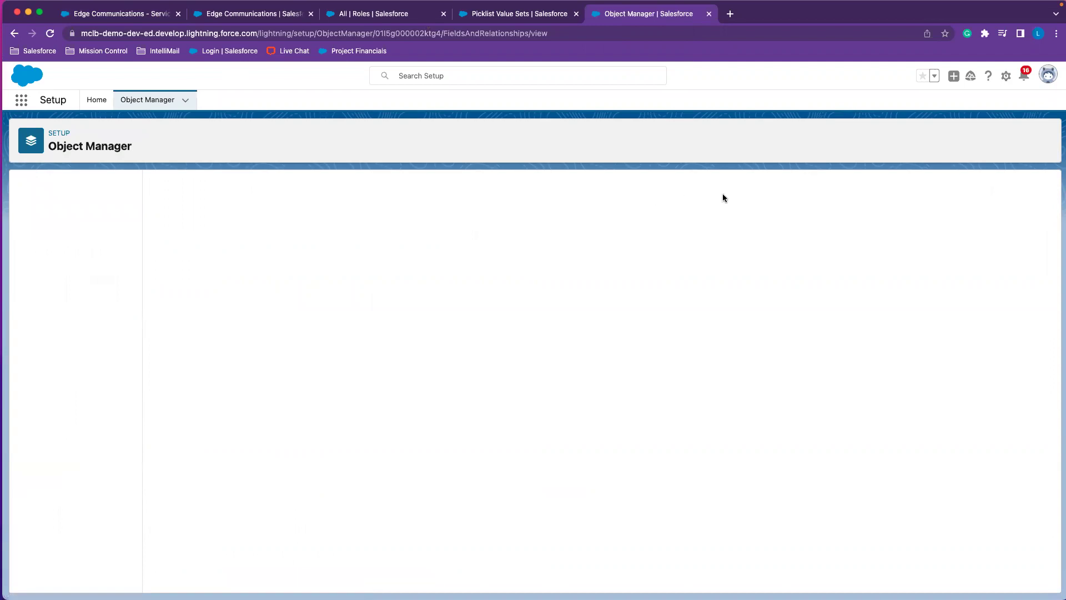
pyautogui.click(688, 187)
pyautogui.write('billing')
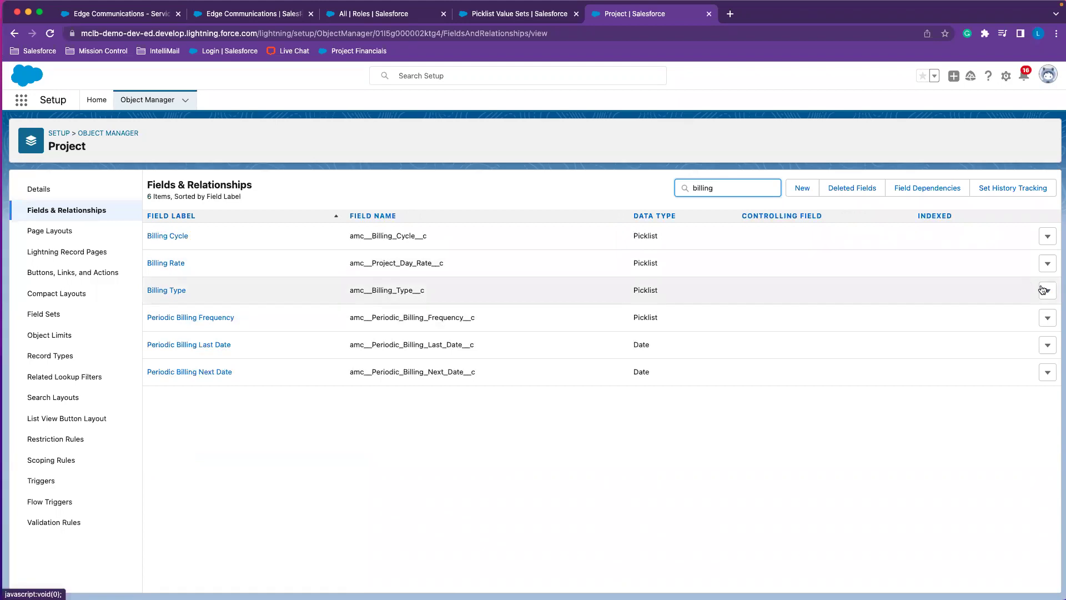
pyautogui.click(169, 265)
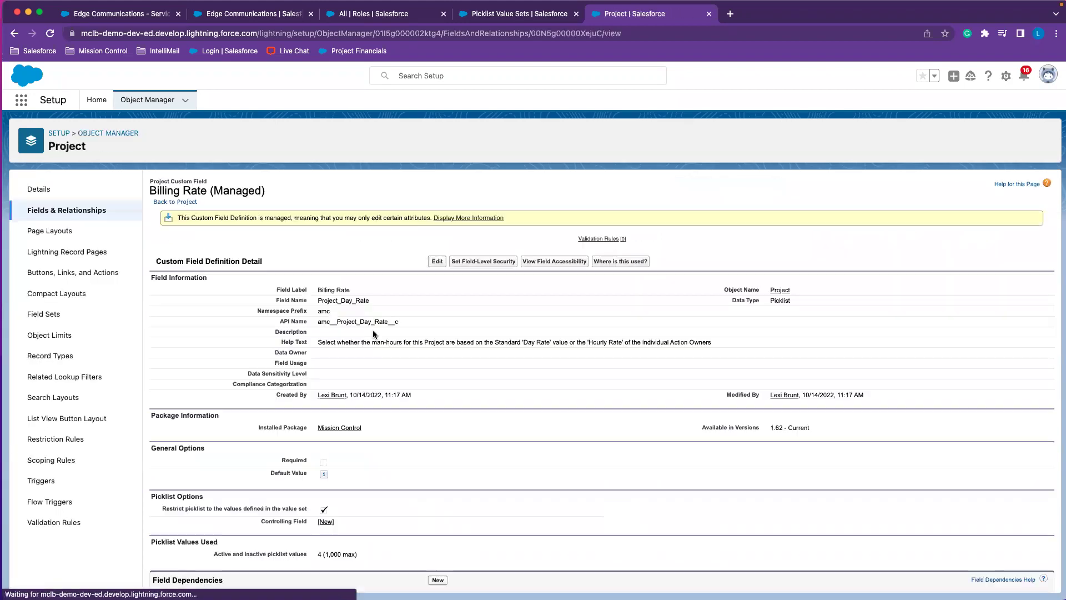
pyautogui.scroll(-10, 373, 333)
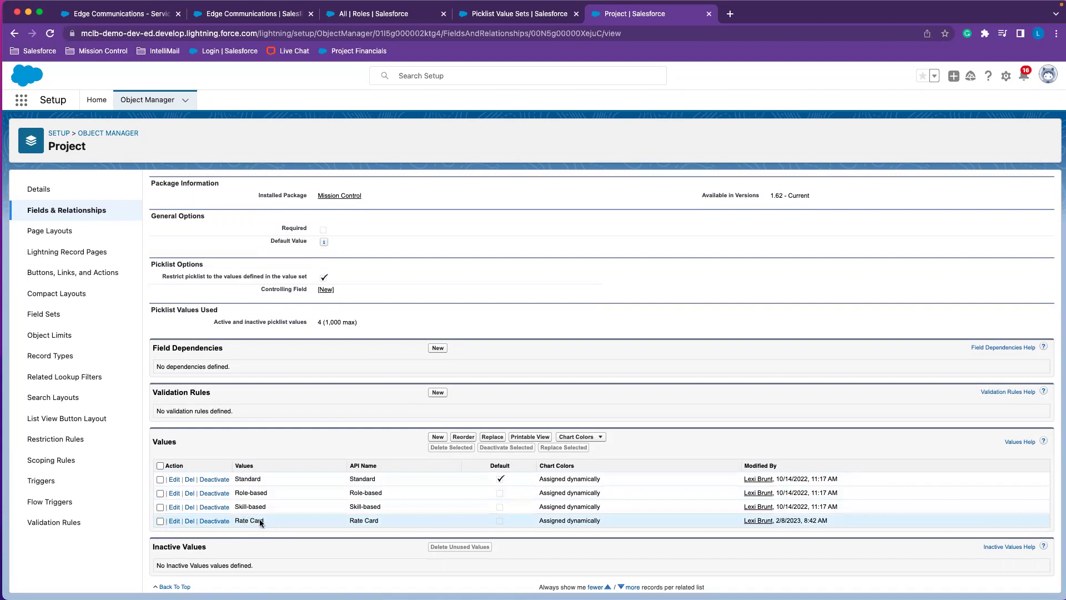
pyautogui.scroll(5, 319, 383)
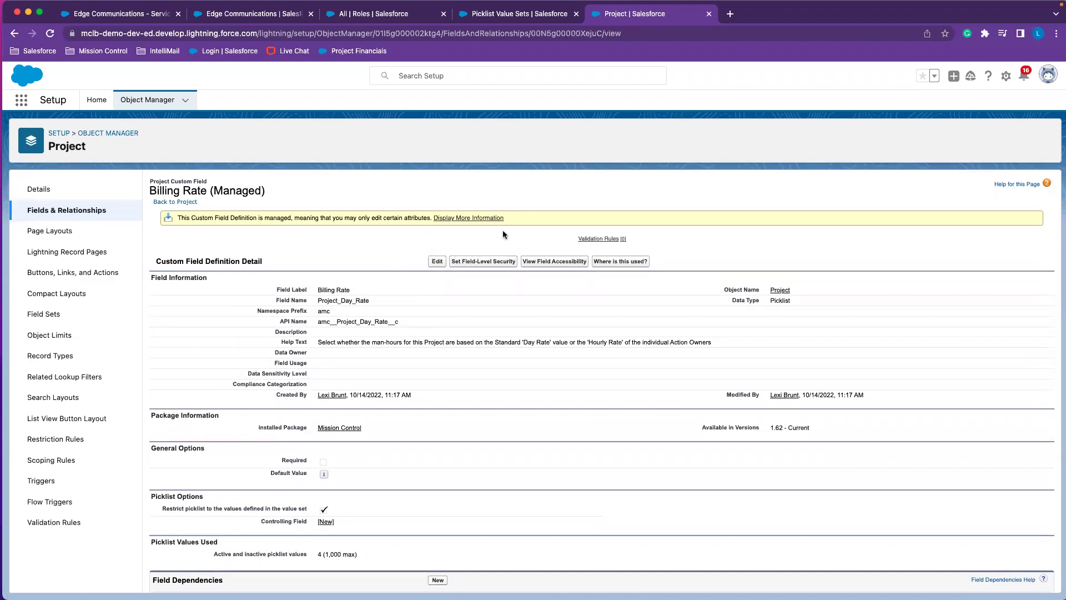
# Review the Function global value set and where it is used, and check the functions assigned in the Roles list.
pyautogui.click(512, 15)
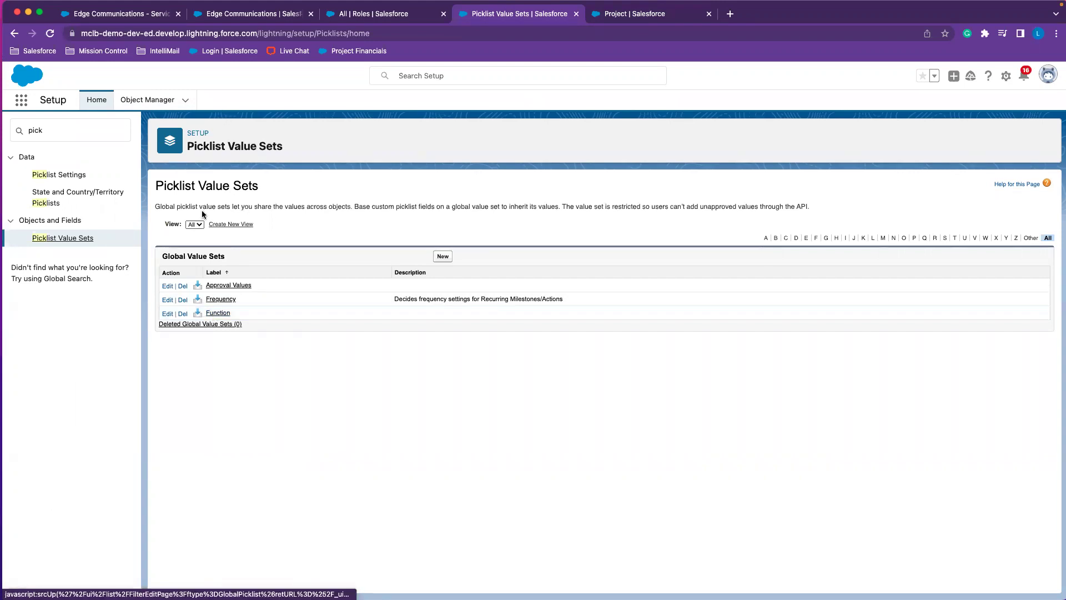
pyautogui.click(216, 312)
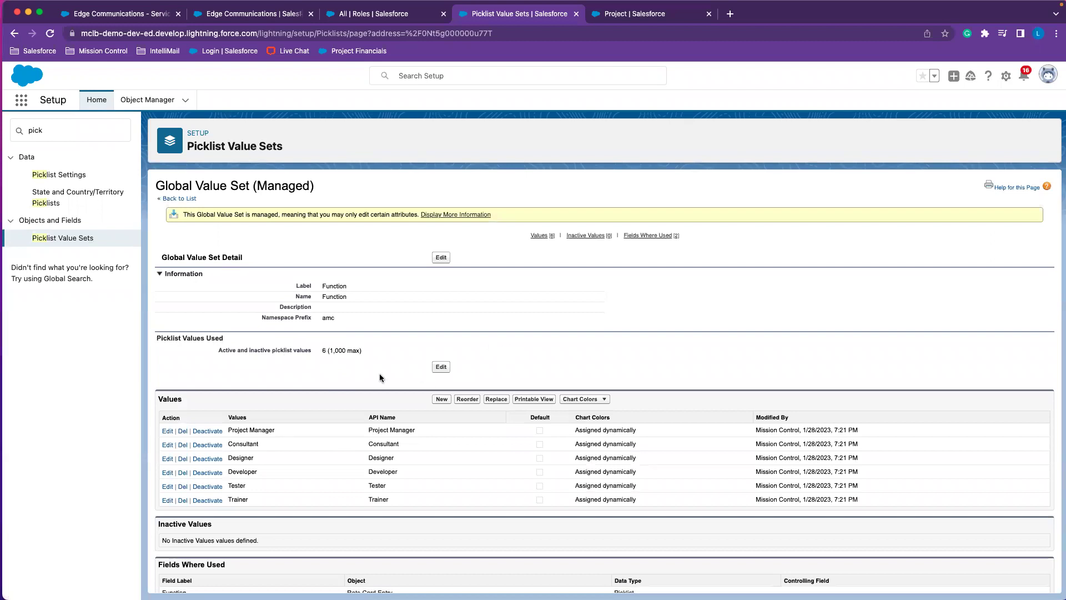
pyautogui.scroll(-2, 379, 377)
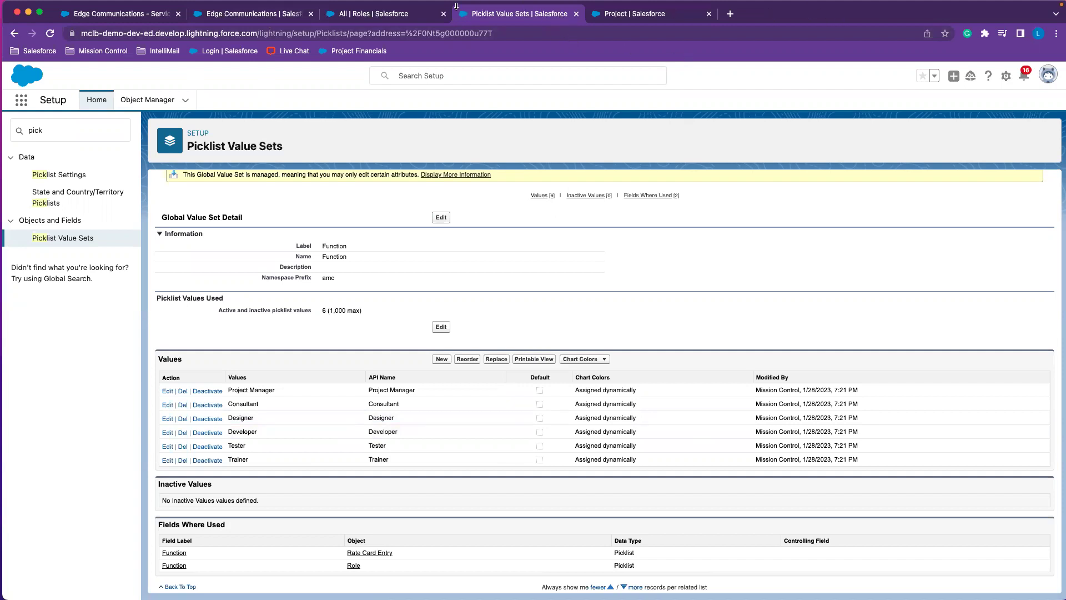
pyautogui.click(354, 17)
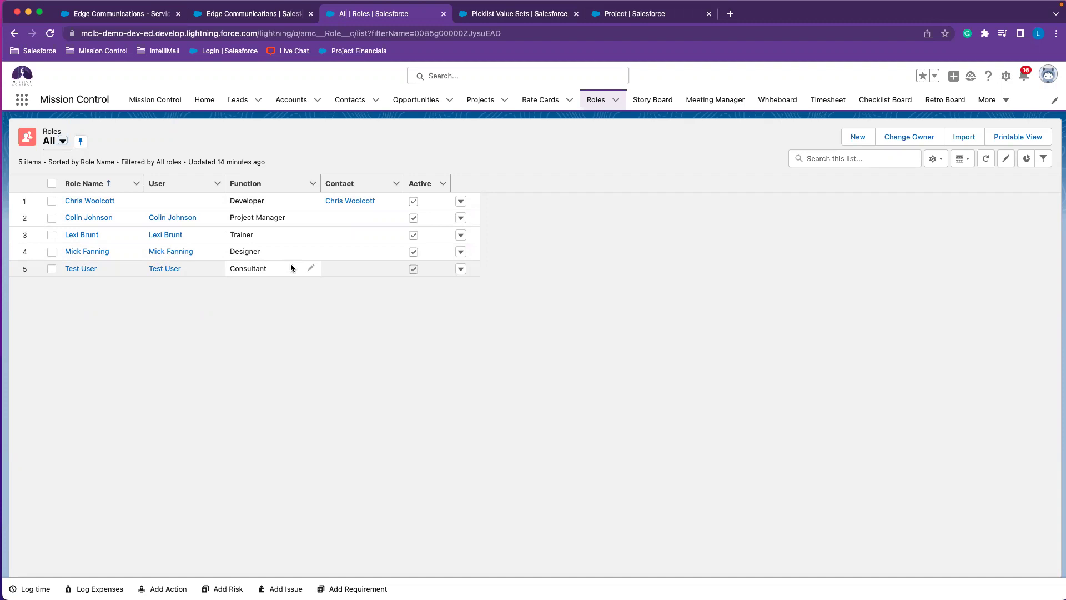
# Start a new rate card from the Edge Communications account and name it "Edge Communications FY2023".
pyautogui.click(236, 16)
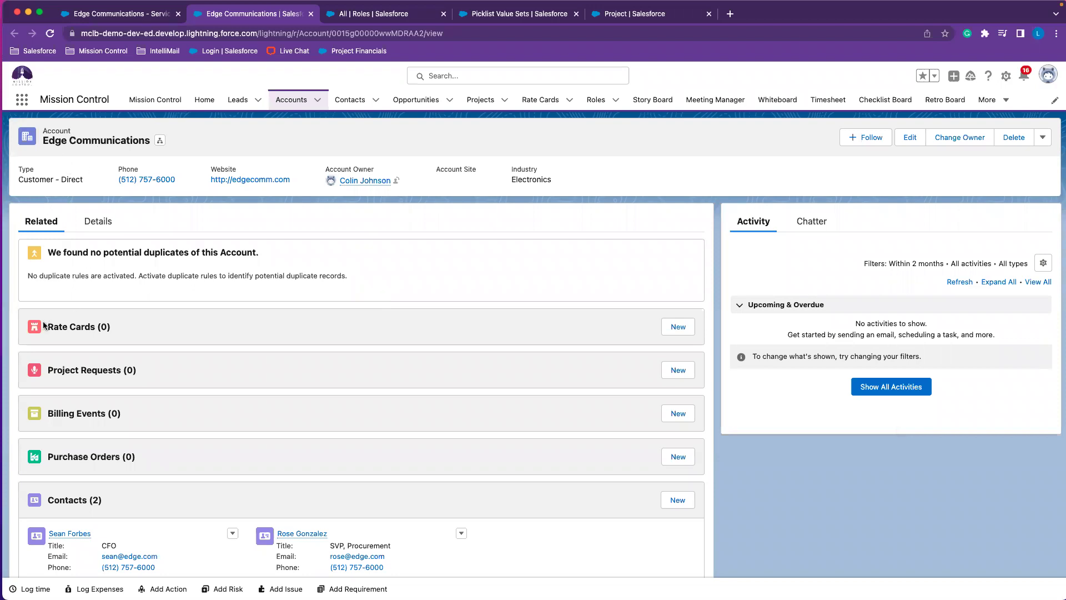
pyautogui.click(676, 333)
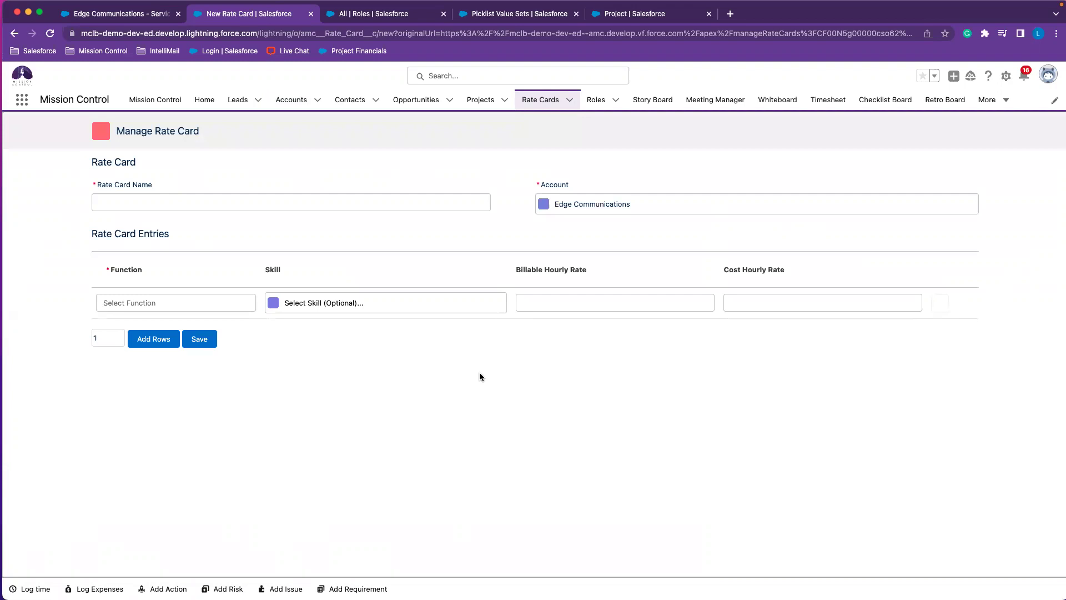
pyautogui.click(233, 199)
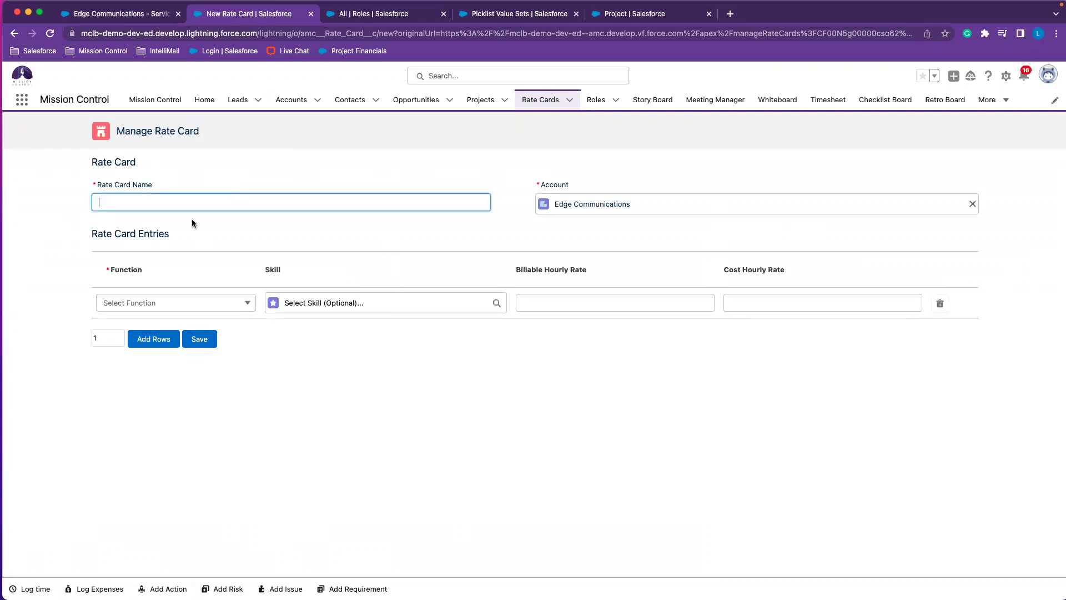
pyautogui.write('Ed')
pyautogui.write('ge ')
pyautogui.write('Communit')
pyautogui.write('icatios')
pyautogui.write('s ')
pyautogui.write('FY')
pyautogui.write('2023')
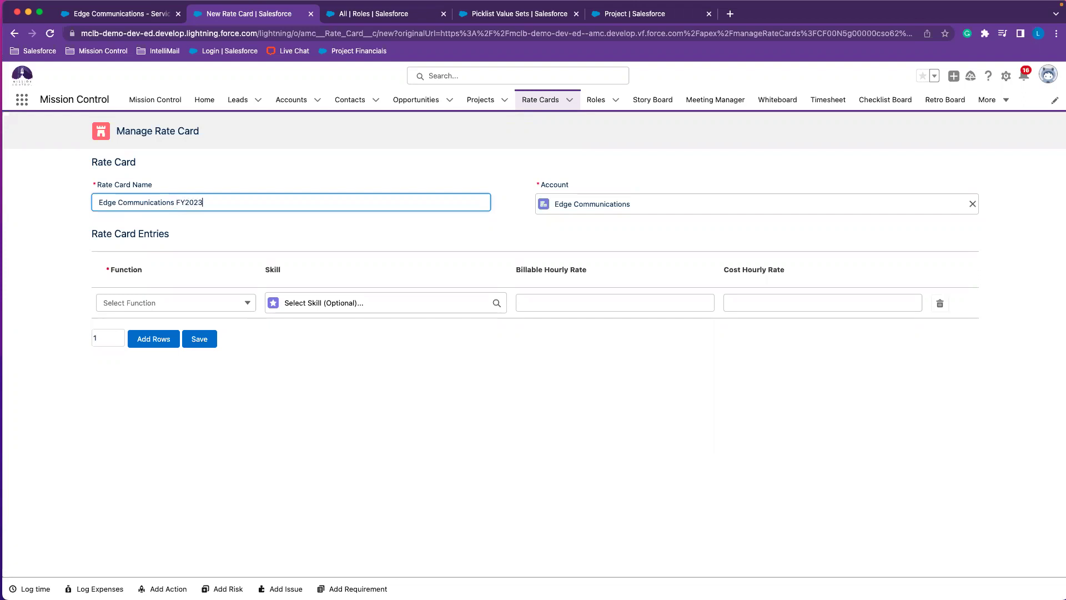
pyautogui.click(390, 242)
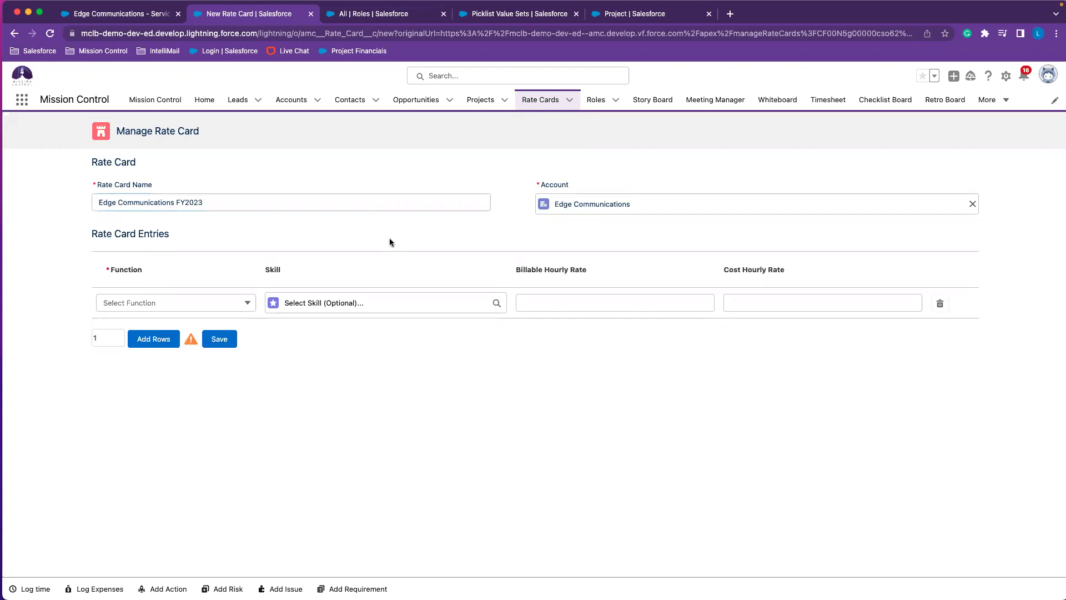
# Fill the first rate card entry with the Project Manager function, a billable hourly rate of 200 and a cost hourly rate of 125.
pyautogui.click(221, 305)
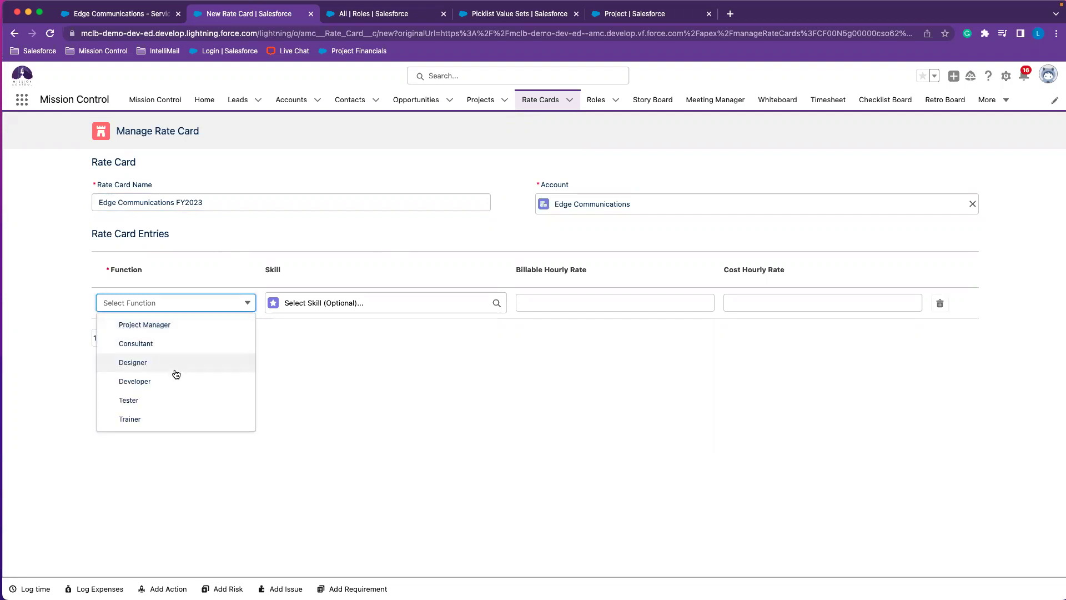
pyautogui.click(170, 326)
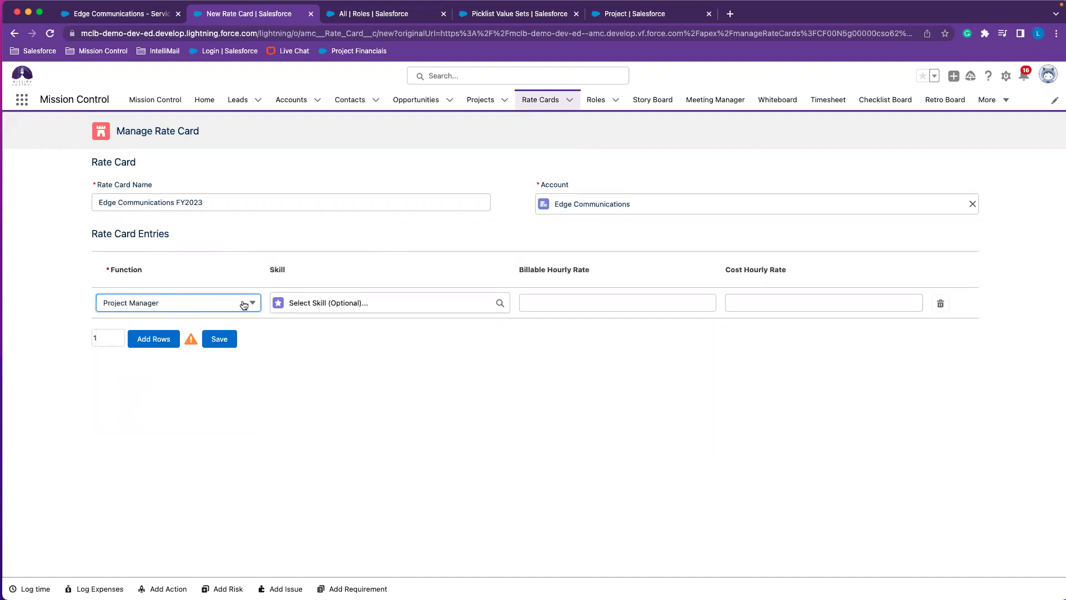
pyautogui.click(569, 305)
pyautogui.write('200')
pyautogui.click(774, 330)
pyautogui.click(783, 305)
pyautogui.write('125')
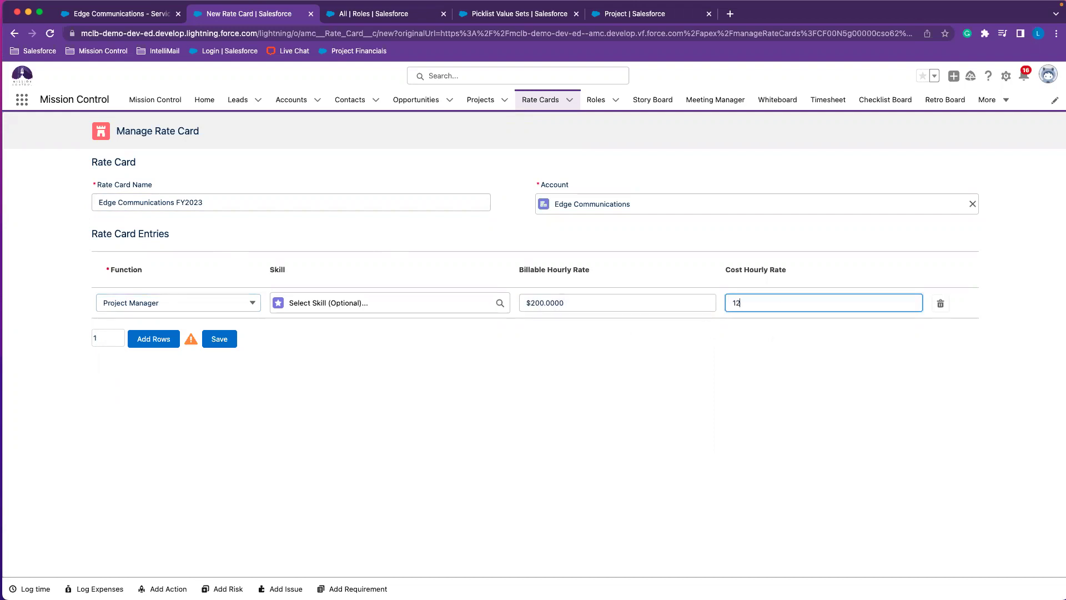
pyautogui.click(802, 363)
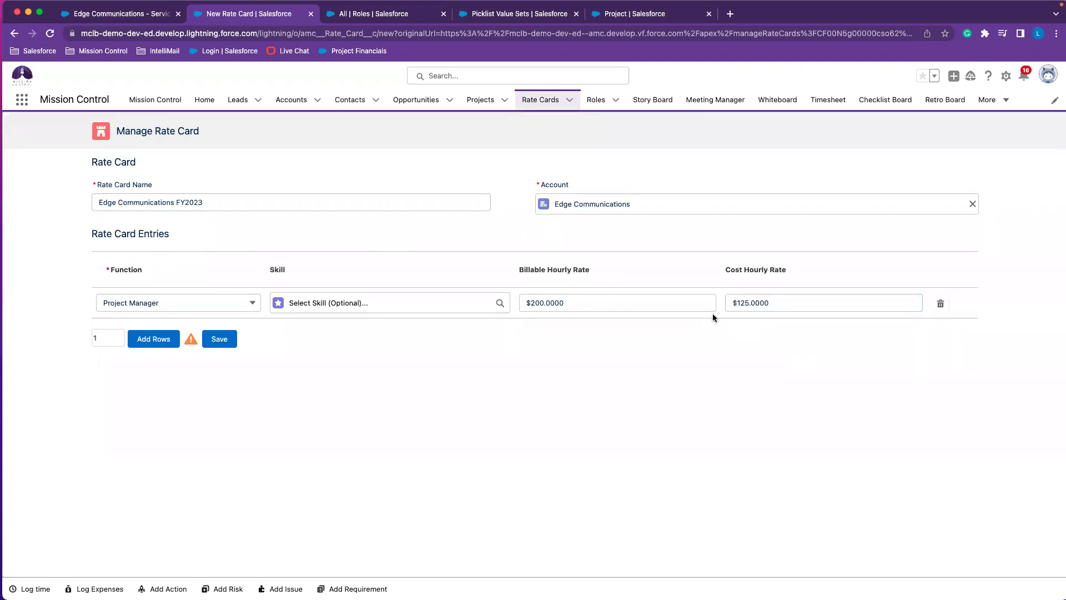
# Add three more rate card entry rows and set their functions to Consultant, Consultant and Designer.
pyautogui.click(116, 341)
pyautogui.write('3')
pyautogui.click(161, 336)
pyautogui.click(145, 334)
pyautogui.click(159, 373)
pyautogui.click(161, 367)
pyautogui.click(162, 404)
pyautogui.click(151, 394)
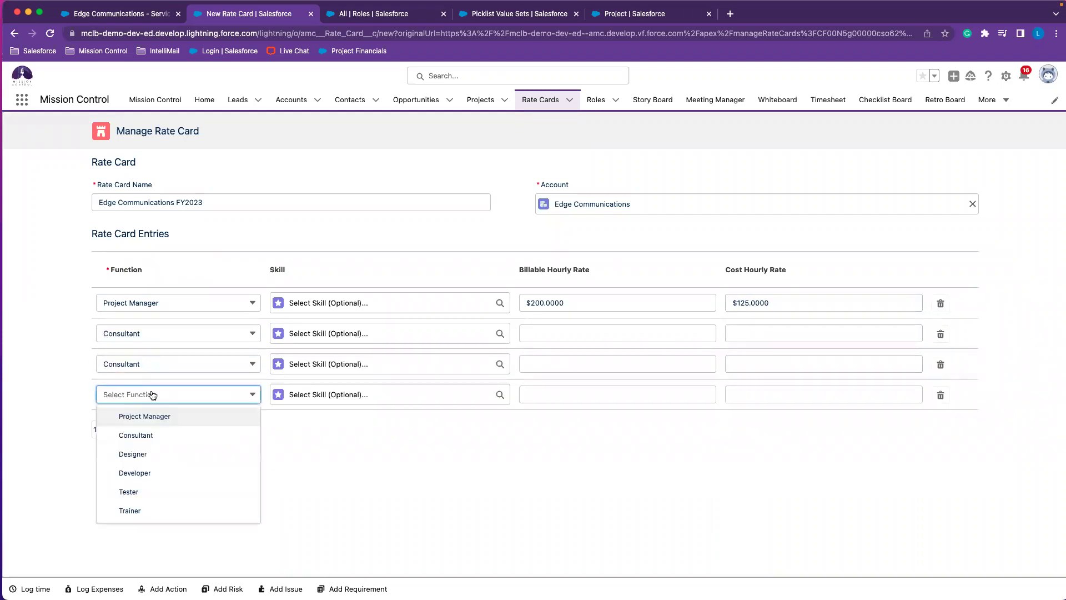
pyautogui.click(124, 461)
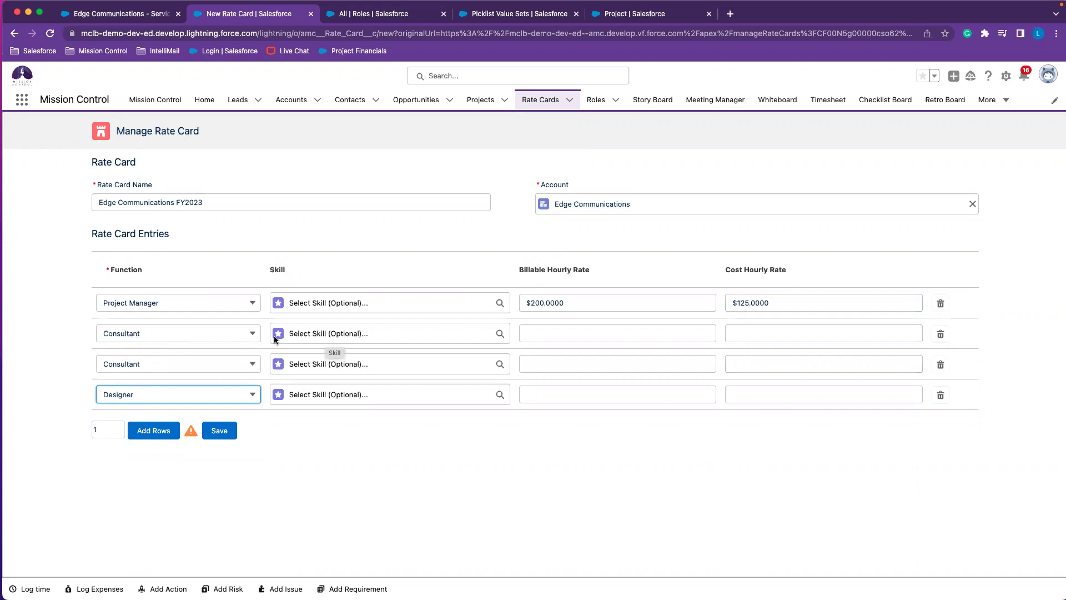
# Give the first Consultant entry the DEV501 skill, a billable hourly rate of 200 and a cost hourly rate of 125.
pyautogui.click(327, 335)
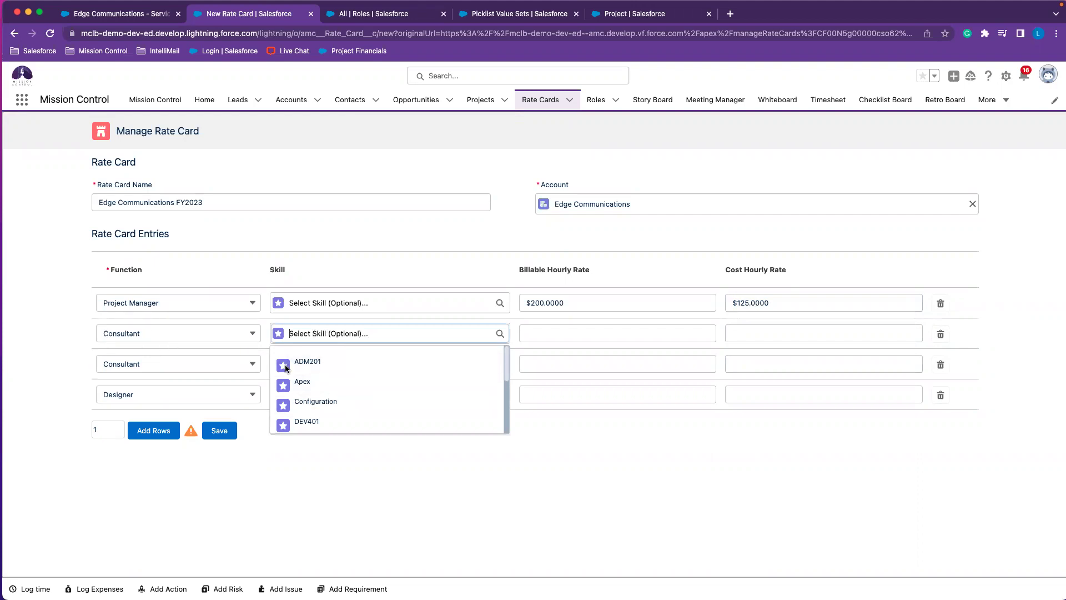
pyautogui.scroll(-1, 381, 395)
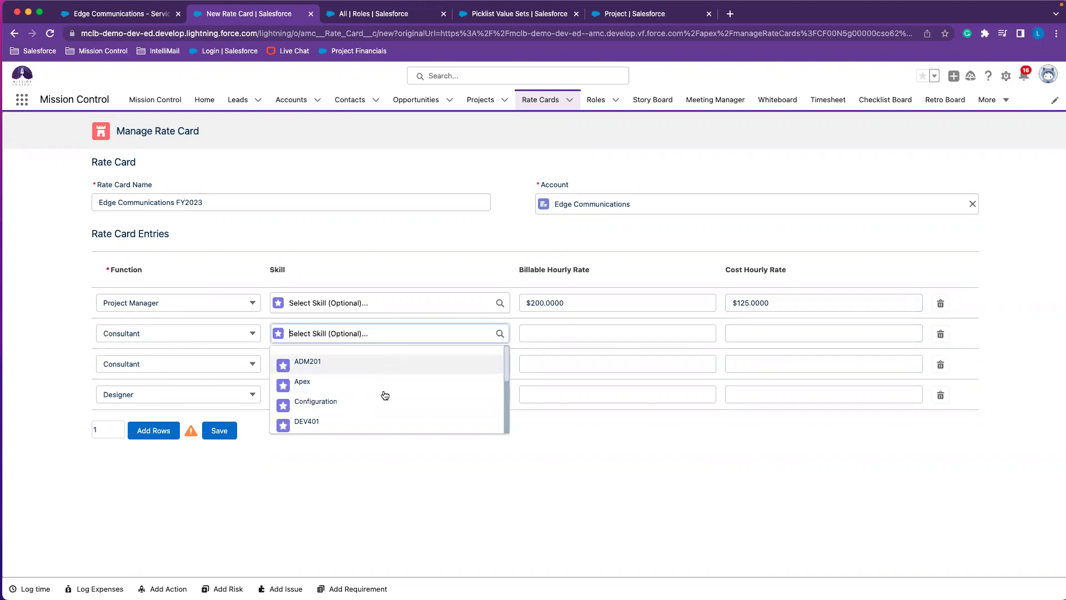
pyautogui.scroll(-2, 391, 409)
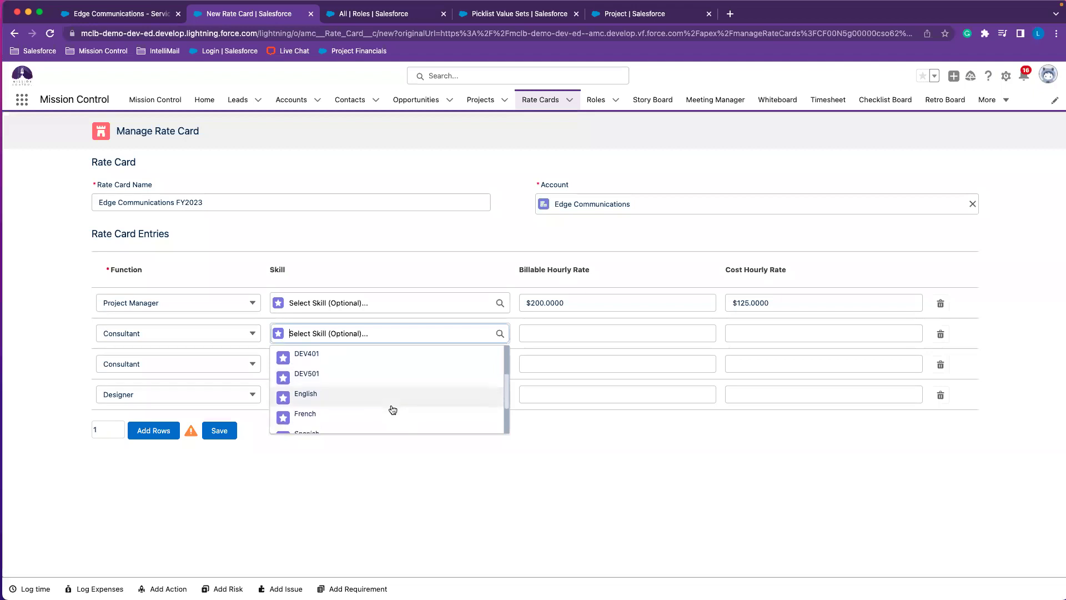
pyautogui.click(333, 372)
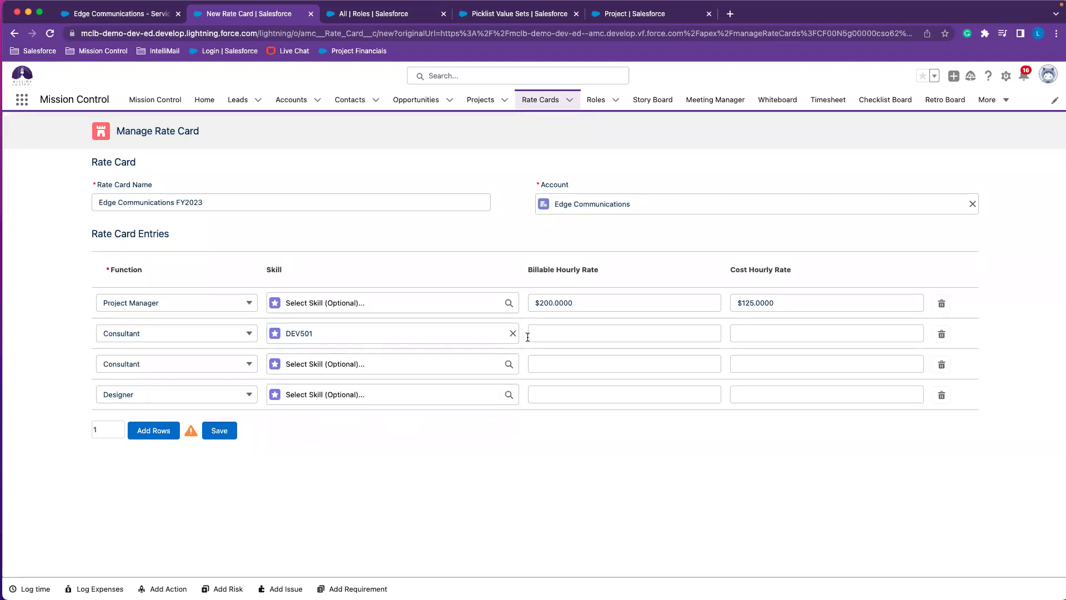
pyautogui.click(553, 339)
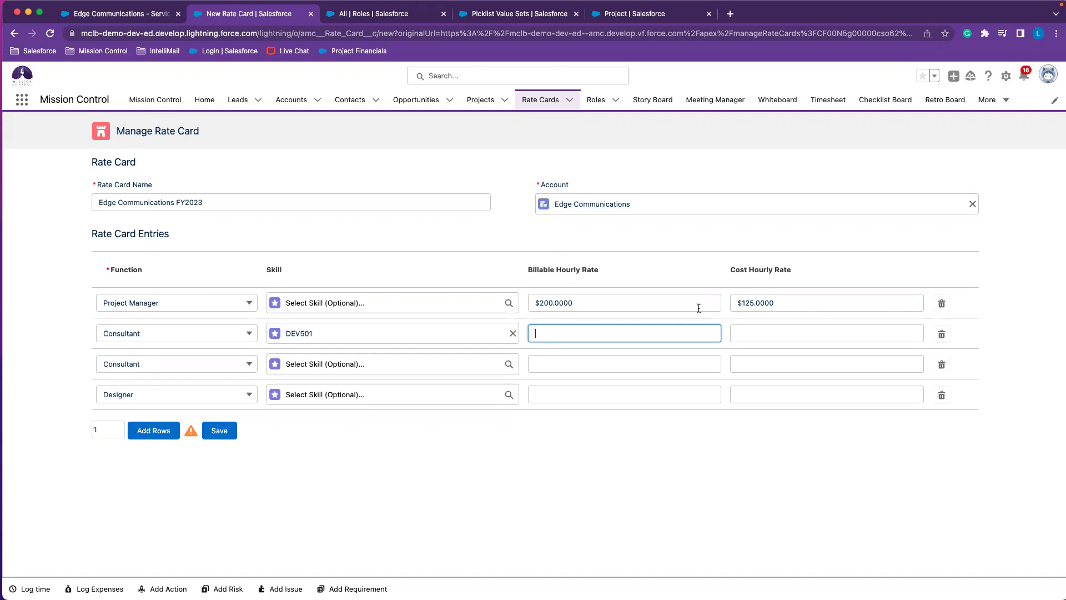
pyautogui.write('200')
pyautogui.click(851, 343)
pyautogui.click(846, 328)
pyautogui.write('125')
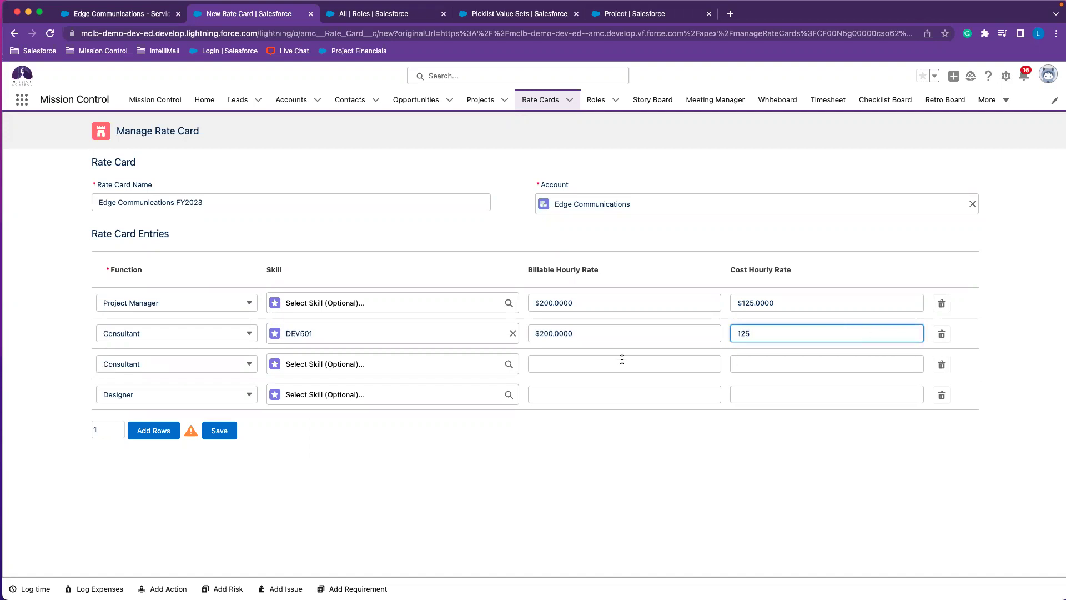
# Set the second Consultant entry's billable hourly rate to 180 and its cost hourly rate to 100.
pyautogui.click(622, 363)
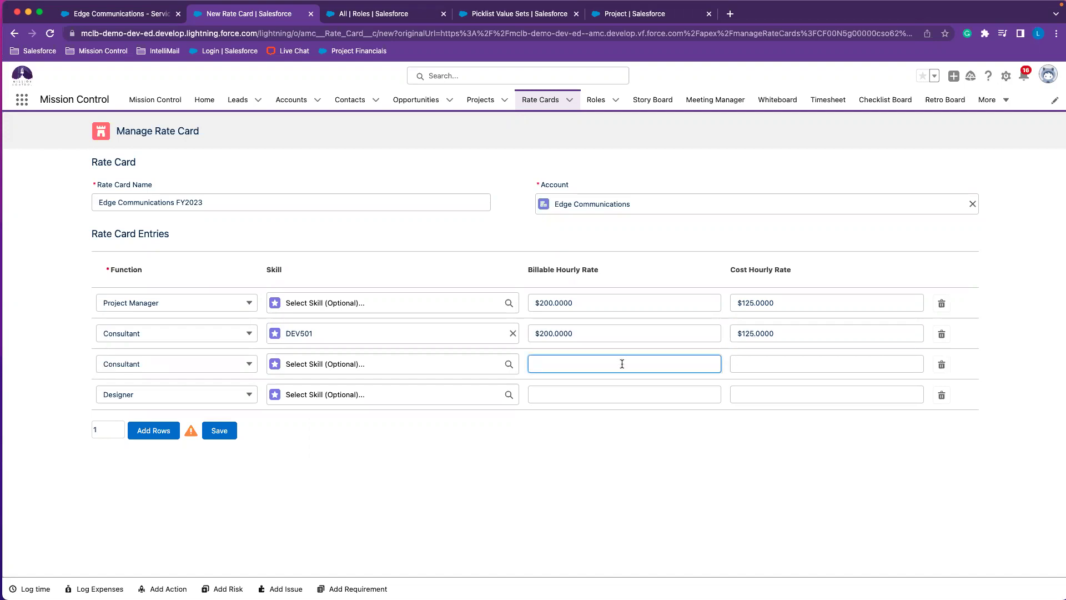
pyautogui.write('180')
pyautogui.click(759, 357)
pyautogui.write('1')
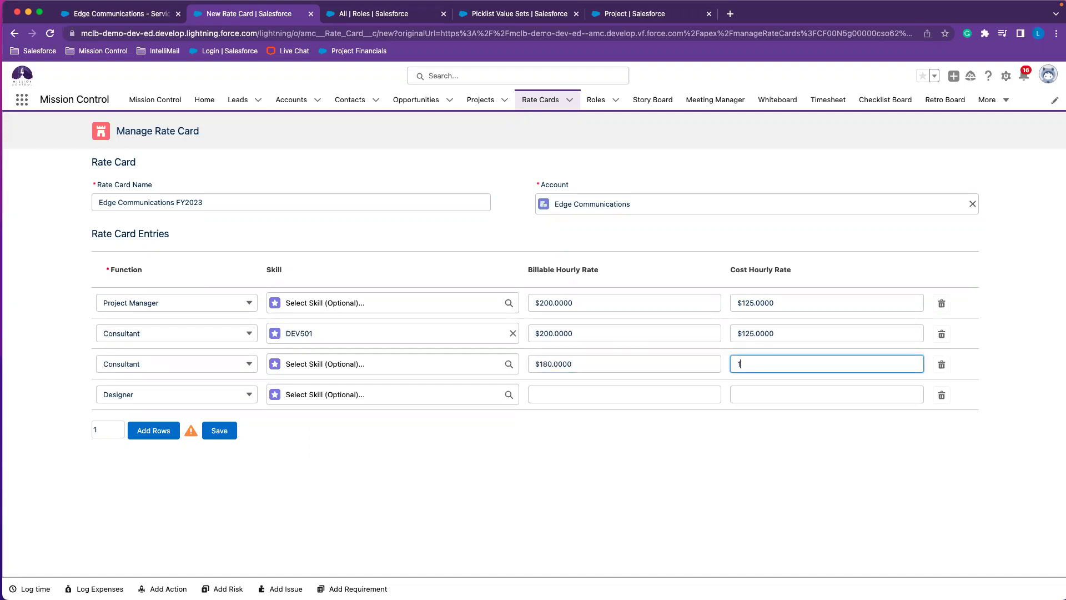
pyautogui.write('00')
pyautogui.click(667, 406)
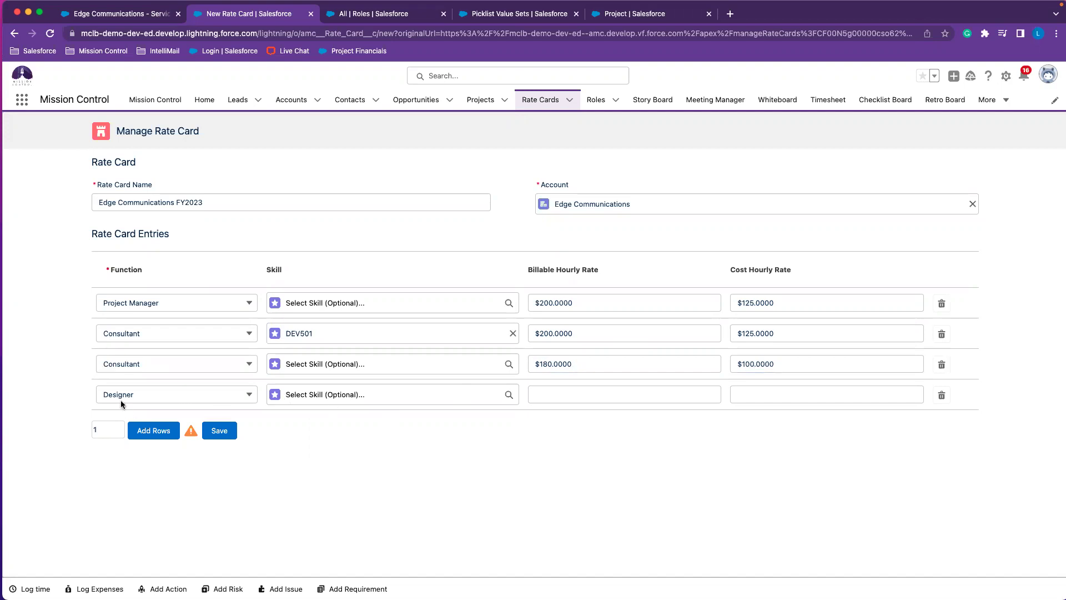
# Set the Designer entry's billable hourly rate to 180 and cost hourly rate to 110, and save the rate card.
pyautogui.click(563, 397)
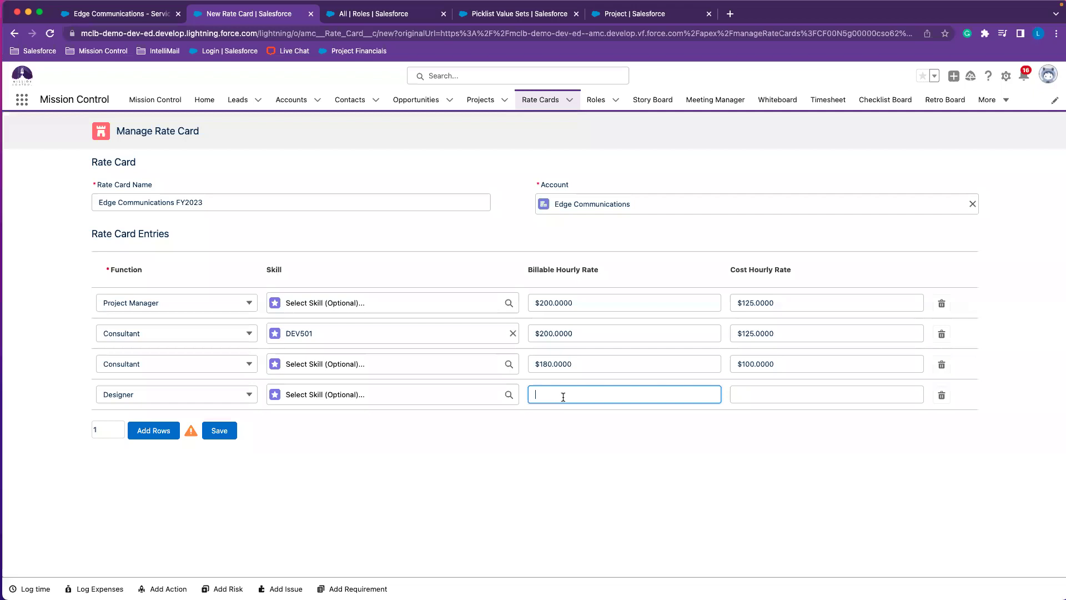
pyautogui.write('180')
pyautogui.click(832, 391)
pyautogui.write('110')
pyautogui.click(772, 446)
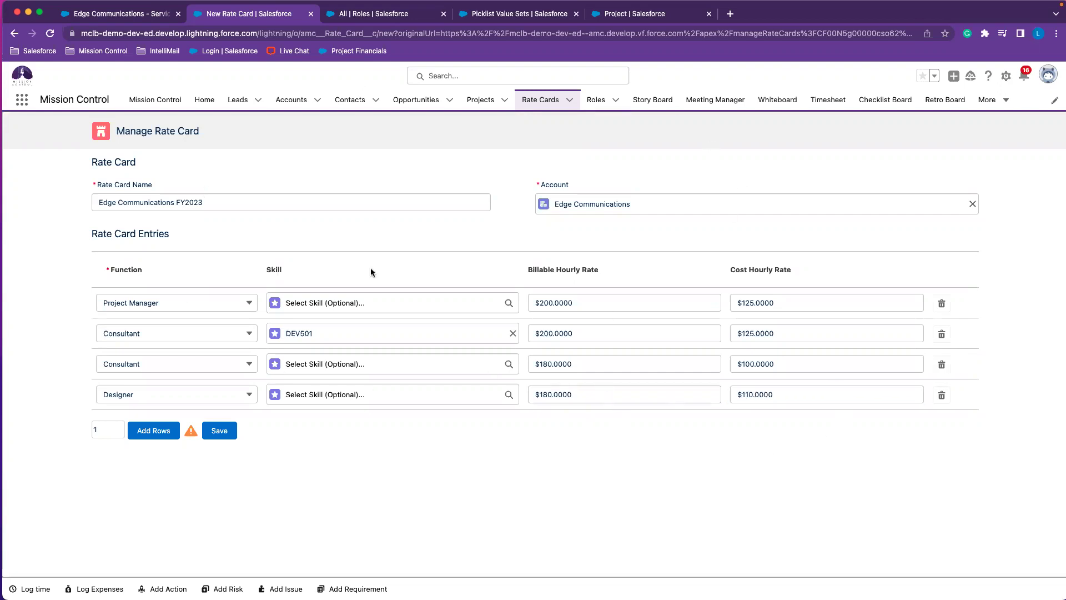
pyautogui.click(219, 431)
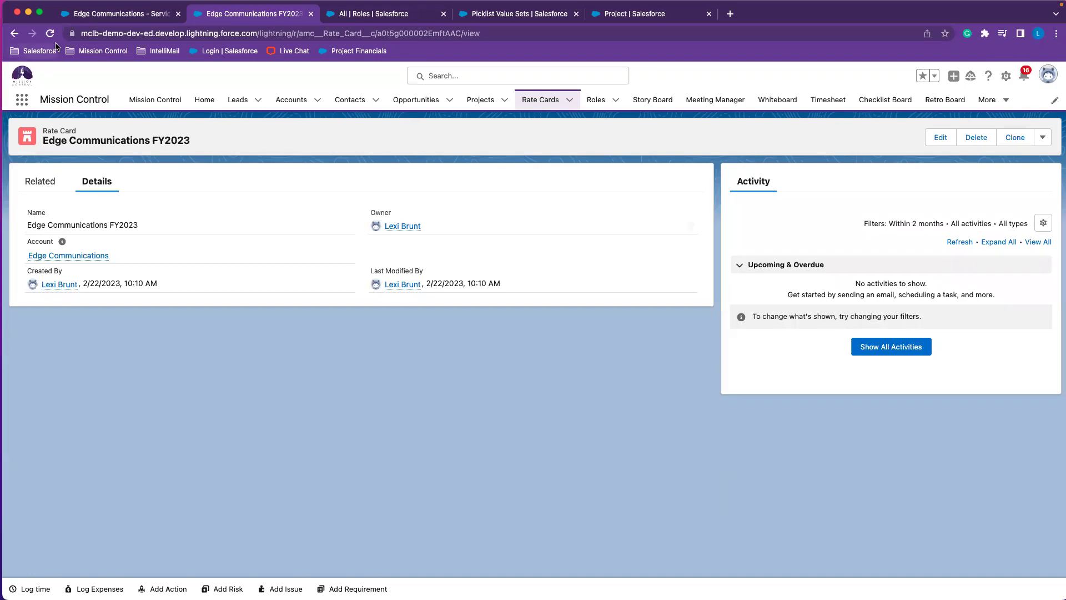
# Open the Edge Communications - Service Plan project for editing and go to its Project Settings section.
pyautogui.click(131, 14)
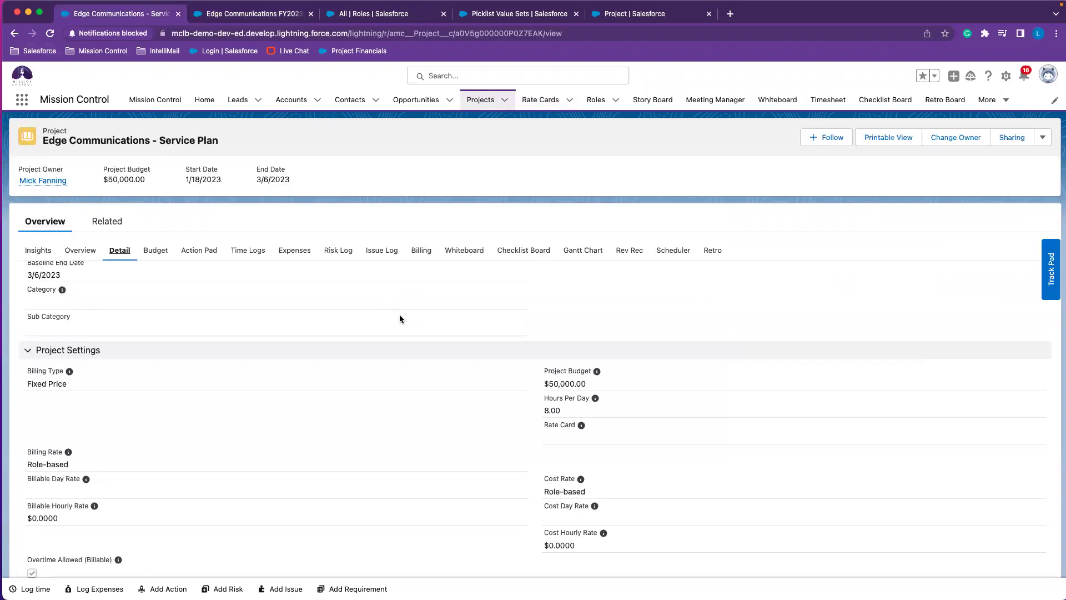
pyautogui.click(1043, 137)
pyautogui.click(1005, 161)
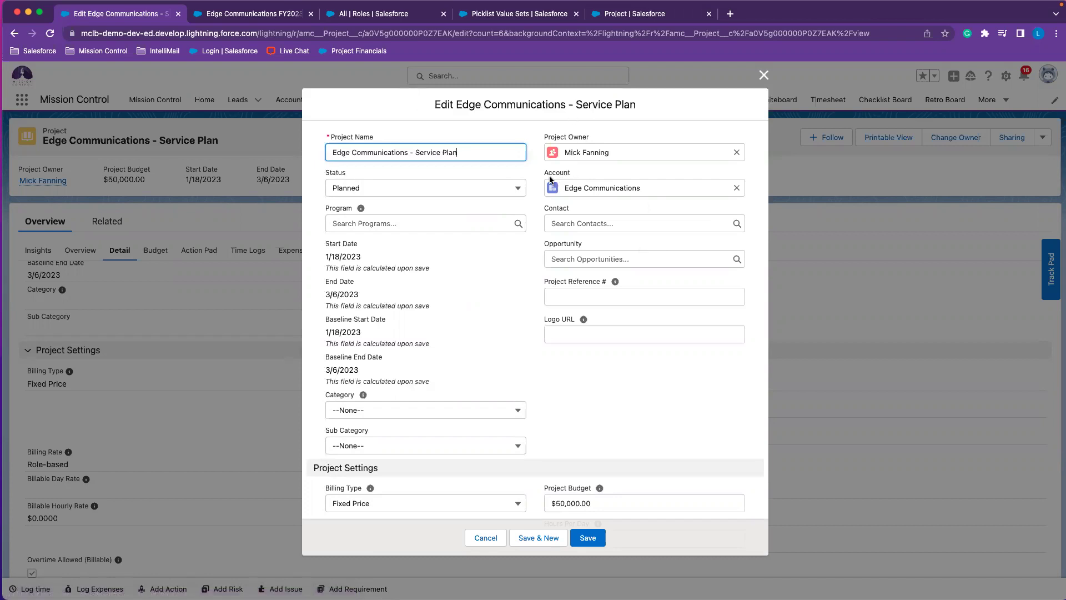
pyautogui.scroll(-3, 624, 291)
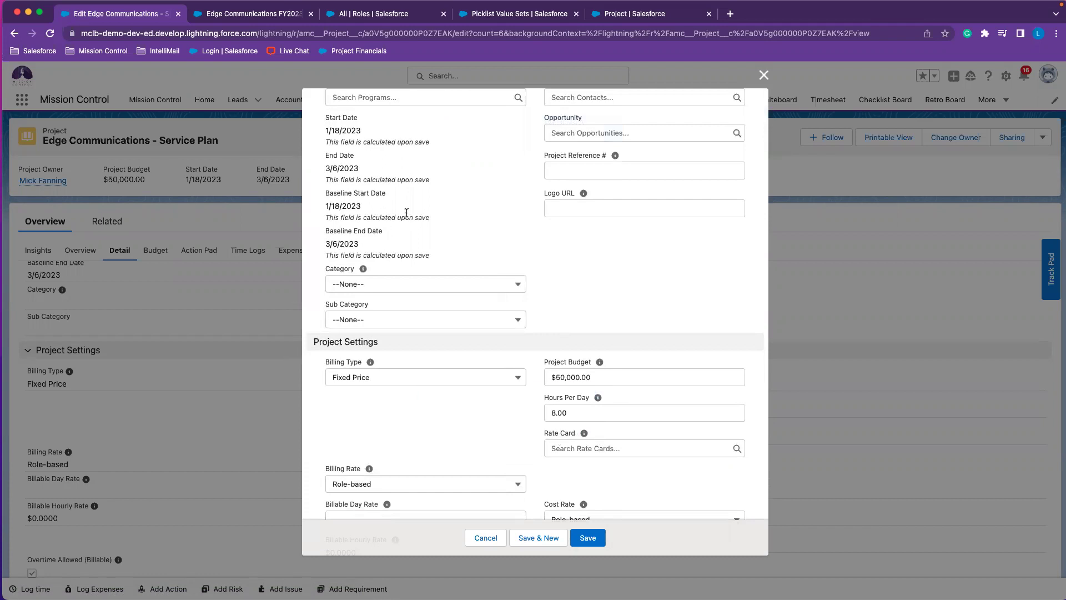
pyautogui.scroll(5, 623, 211)
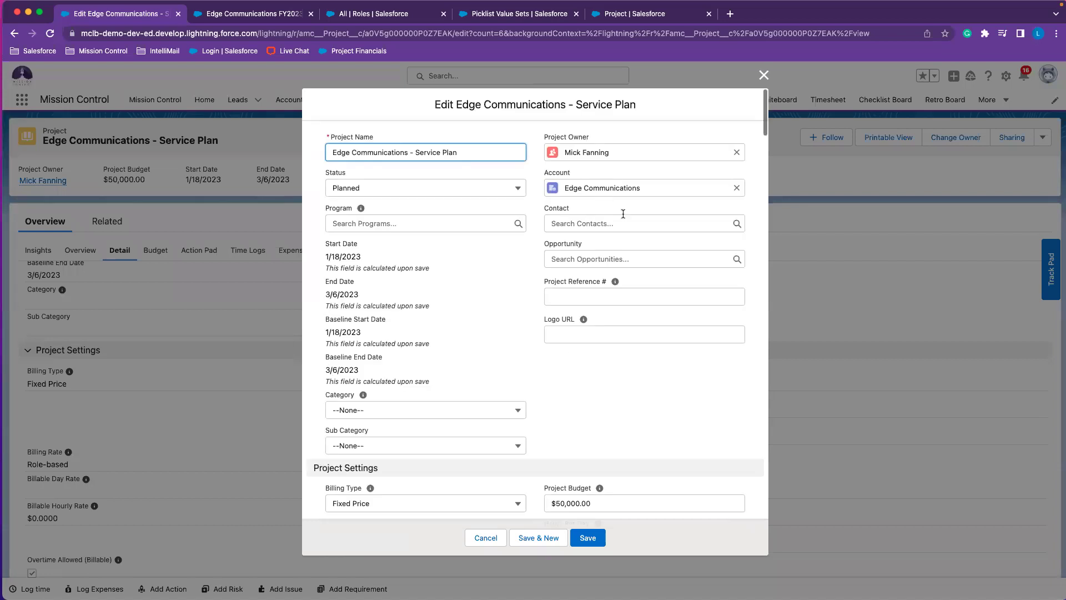
pyautogui.scroll(-2, 615, 408)
pyautogui.scroll(-3, 611, 495)
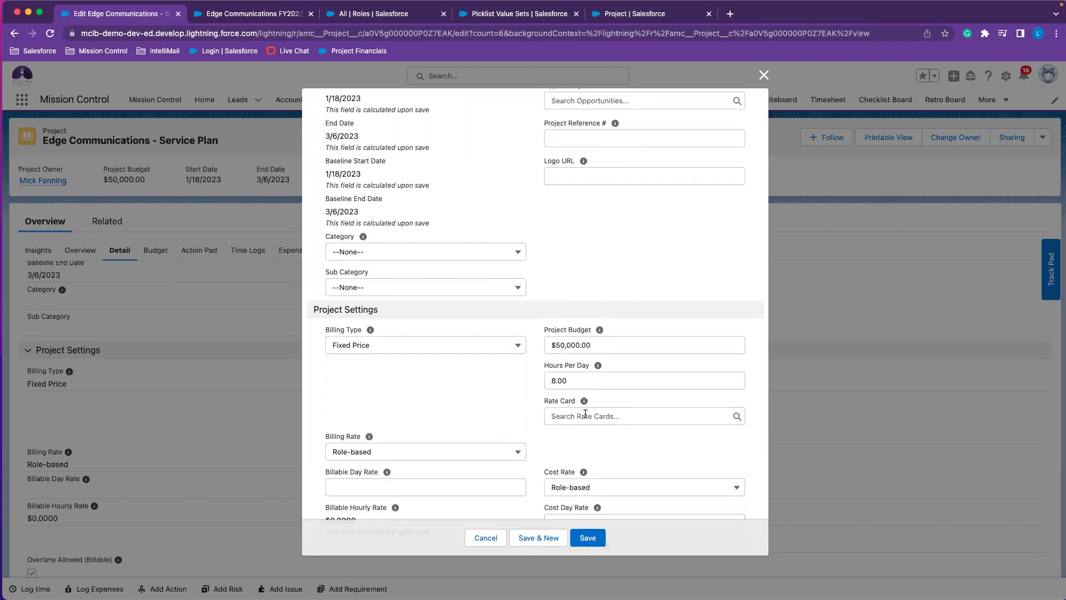
pyautogui.scroll(4, 568, 241)
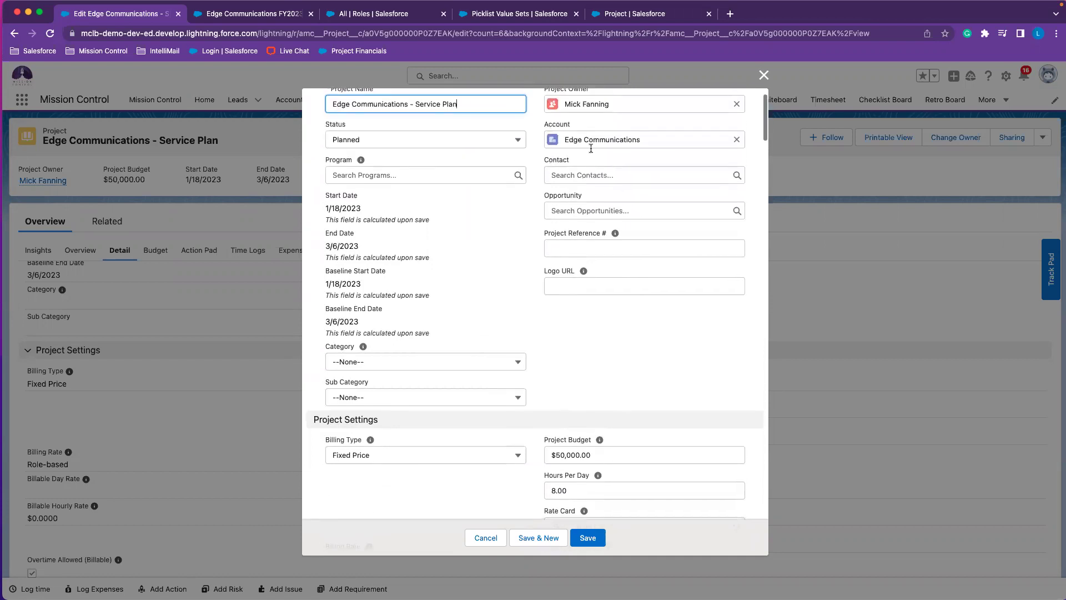
pyautogui.scroll(-9, 557, 249)
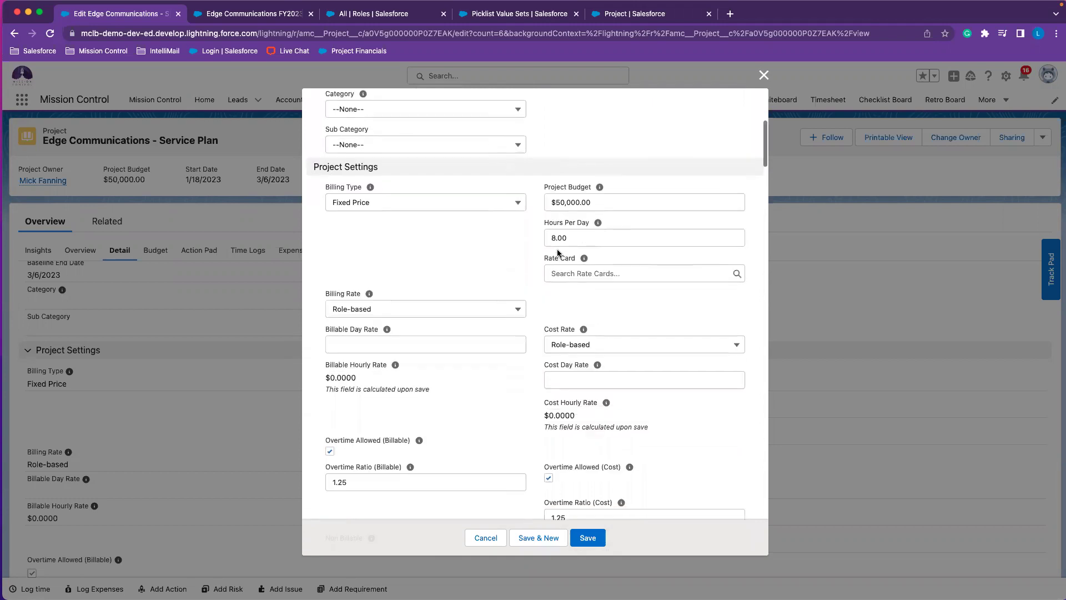
pyautogui.scroll(-1, 558, 252)
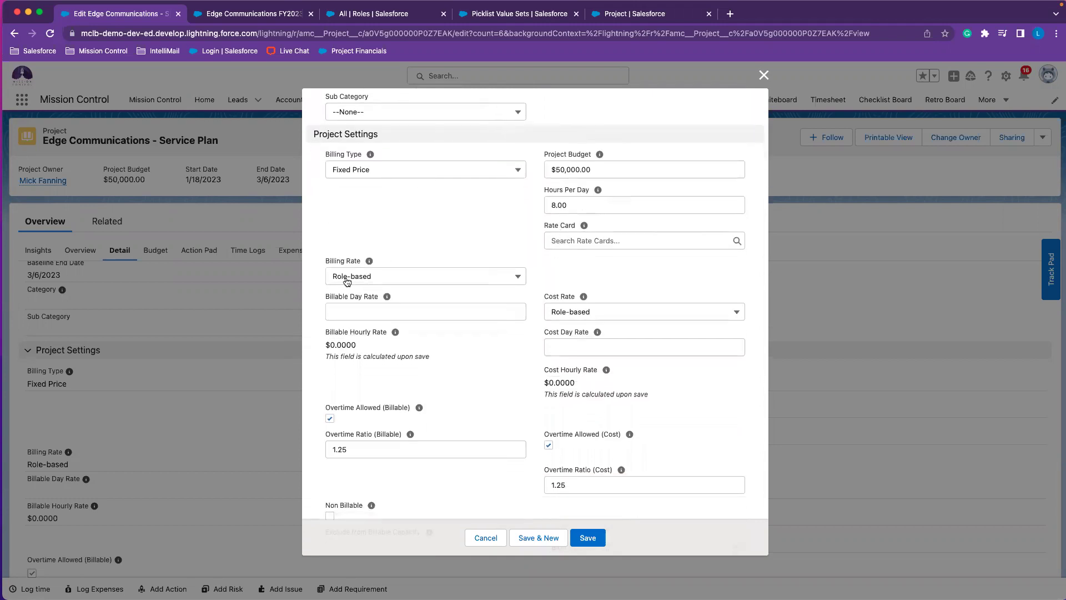
# Set the project's Billing Rate and Cost Rate to Rate Card and assign the Edge Communications FY2023 rate card.
pyautogui.click(393, 276)
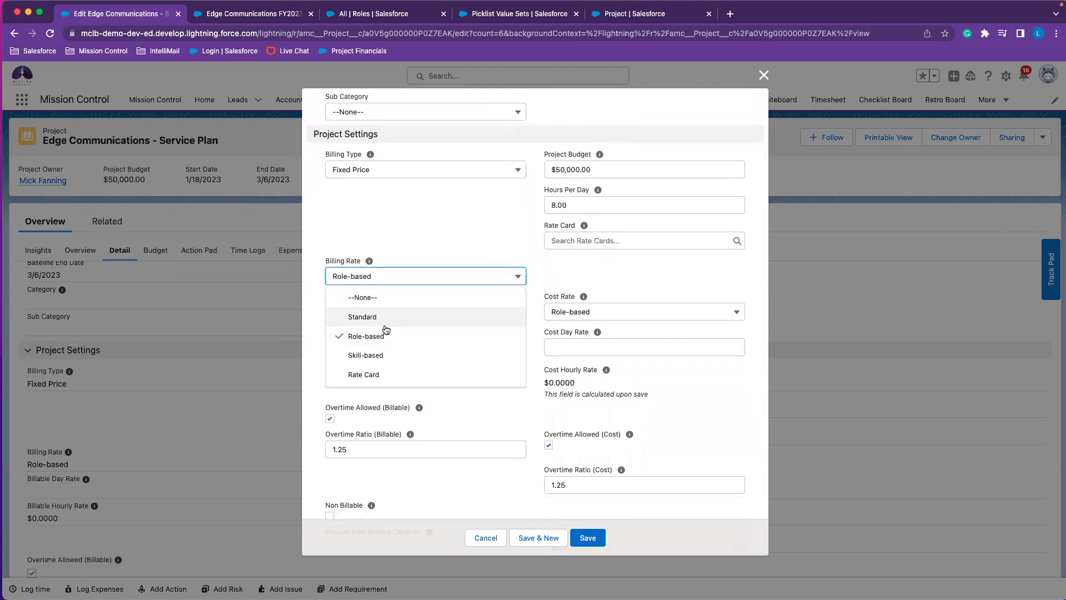
pyautogui.click(395, 374)
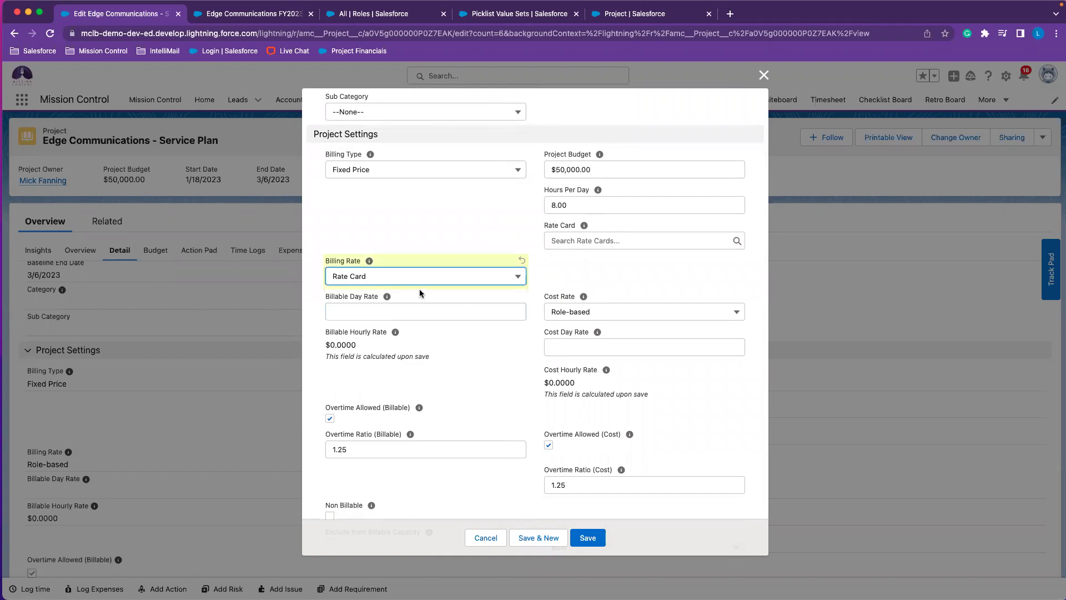
pyautogui.click(591, 314)
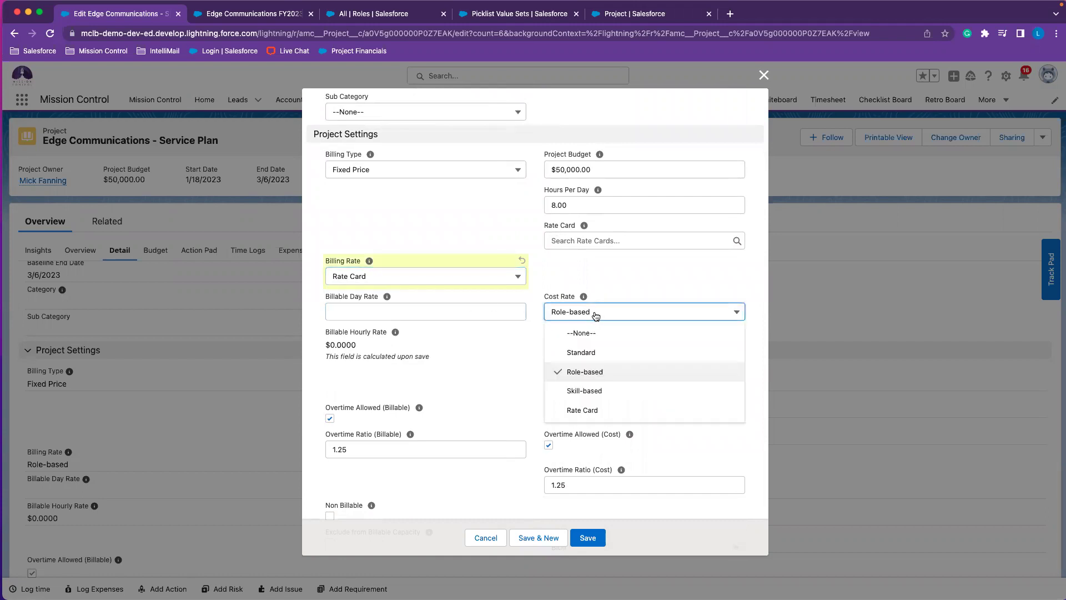
pyautogui.click(589, 411)
pyautogui.click(567, 246)
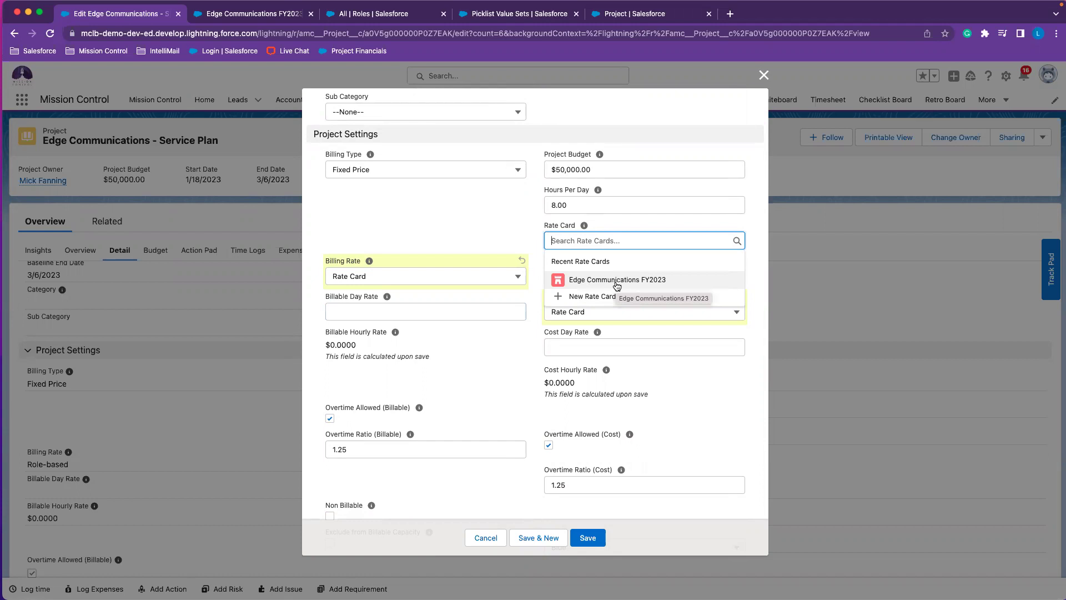
pyautogui.click(617, 281)
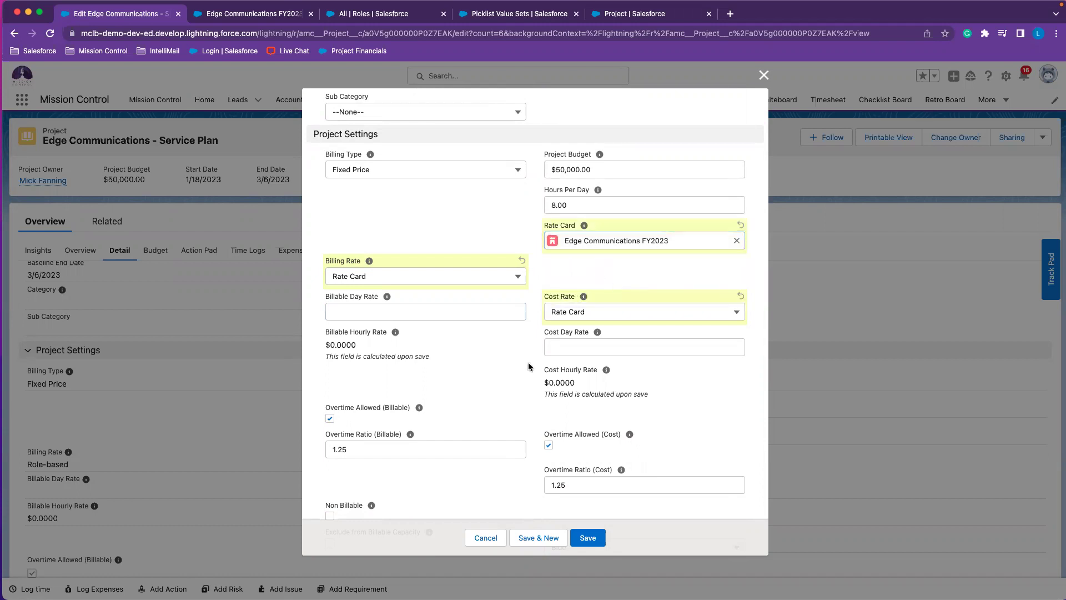
# Enable Force Financials Recalculation for the project and save it.
pyautogui.scroll(-4, 522, 383)
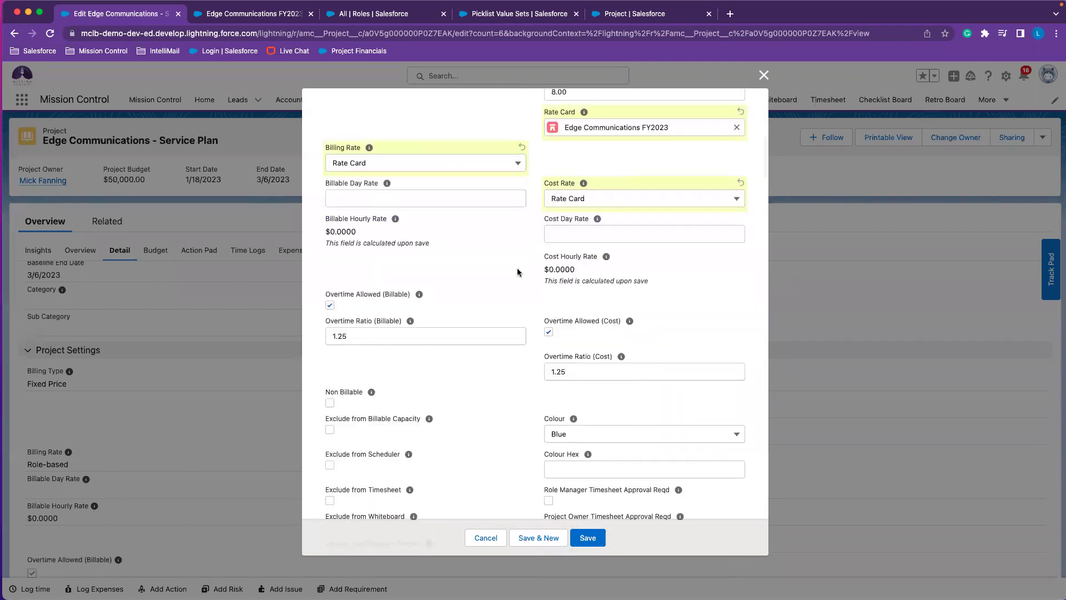
pyautogui.scroll(-2, 473, 285)
pyautogui.scroll(-20, 472, 285)
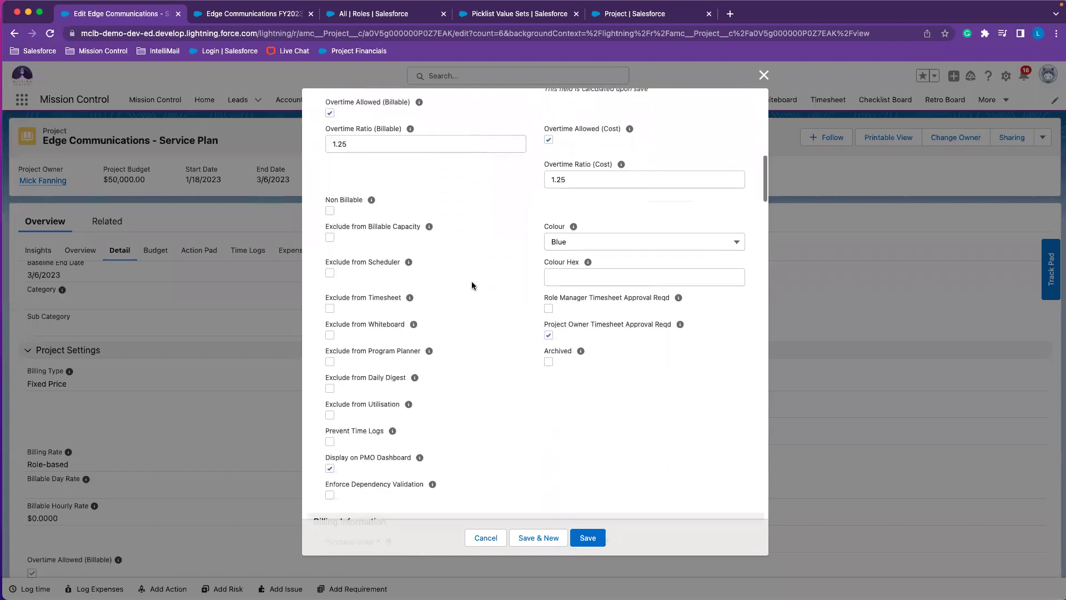
pyautogui.scroll(-7, 473, 286)
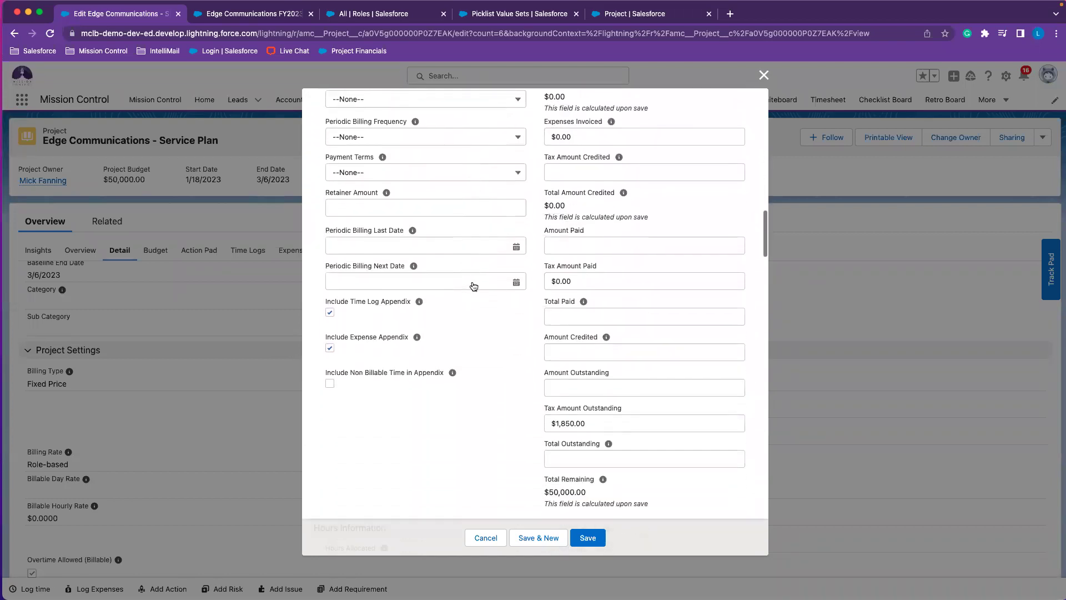
pyautogui.scroll(5, 473, 286)
pyautogui.scroll(-15, 472, 284)
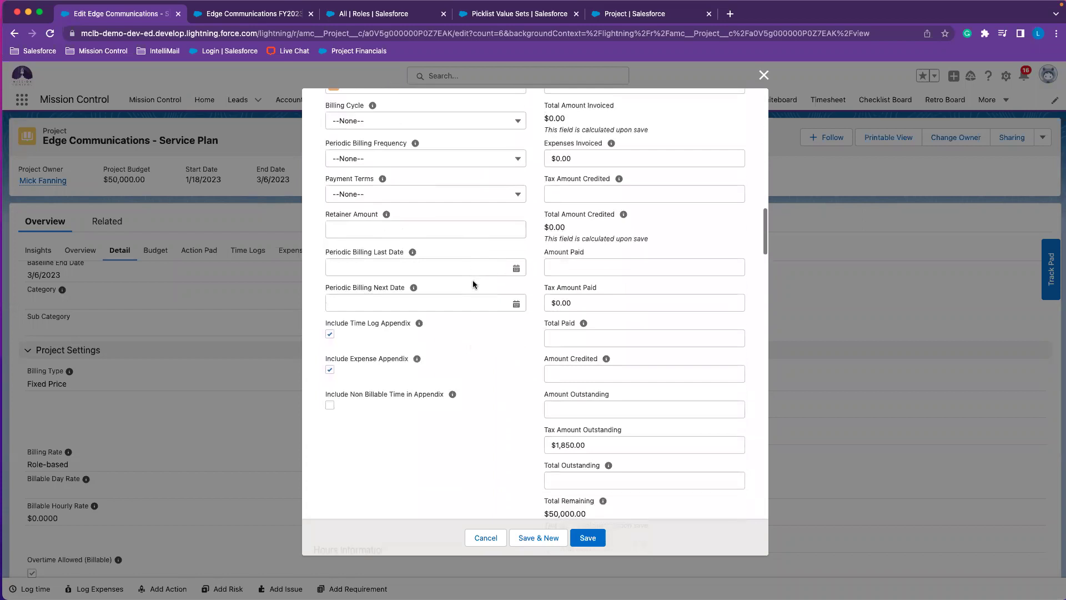
pyautogui.scroll(-20, 473, 284)
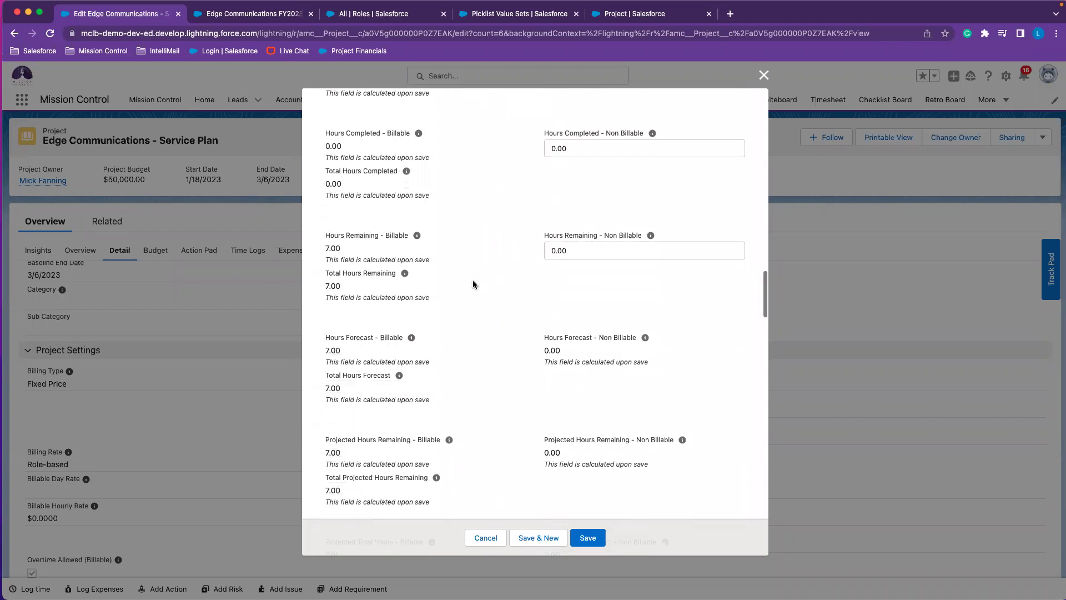
pyautogui.scroll(-20, 472, 285)
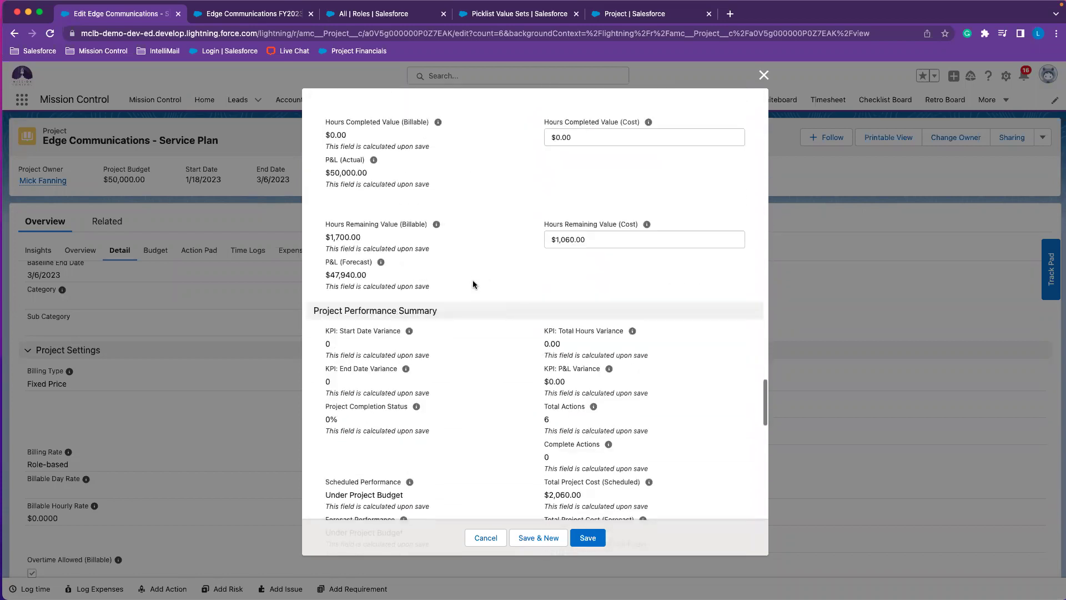
pyautogui.scroll(-20, 472, 280)
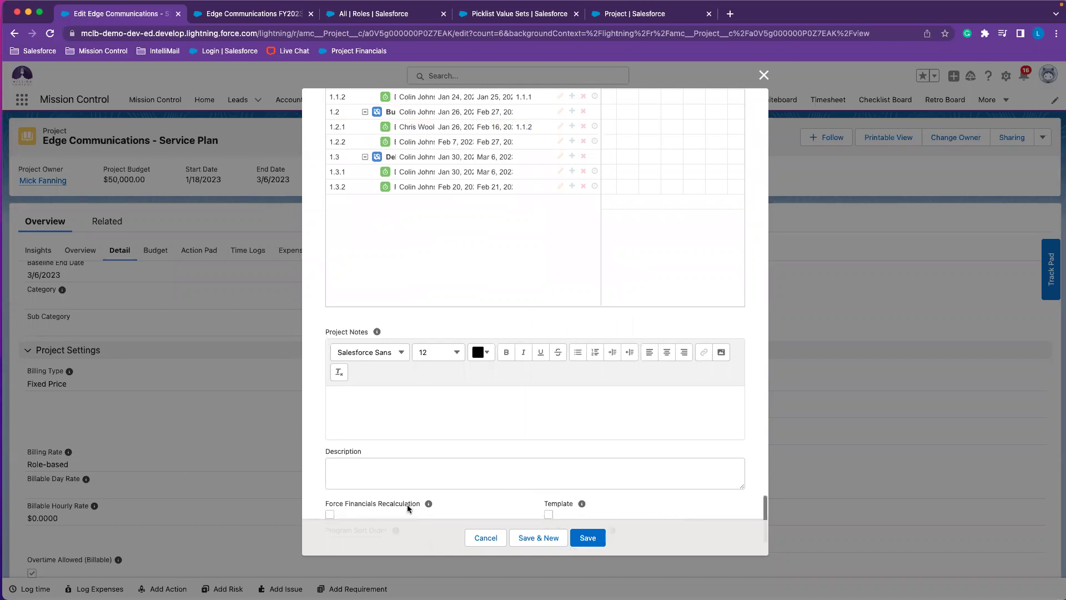
pyautogui.scroll(-2, 407, 504)
pyautogui.click(330, 462)
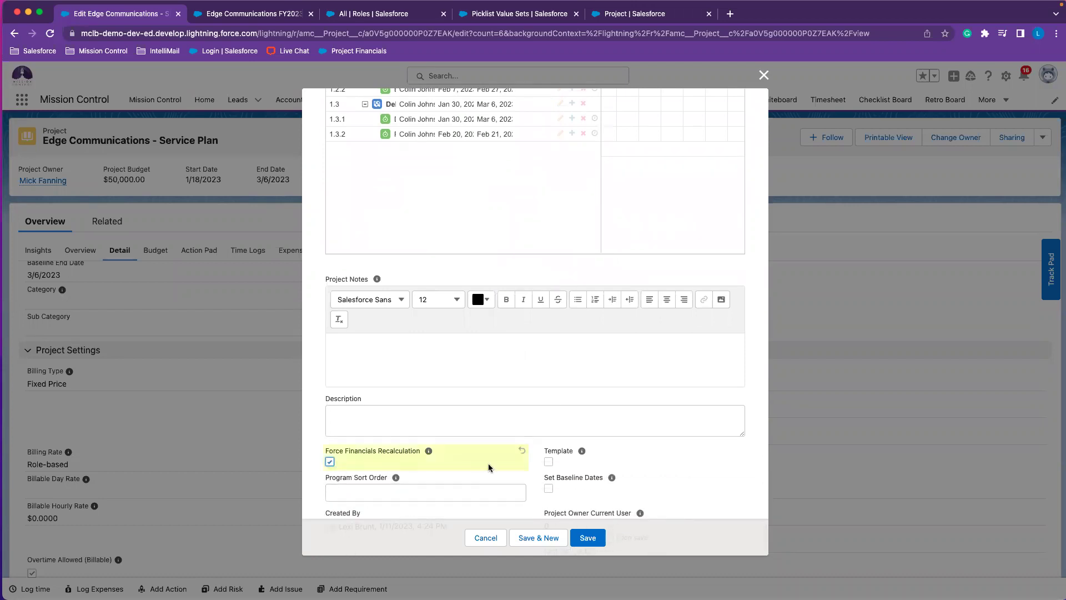
pyautogui.click(592, 537)
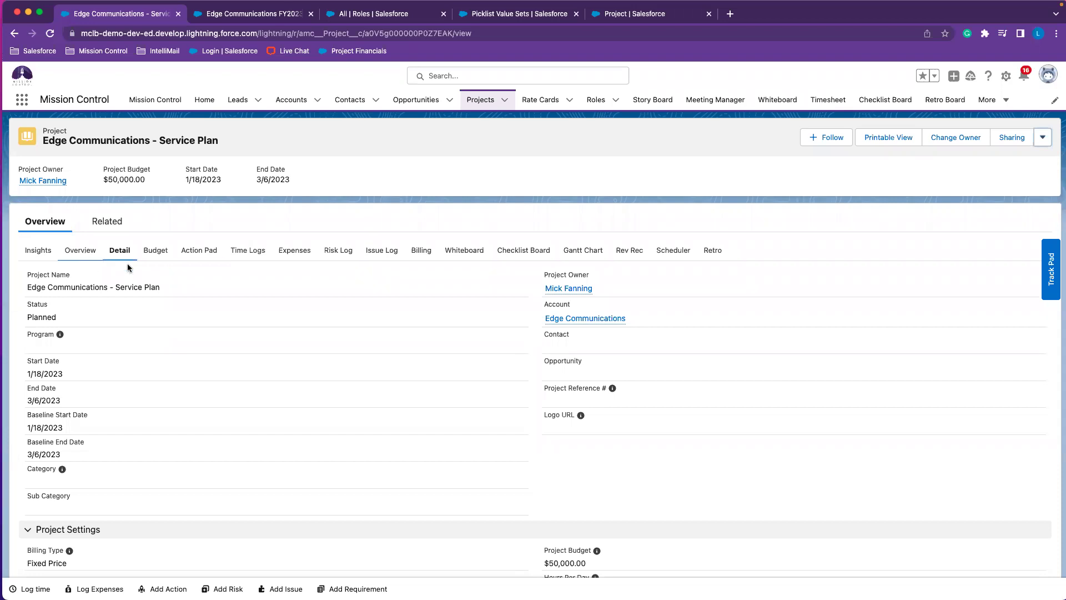
# Show the project's milestone overview and expand the Design milestone to list its actions.
pyautogui.click(81, 250)
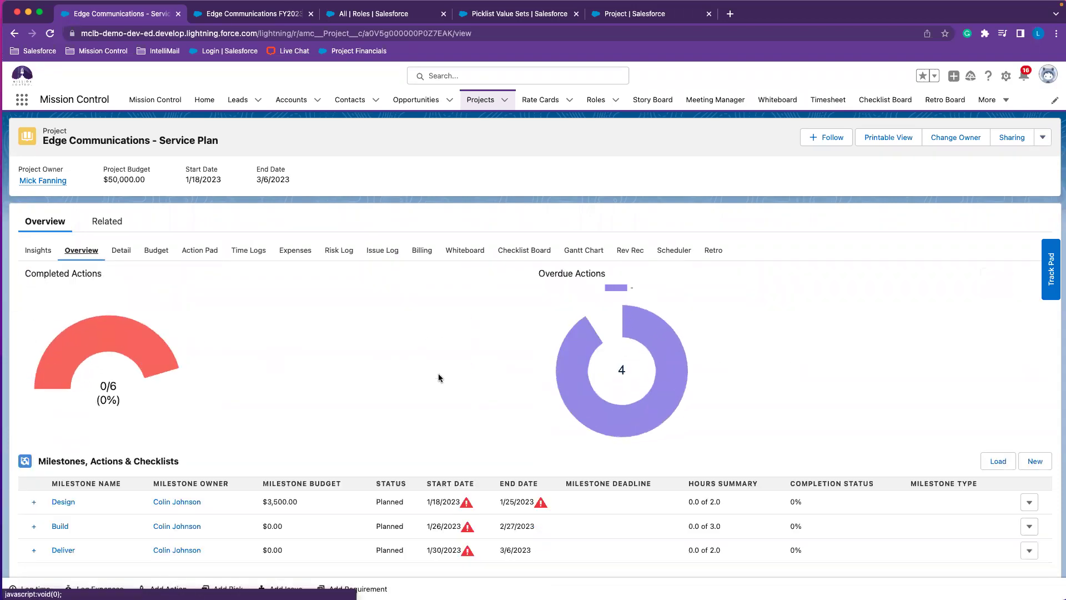
pyautogui.scroll(-1, 333, 389)
pyautogui.click(34, 458)
pyautogui.scroll(-1, 400, 477)
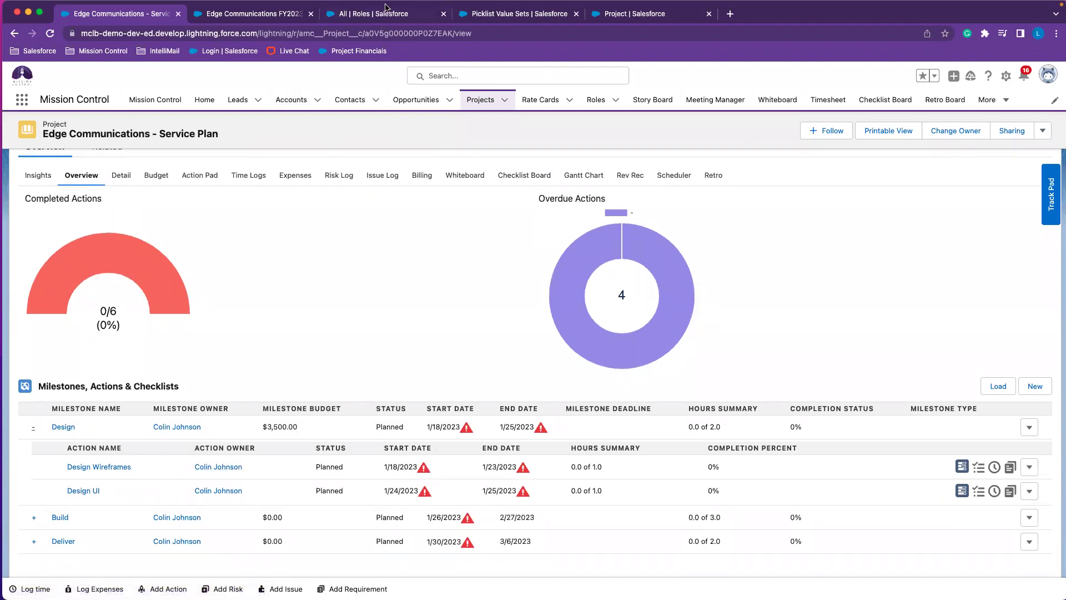
# Check the action owner's function in the Roles list and return to the Service Plan project.
pyautogui.click(377, 20)
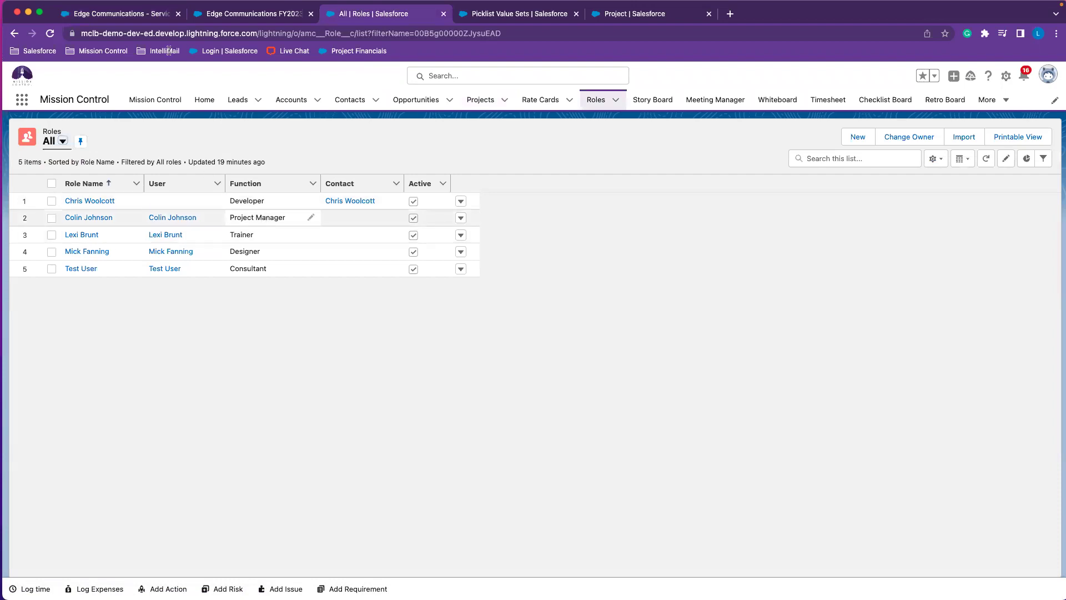
pyautogui.click(222, 18)
pyautogui.click(140, 14)
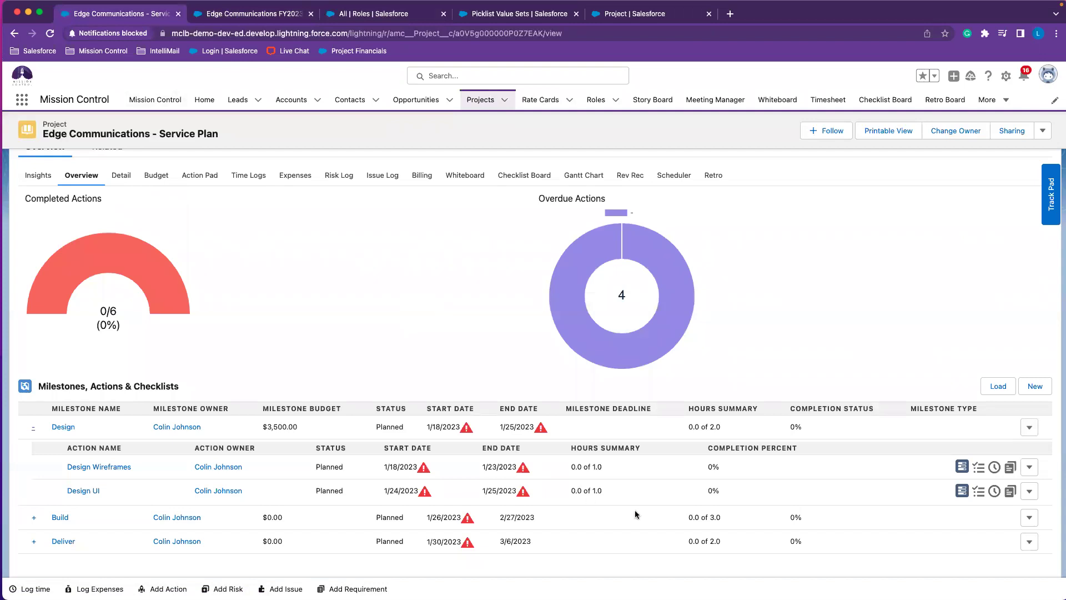
# Open the Design Wireframes action for editing, examine its scheduled billable and cost values under Financial Information, and close it without saving.
pyautogui.scroll(-1, 636, 508)
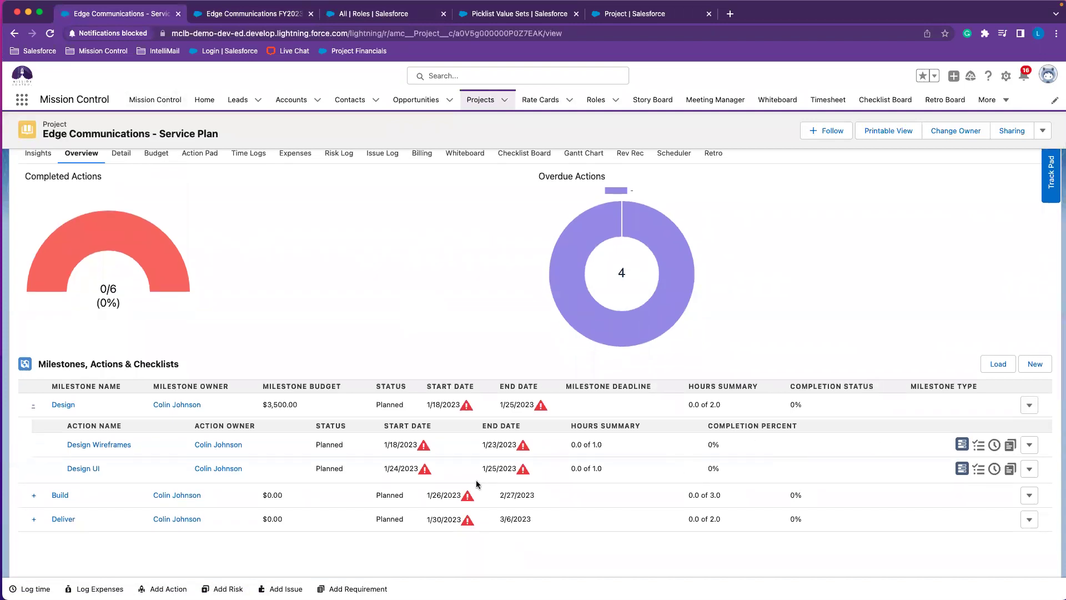
pyautogui.click(1030, 446)
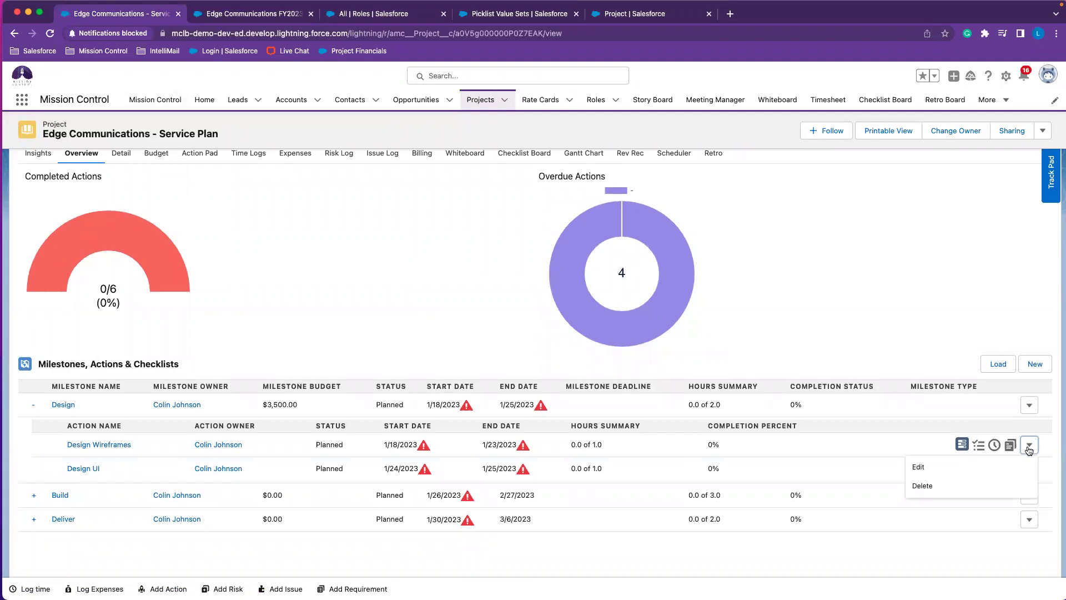
pyautogui.click(940, 472)
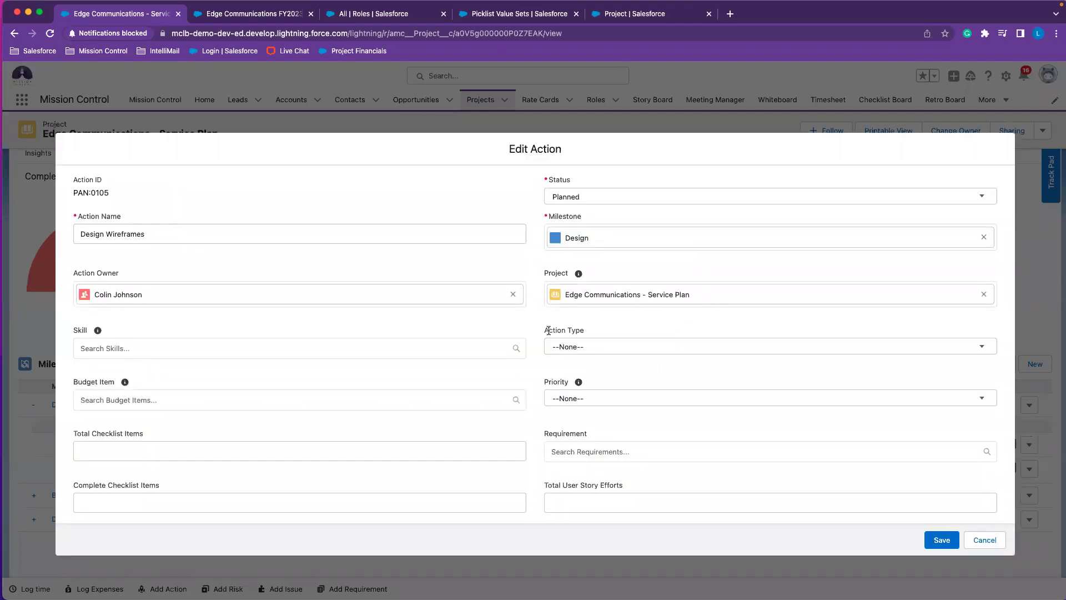
pyautogui.scroll(-15, 548, 331)
pyautogui.scroll(-6, 549, 332)
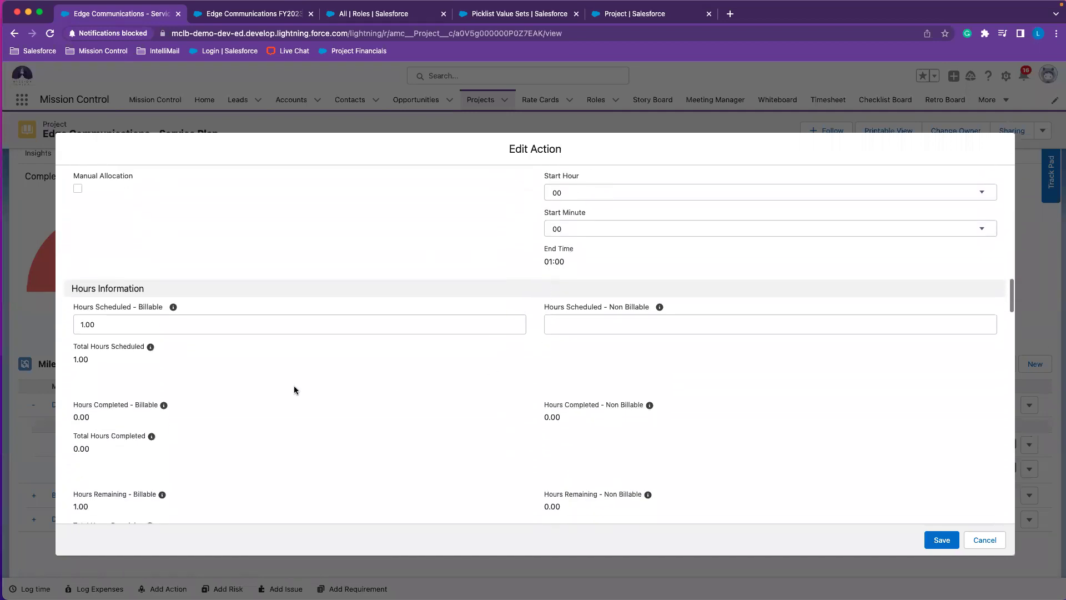
pyautogui.scroll(-8, 295, 390)
pyautogui.scroll(-4, 295, 390)
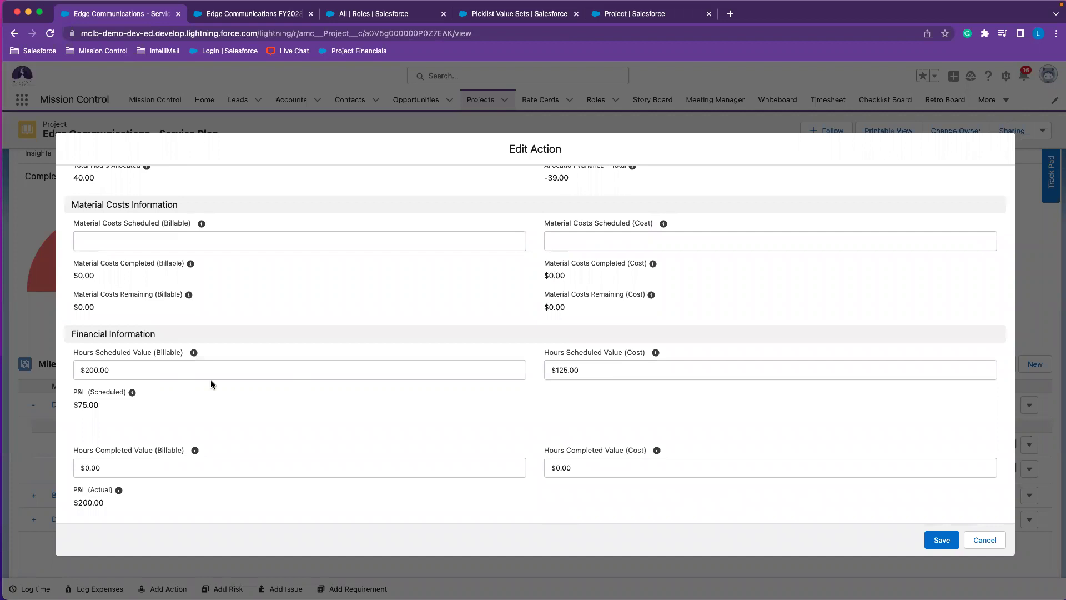
pyautogui.scroll(-4, 210, 383)
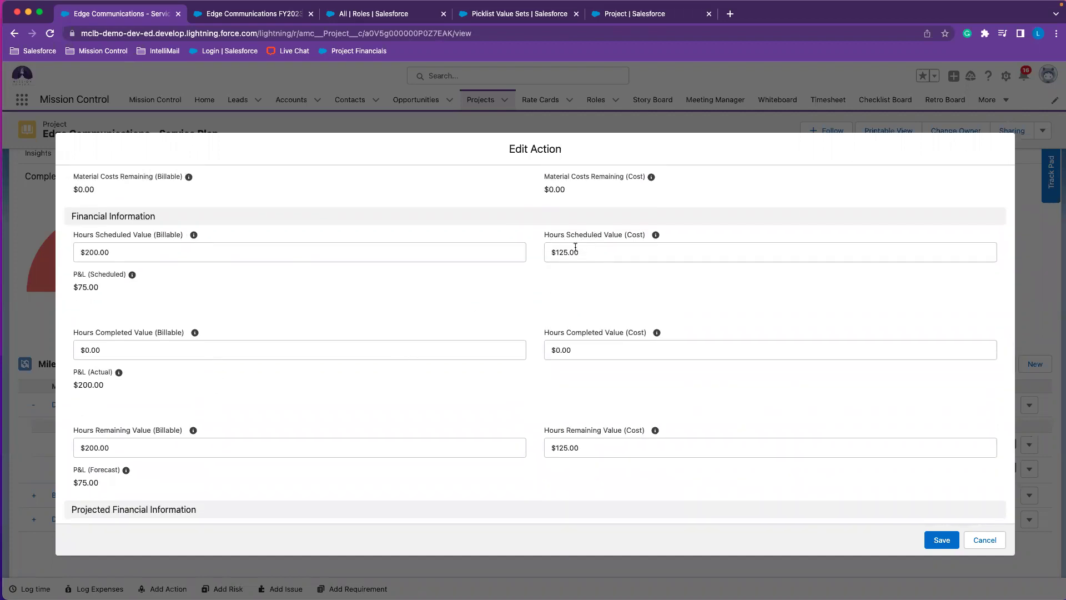
pyautogui.doubleClick(595, 254)
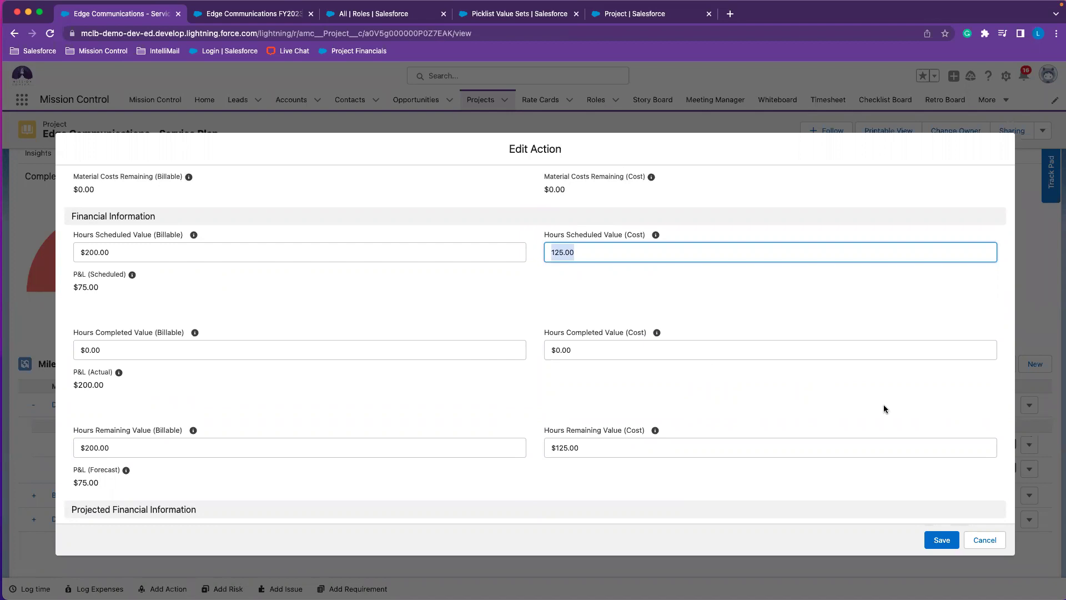
pyautogui.click(976, 546)
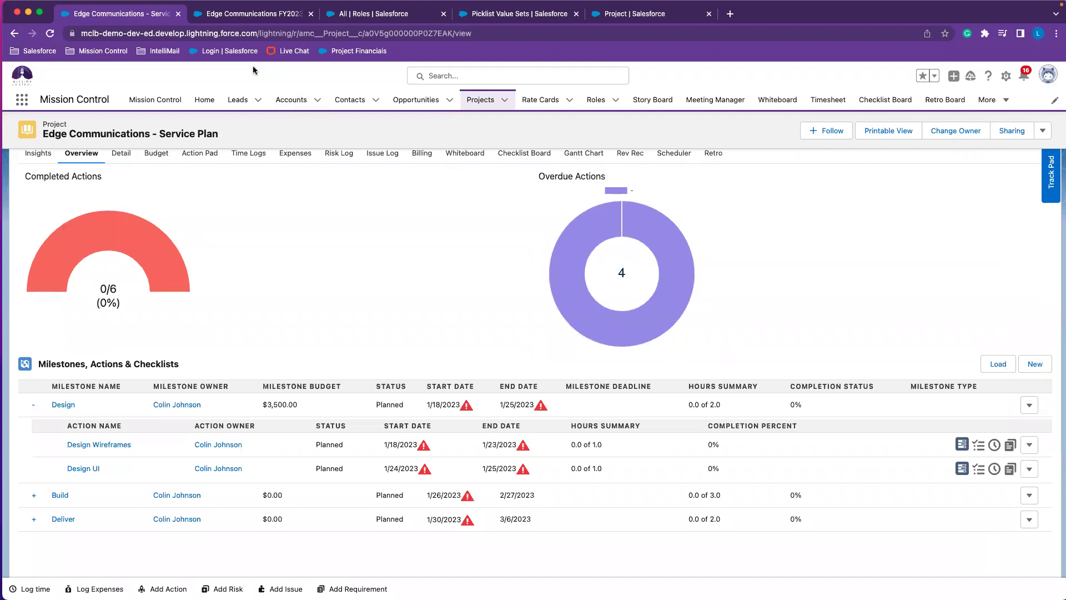
# Clone the Edge Communications FY2023 rate card and name the copy Edge Communications FY2024.
pyautogui.click(256, 15)
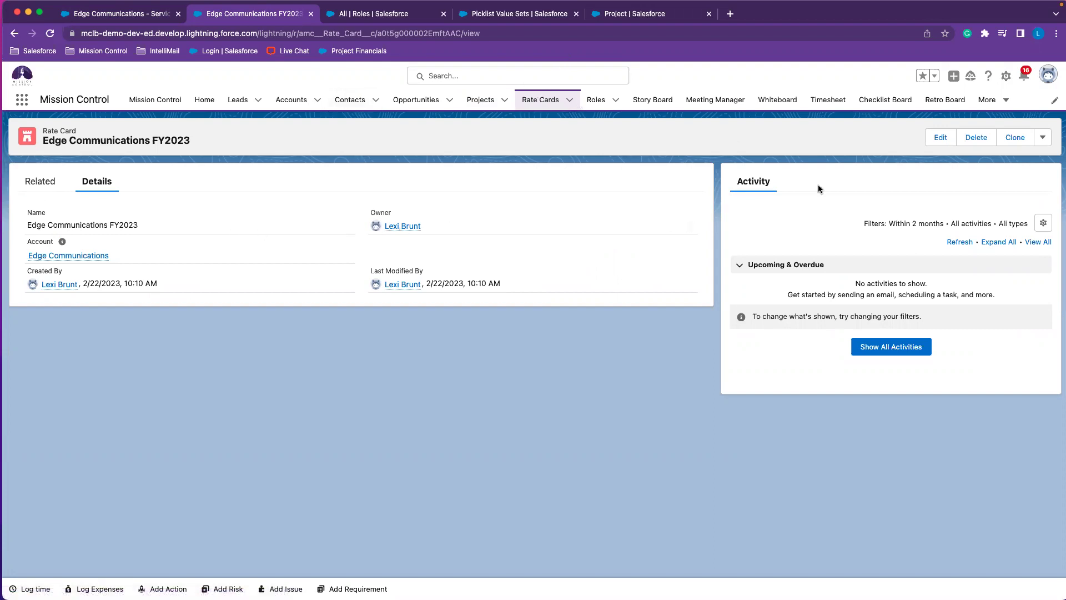
pyautogui.click(1020, 144)
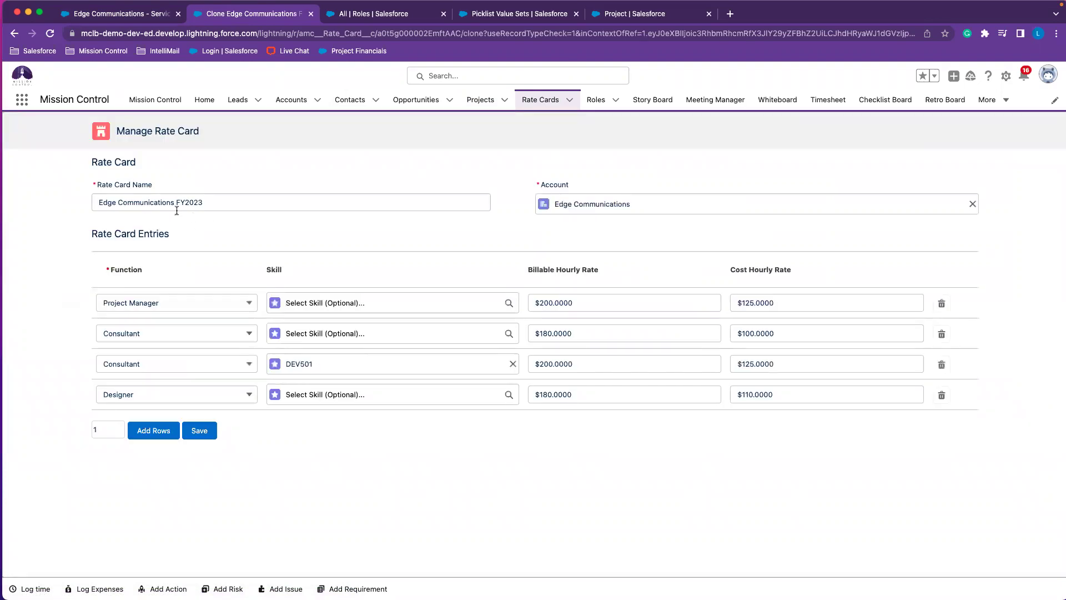
pyautogui.click(210, 205)
pyautogui.press('BackSpace')
pyautogui.write('4')
pyautogui.click(283, 254)
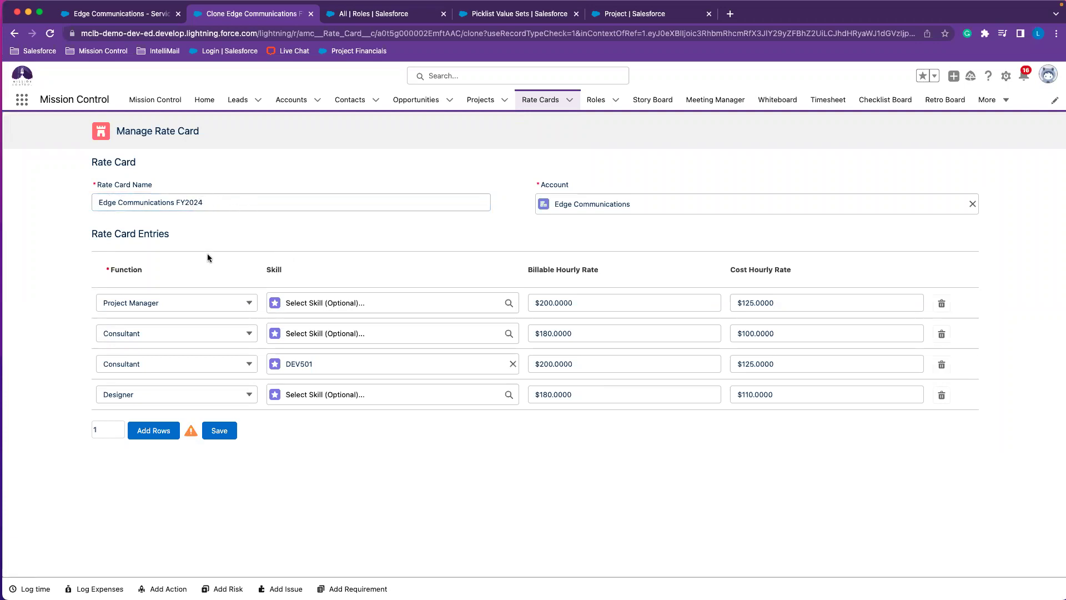
# Set the billable hourly rate to 220 for Project Manager and 200 for the Consultant entry without a skill.
pyautogui.scroll(-1, 305, 289)
pyautogui.click(545, 302)
pyautogui.press('BackSpace')
pyautogui.press('BackSpace')
pyautogui.write('20')
pyautogui.click(620, 331)
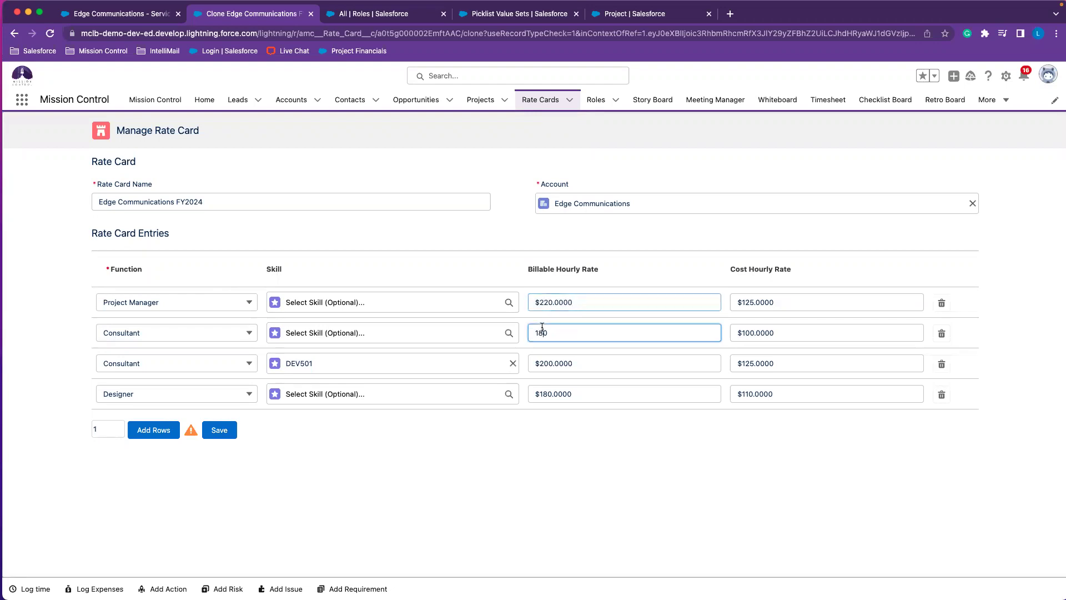
pyautogui.moveTo(558, 332); pyautogui.dragTo(503, 331)
pyautogui.write('200')
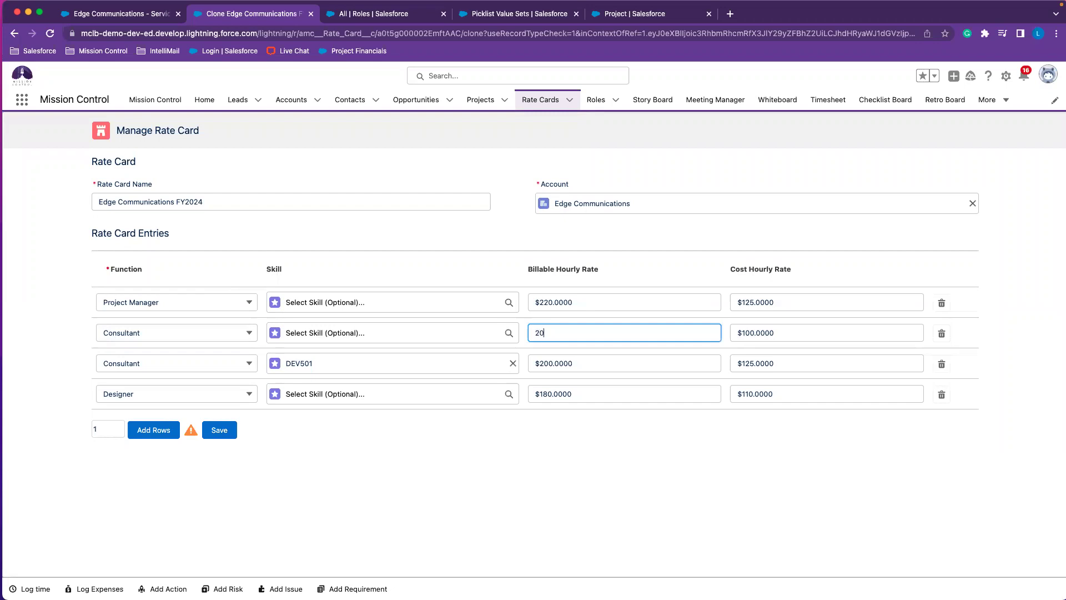
# Set the billable hourly rate to 220 for the Consultant with skill DEV501 and 200 for Designer.
pyautogui.click(548, 364)
pyautogui.press('BackSpace')
pyautogui.press('BackSpace')
pyautogui.write('20')
pyautogui.click(572, 395)
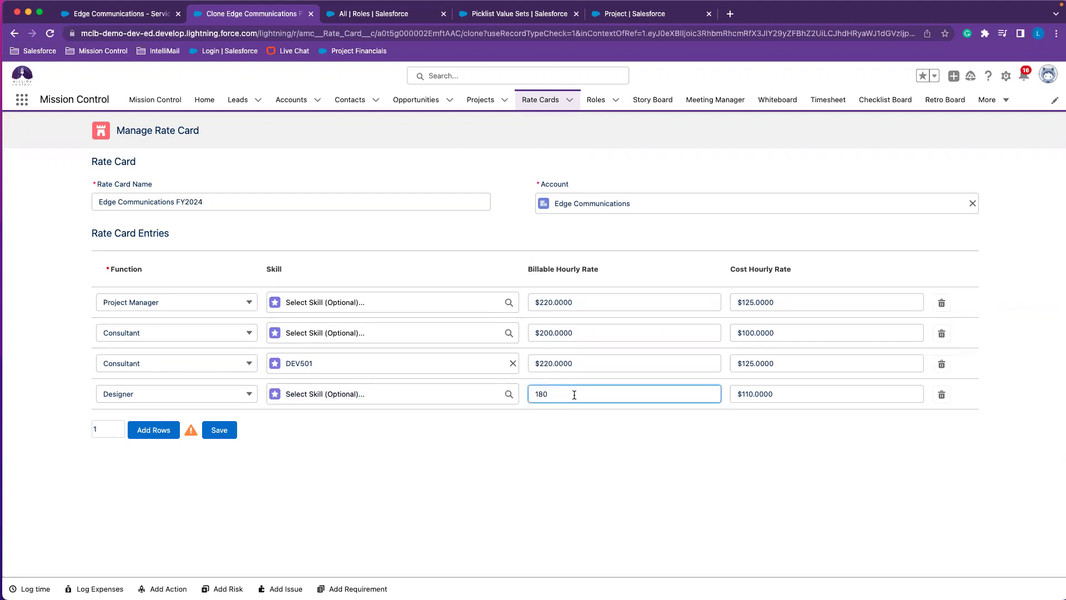
pyautogui.doubleClick(574, 398)
pyautogui.write('200')
pyautogui.click(566, 438)
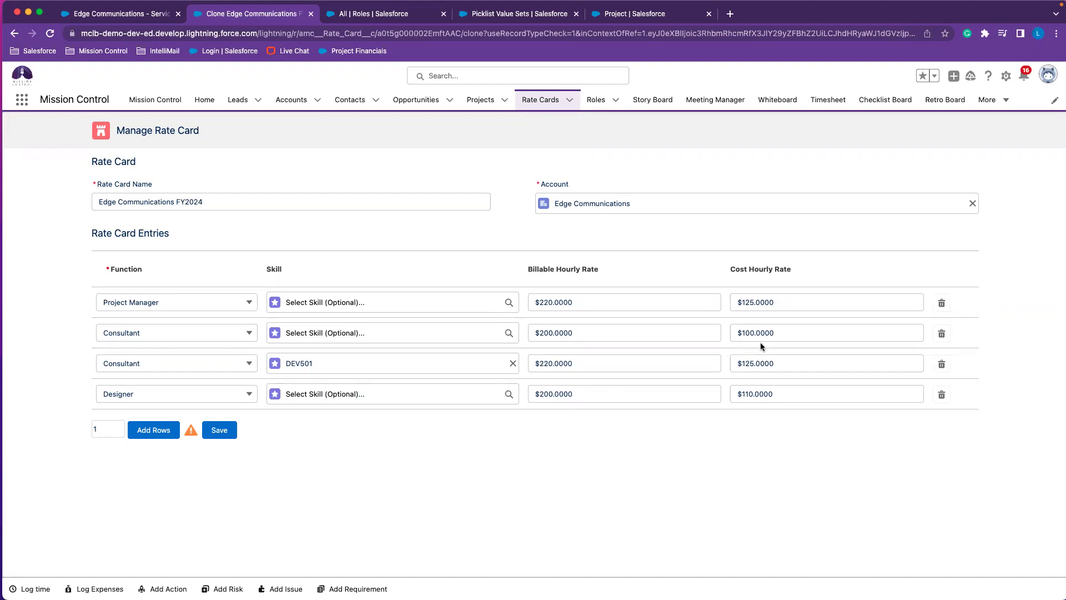
# Set the cost hourly rate to 130 for Project Manager and 110 for the Consultant entry without a skill.
pyautogui.click(754, 302)
pyautogui.moveTo(754, 303); pyautogui.dragTo(741, 302)
pyautogui.write('30')
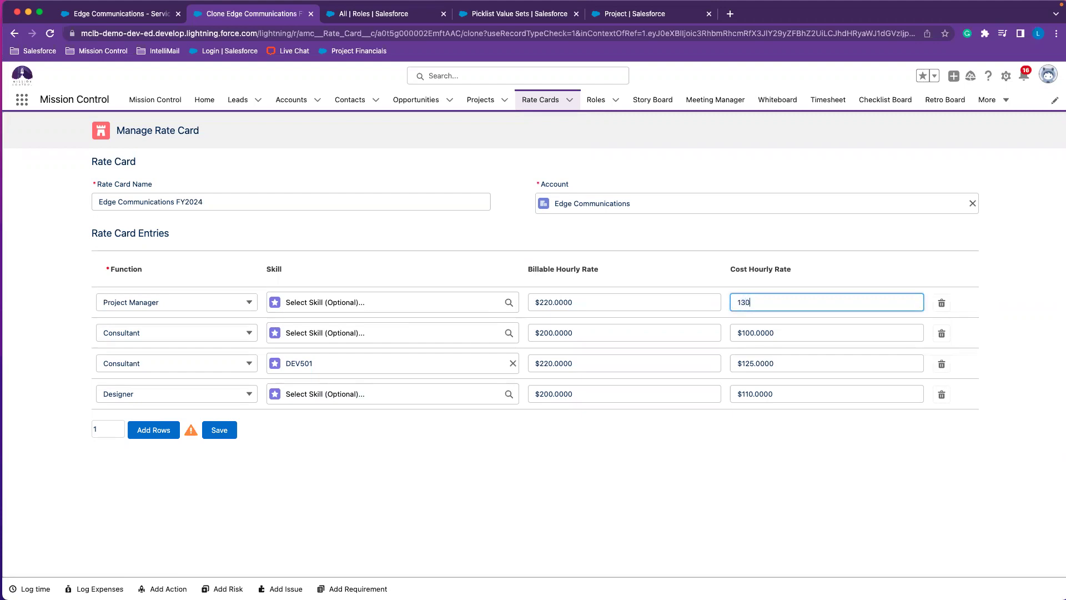
pyautogui.click(804, 332)
pyautogui.press('BackSpace')
pyautogui.press('BackSpace')
pyautogui.write('10')
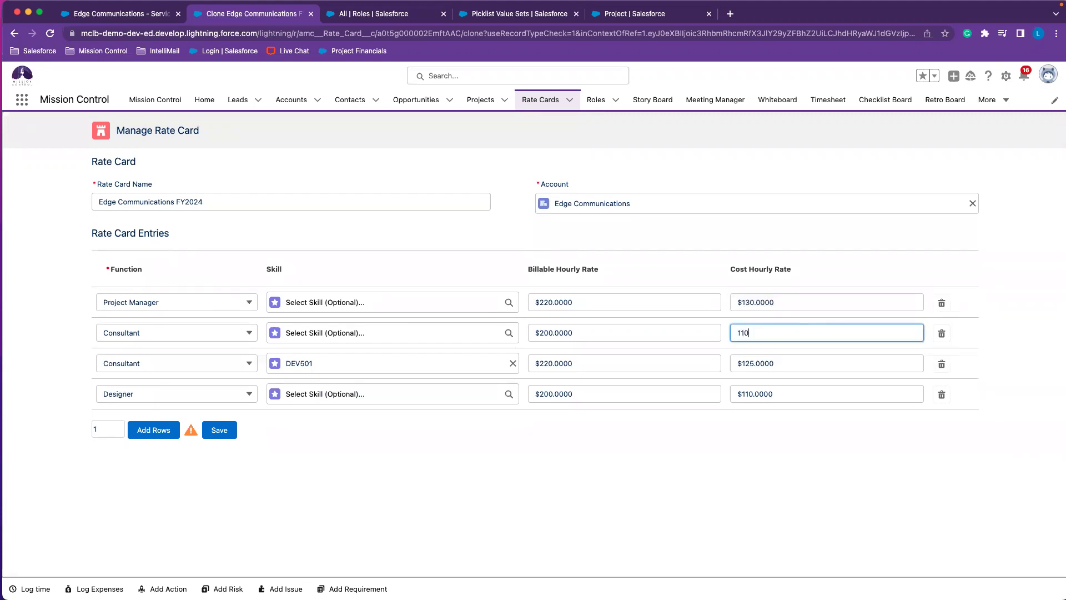
# Set the cost hourly rate to 130 for the DEV501 Consultant and 120 for Designer, and save the rate card.
pyautogui.click(750, 363)
pyautogui.moveTo(750, 364); pyautogui.dragTo(742, 363)
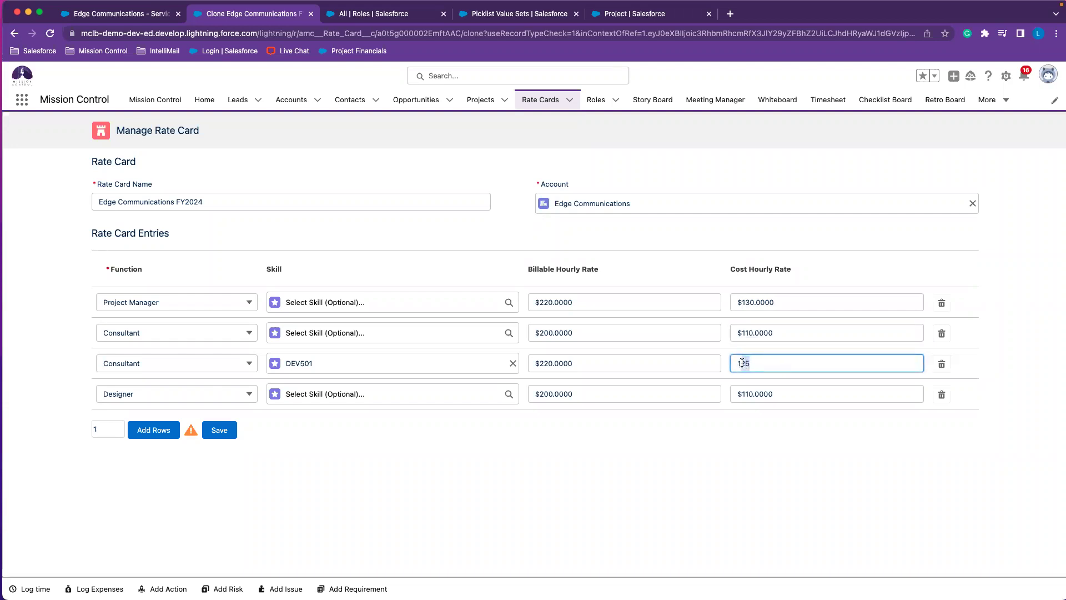
pyautogui.write('30')
pyautogui.click(764, 388)
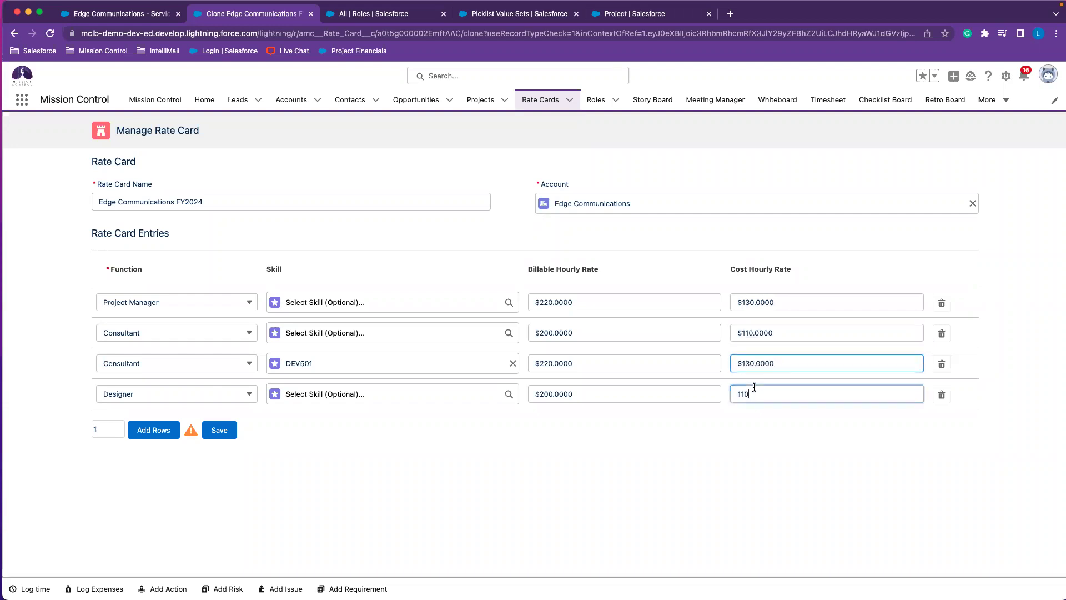
pyautogui.moveTo(750, 394); pyautogui.dragTo(741, 397)
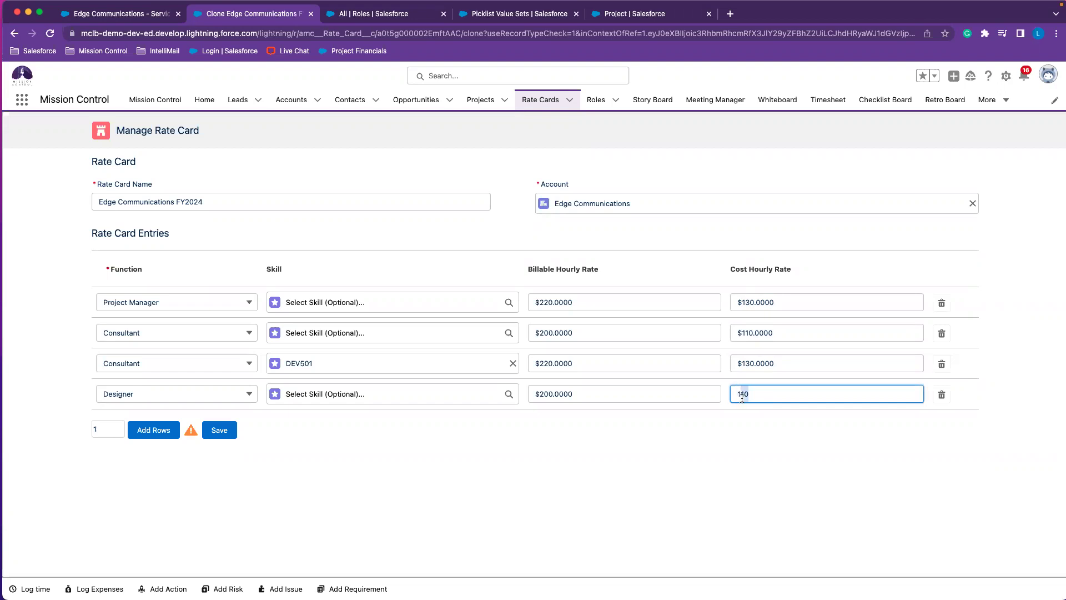
pyautogui.write('20')
pyautogui.click(377, 477)
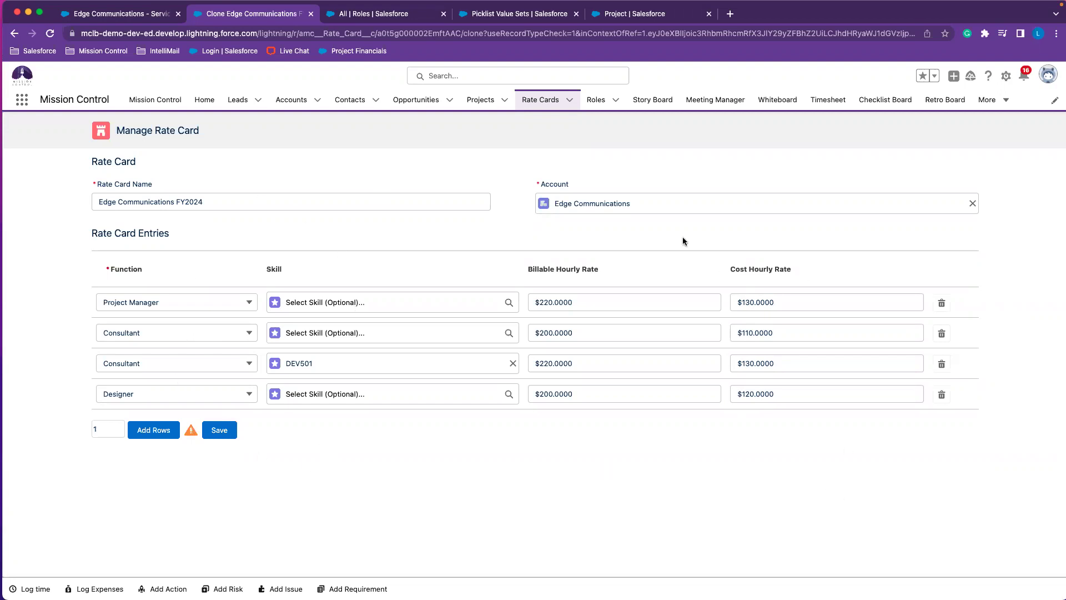
pyautogui.click(215, 430)
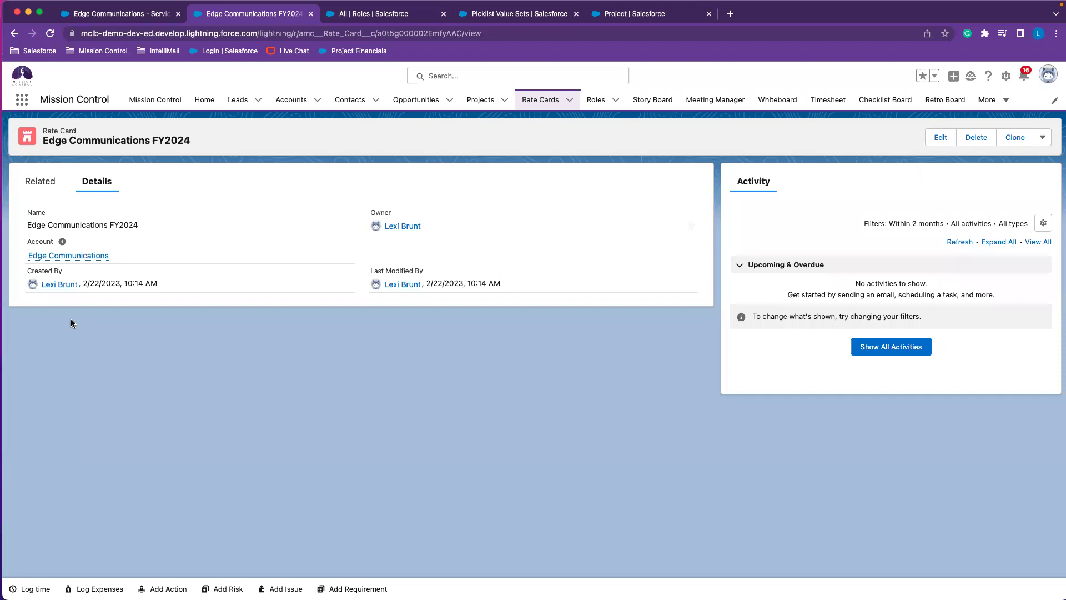
# In Manage Rates, add a rate adjustment for the Consultant without a skill: Feb 1 to Feb 28, 2023, billable rate 180.00, cost rate 110.
pyautogui.click(1042, 139)
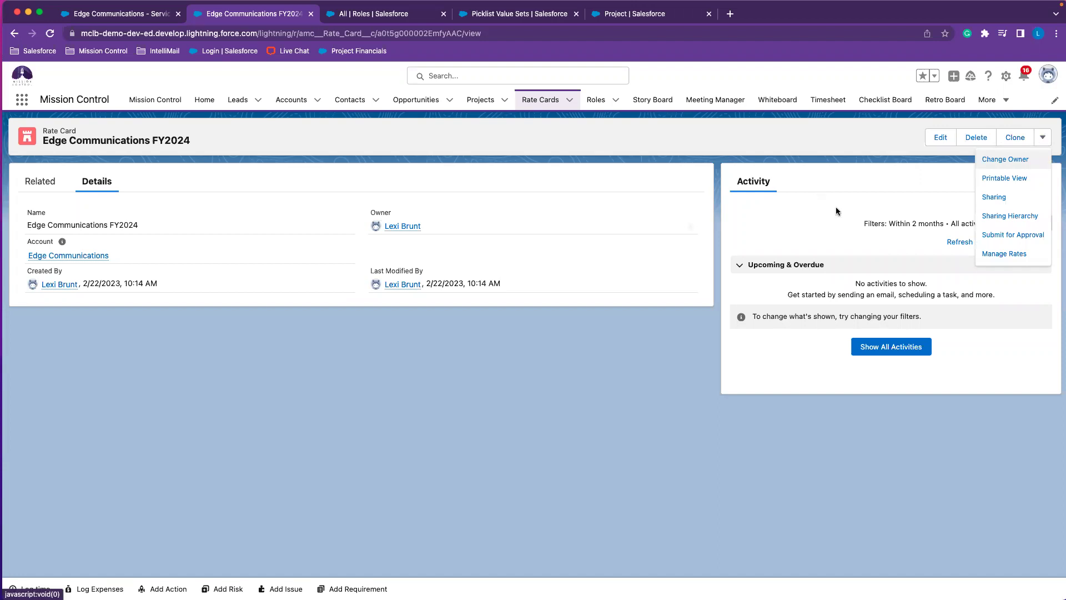
pyautogui.click(992, 255)
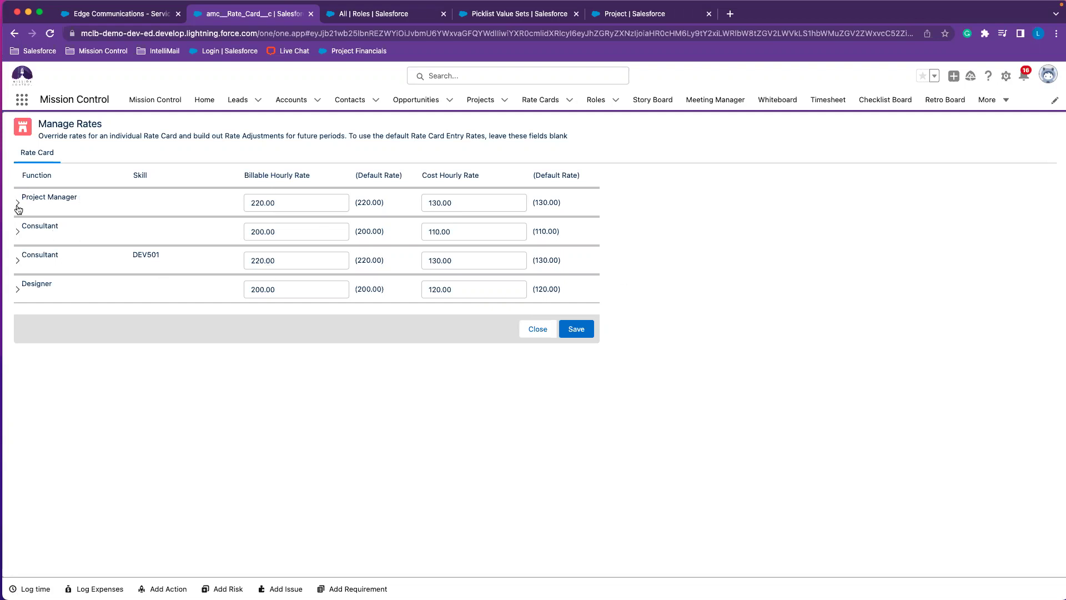
pyautogui.click(19, 232)
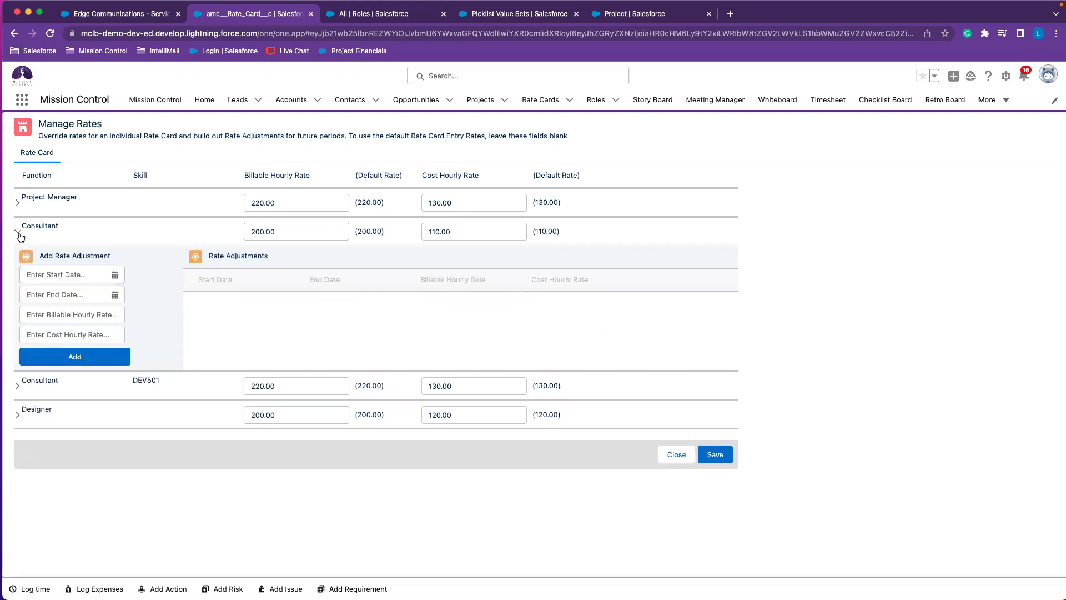
pyautogui.click(61, 276)
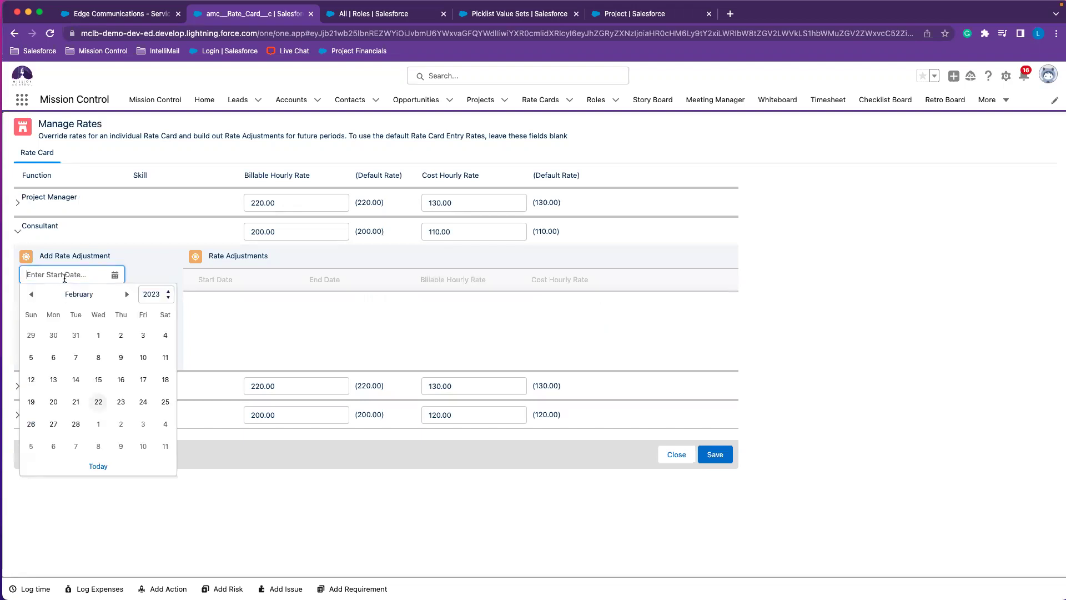
pyautogui.click(98, 337)
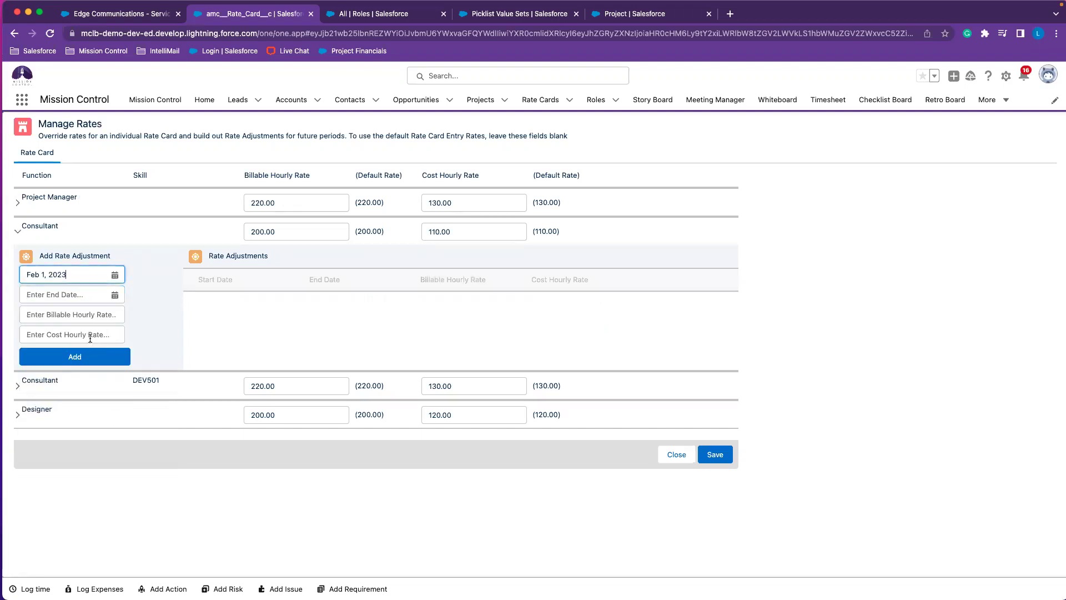
pyautogui.click(117, 295)
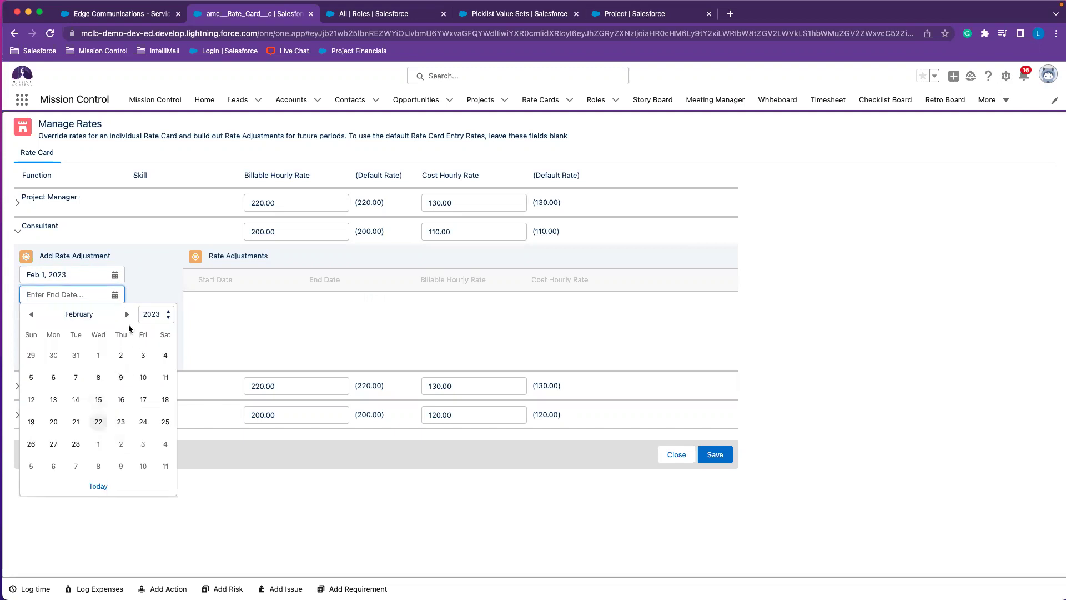
pyautogui.click(76, 444)
pyautogui.click(73, 310)
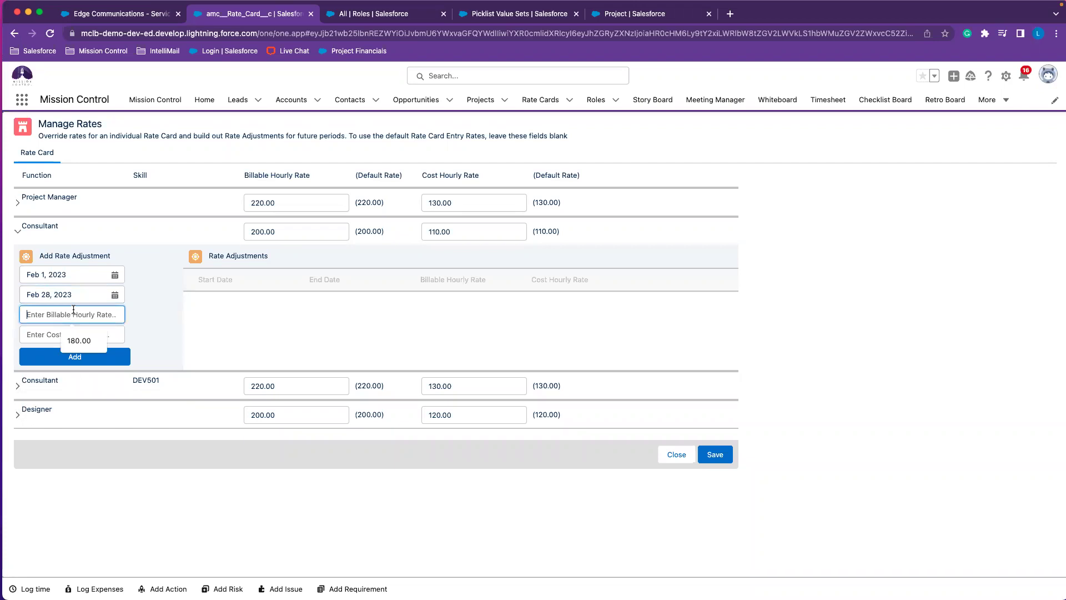
pyautogui.click(82, 340)
pyautogui.click(79, 336)
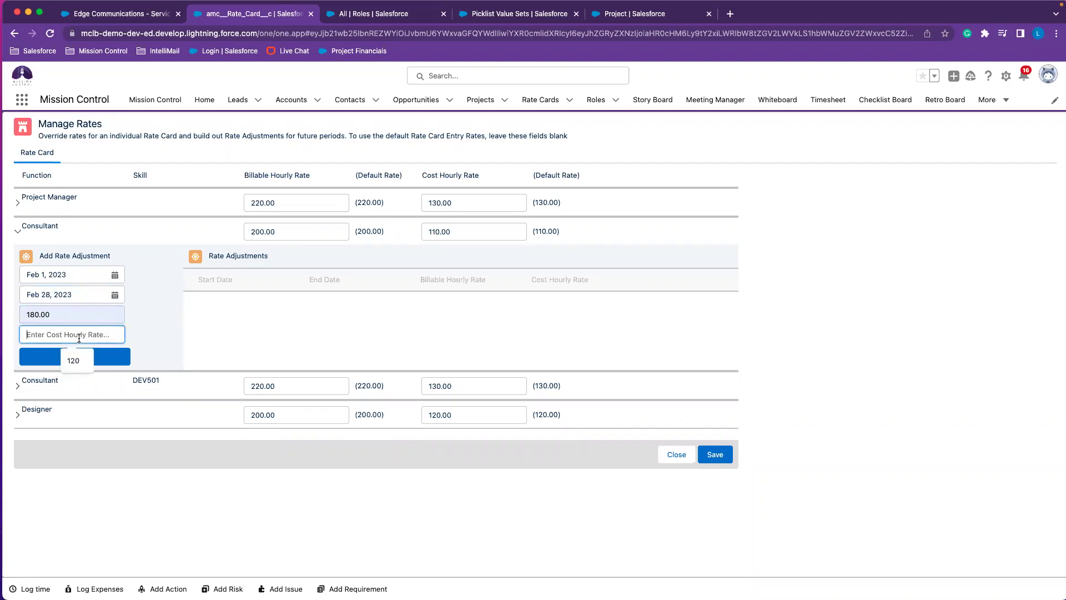
pyautogui.write('110')
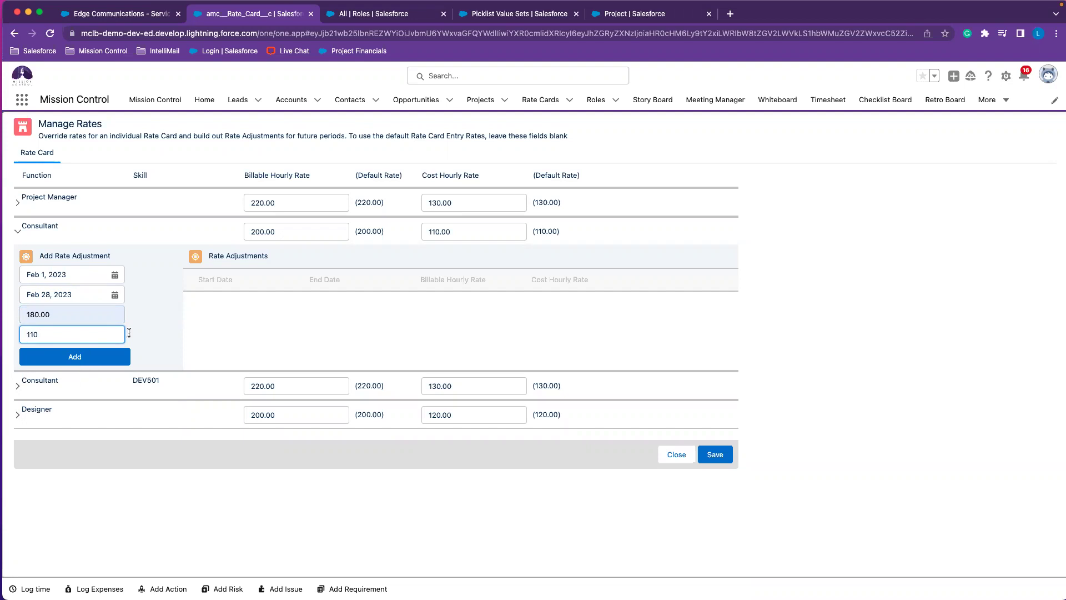
pyautogui.click(87, 356)
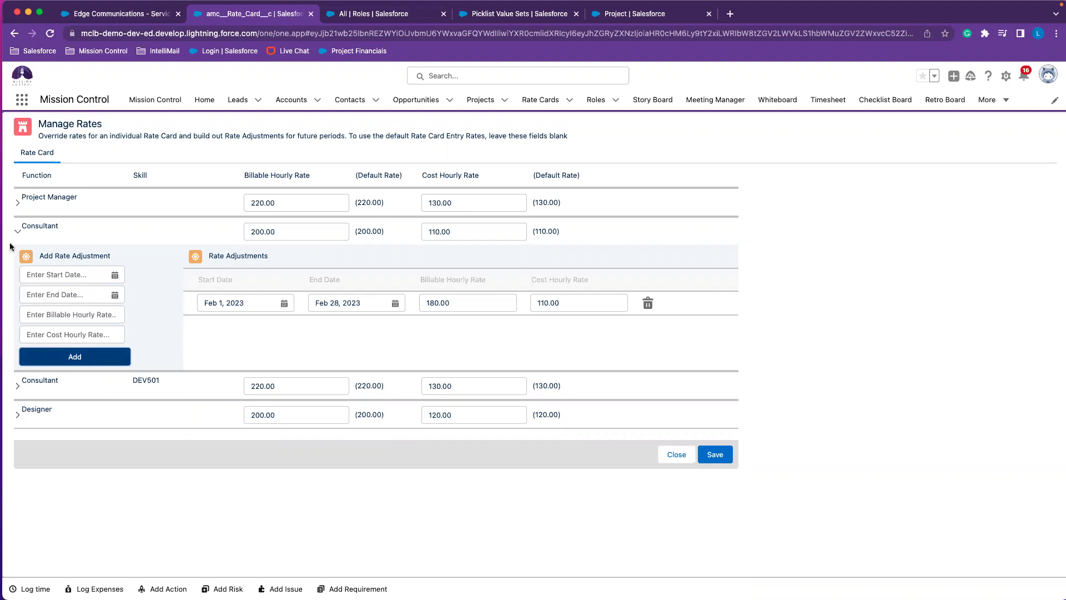
# Add a DEV501 Consultant rate adjustment from Feb 1 to Feb 28, 2023, with billable rate 200 and cost rate 130, and save the rates.
pyautogui.click(18, 392)
pyautogui.click(67, 429)
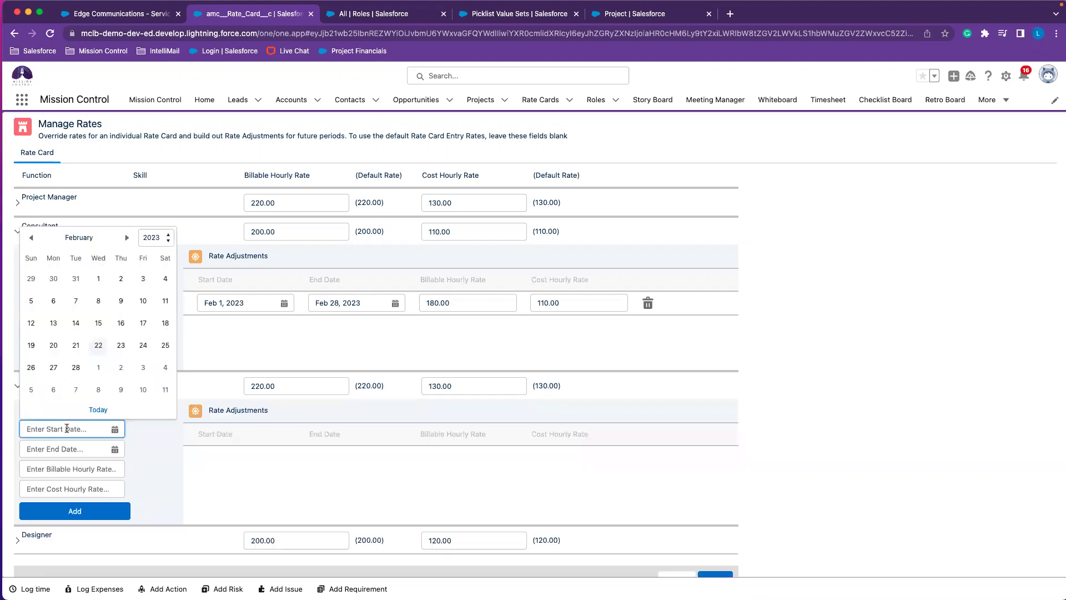
pyautogui.click(98, 278)
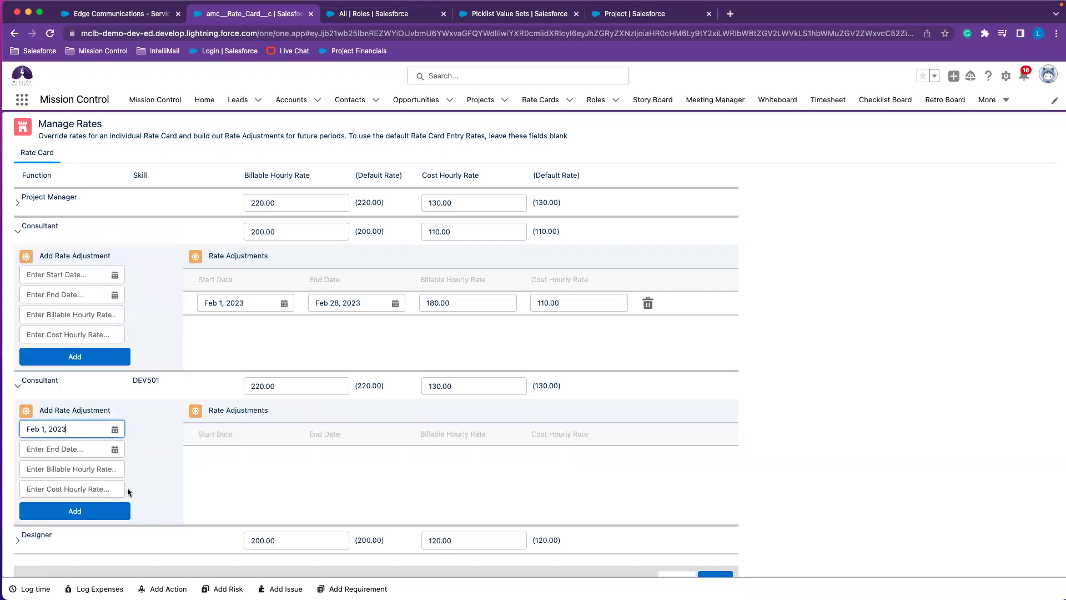
pyautogui.click(91, 449)
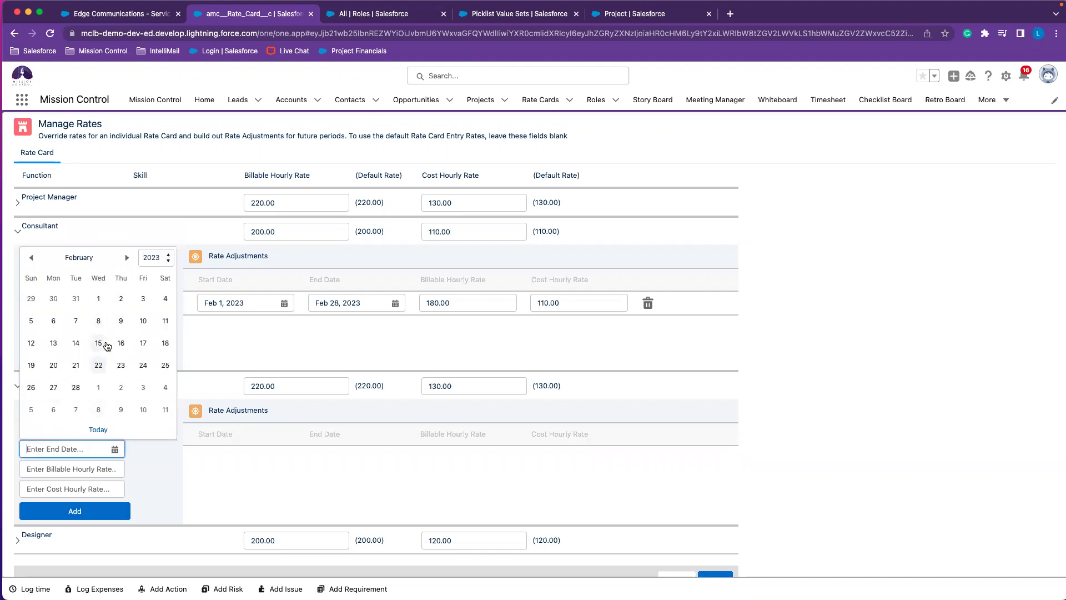
pyautogui.click(76, 388)
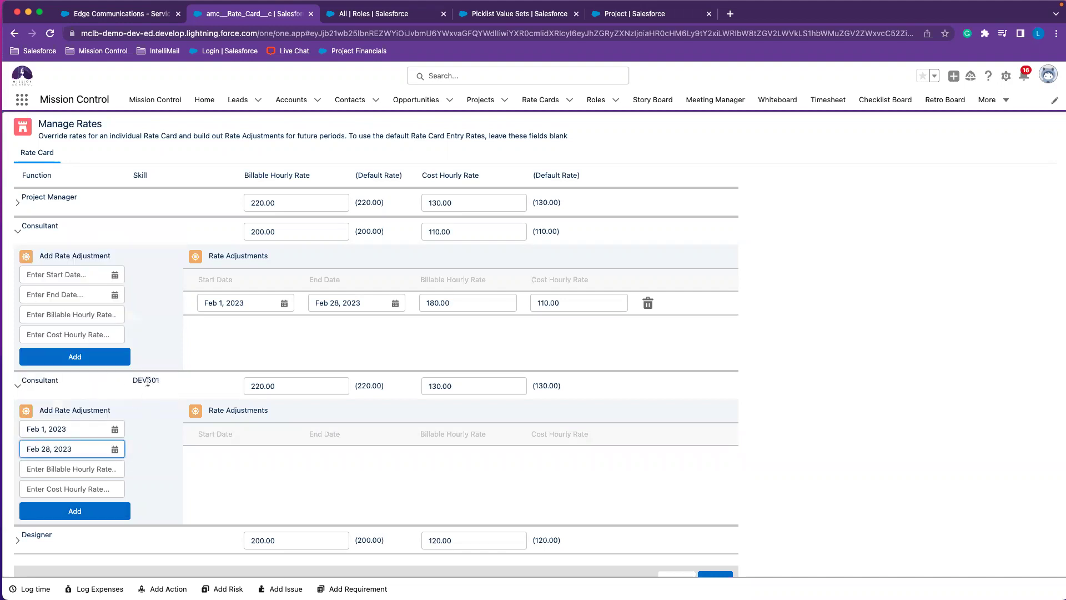
pyautogui.click(75, 476)
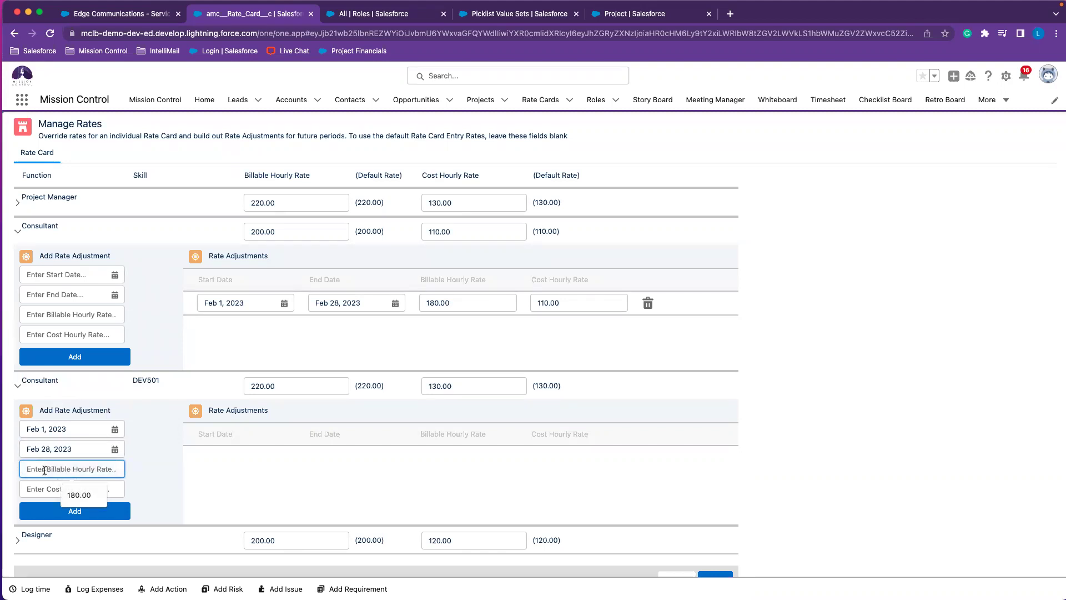
pyautogui.write('200')
pyautogui.click(42, 488)
pyautogui.write('130')
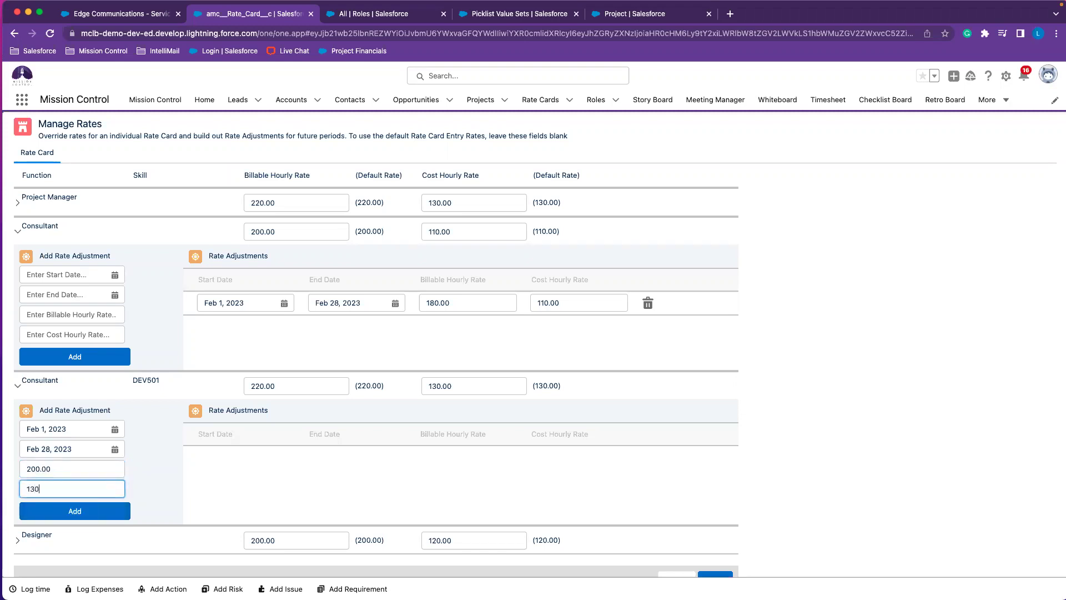
pyautogui.click(69, 507)
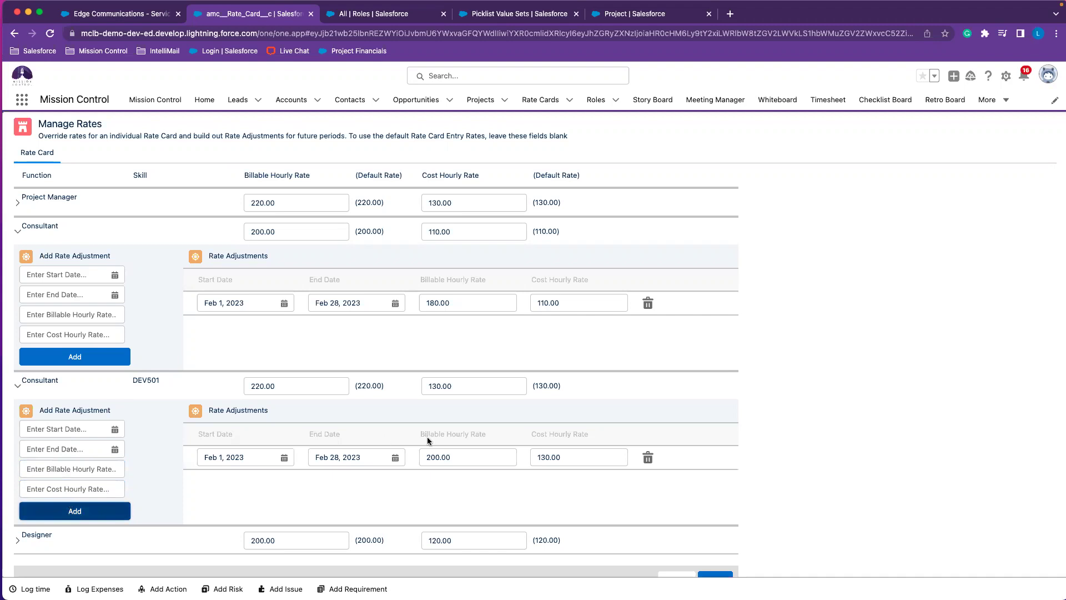
pyautogui.scroll(-2, 500, 452)
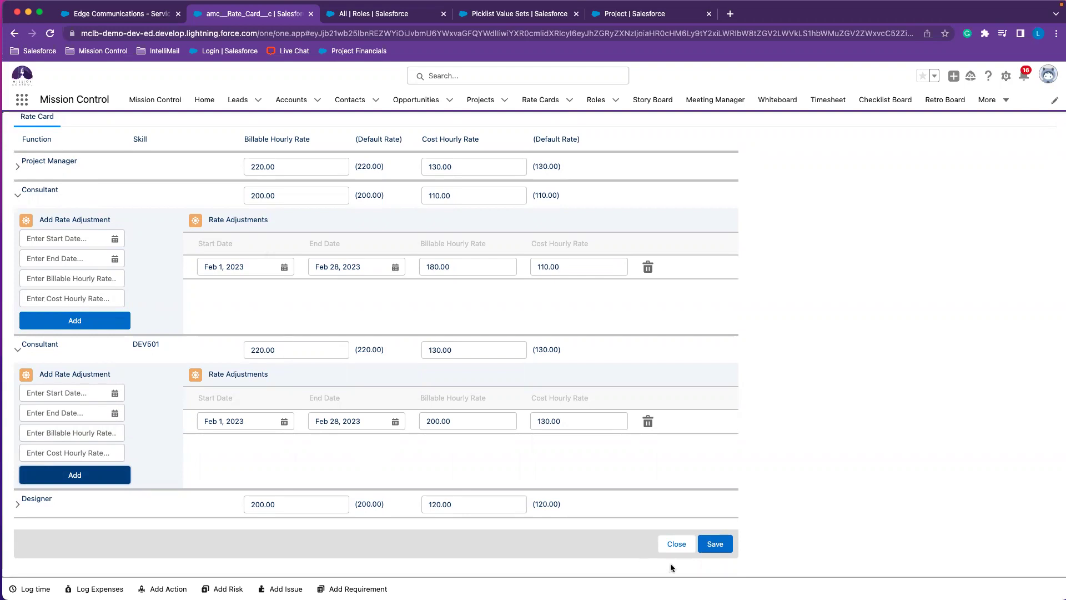
pyautogui.click(718, 547)
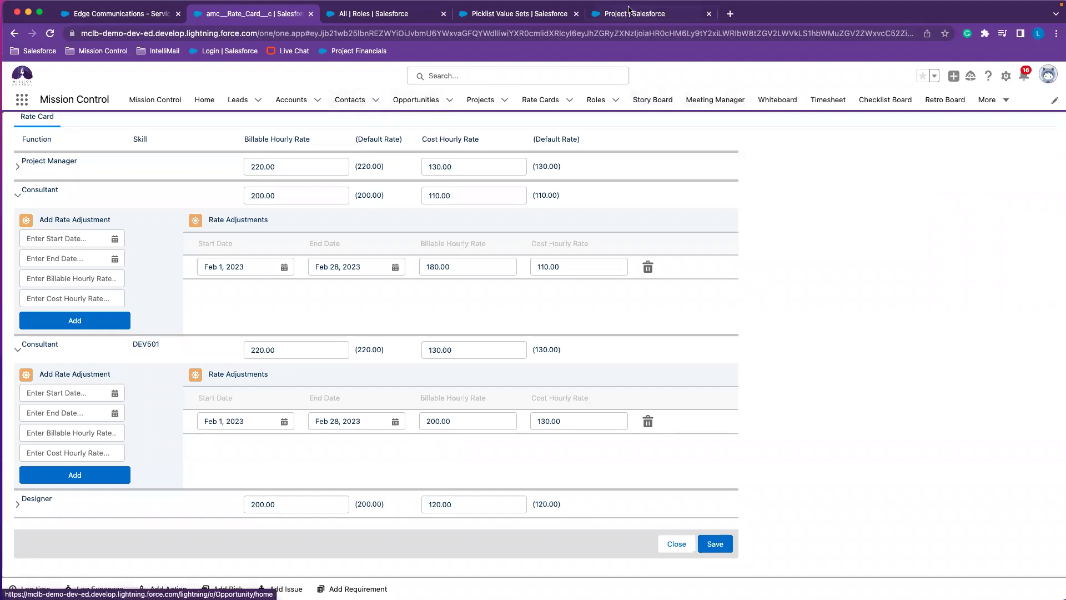
# In the Setup Object Manager, find the Rate Adjustment object and examine the picklist values of its Rate Type field.
pyautogui.click(663, 14)
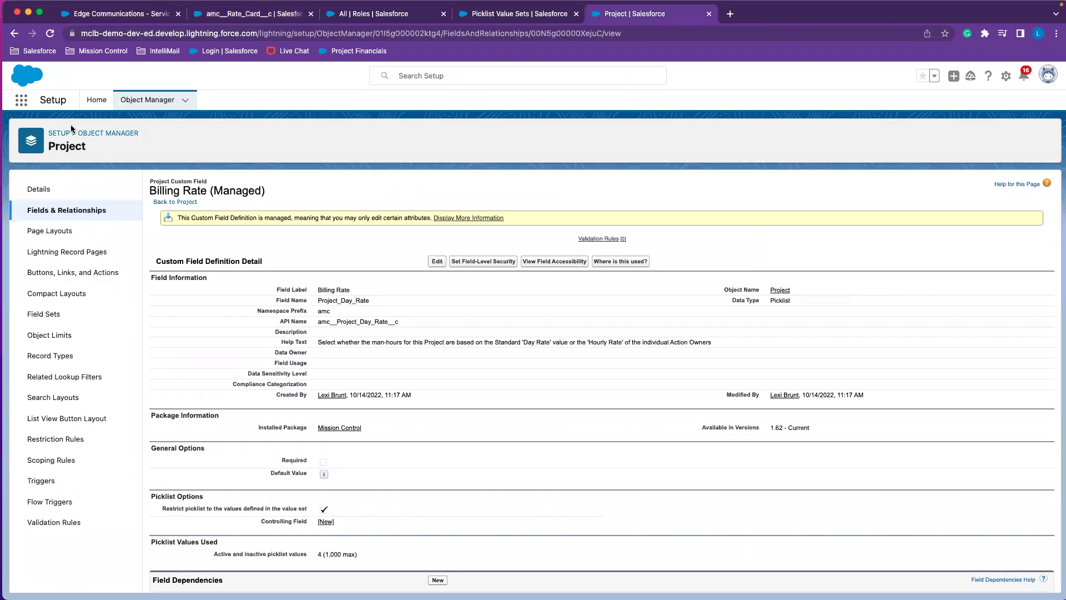
pyautogui.click(105, 133)
pyautogui.click(882, 136)
pyautogui.write('rate')
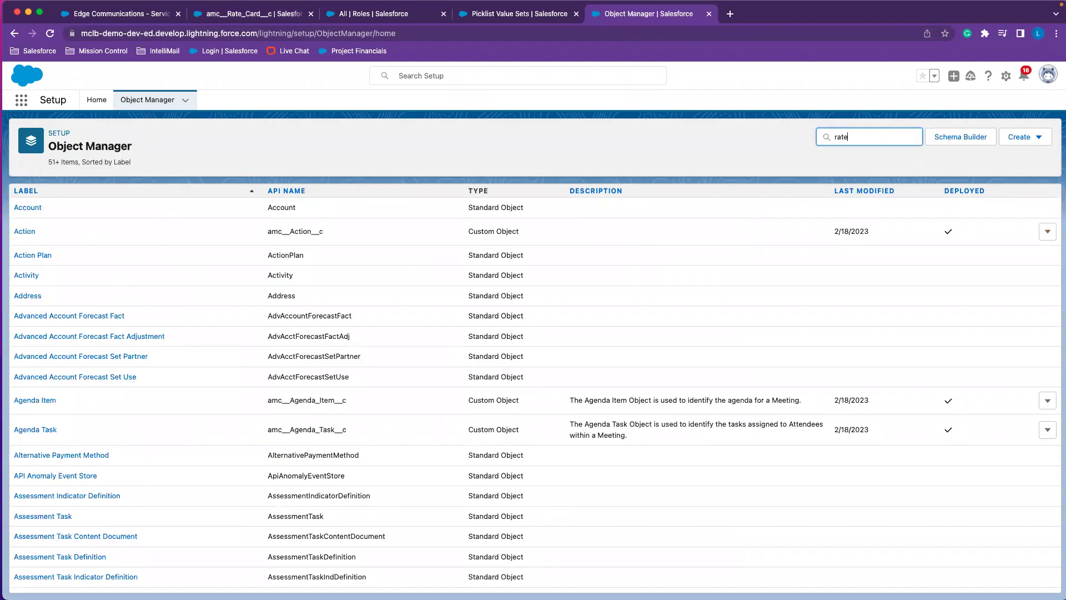
pyautogui.click(26, 231)
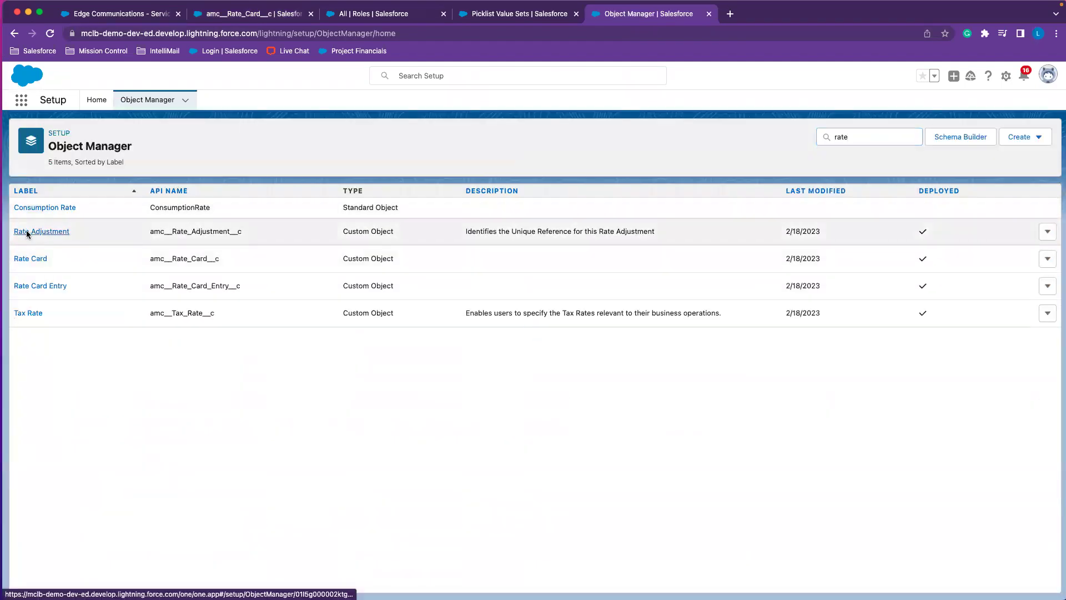
pyautogui.click(95, 211)
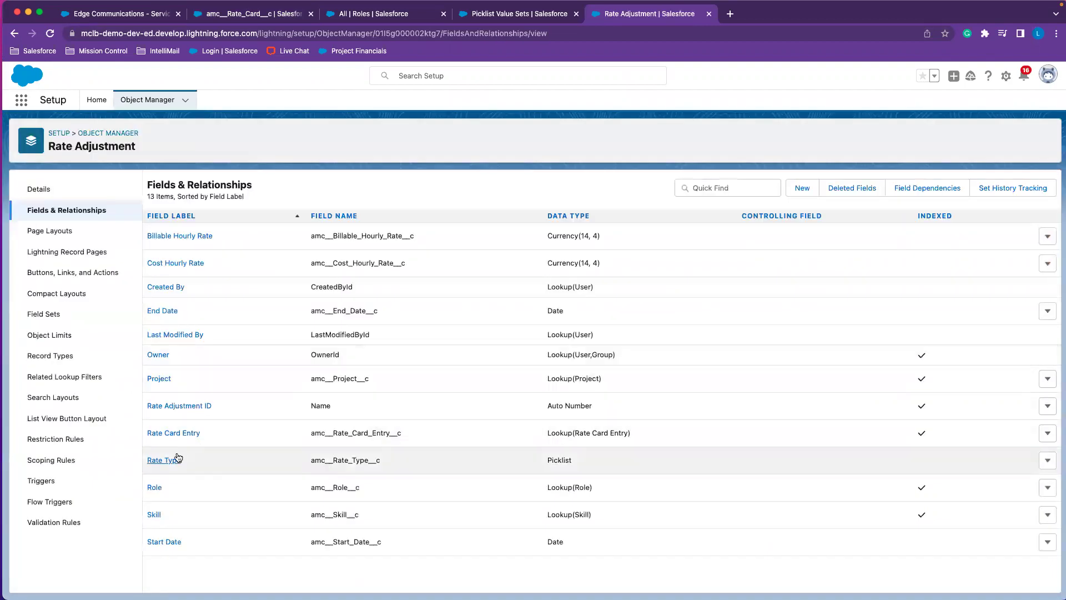
pyautogui.click(174, 463)
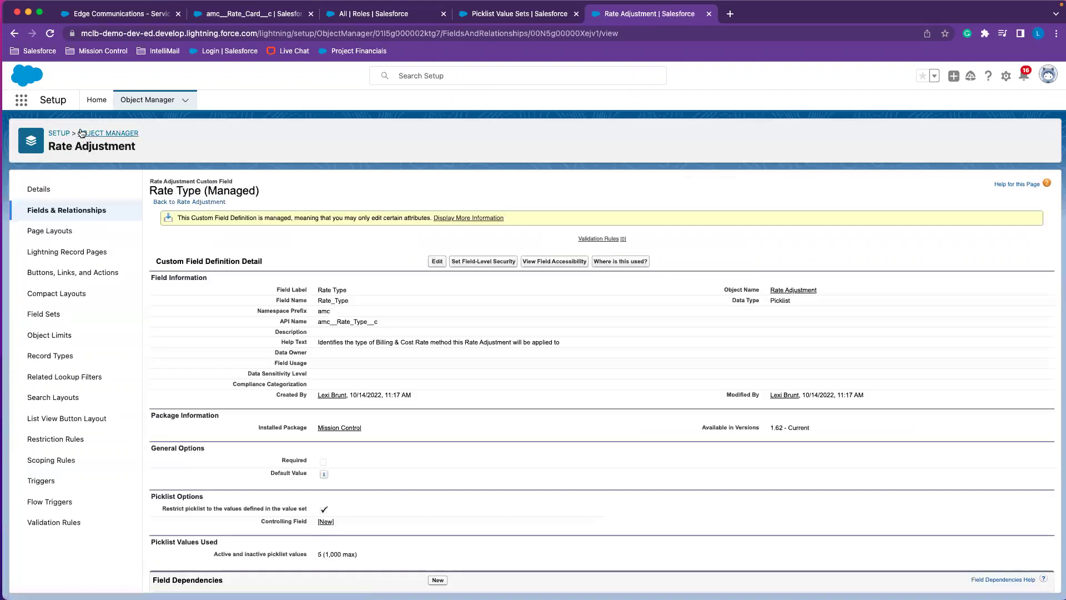
pyautogui.scroll(-5, 265, 322)
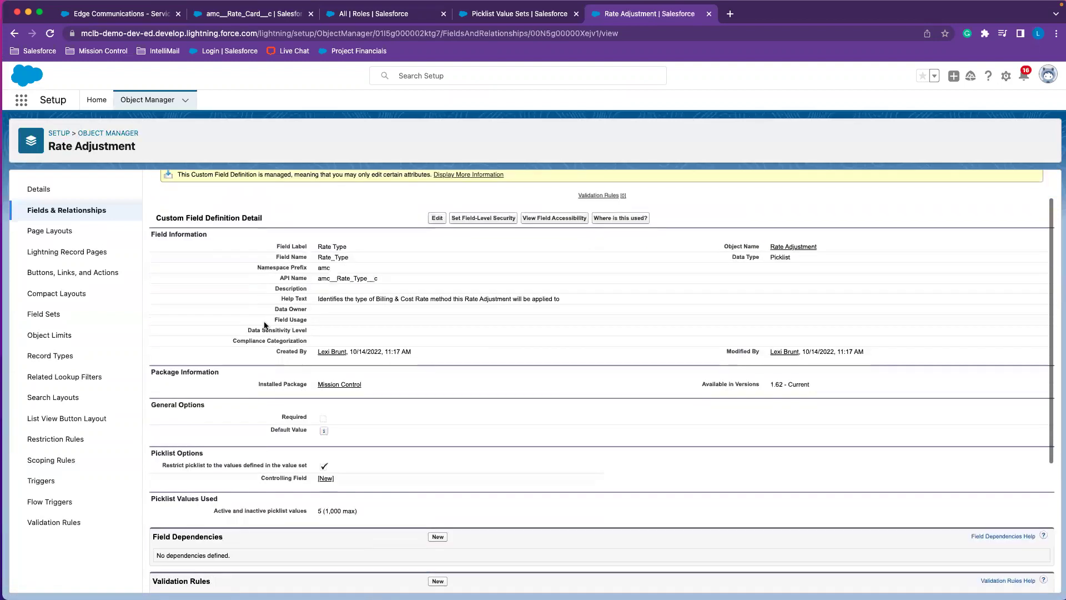
pyautogui.scroll(-1, 264, 321)
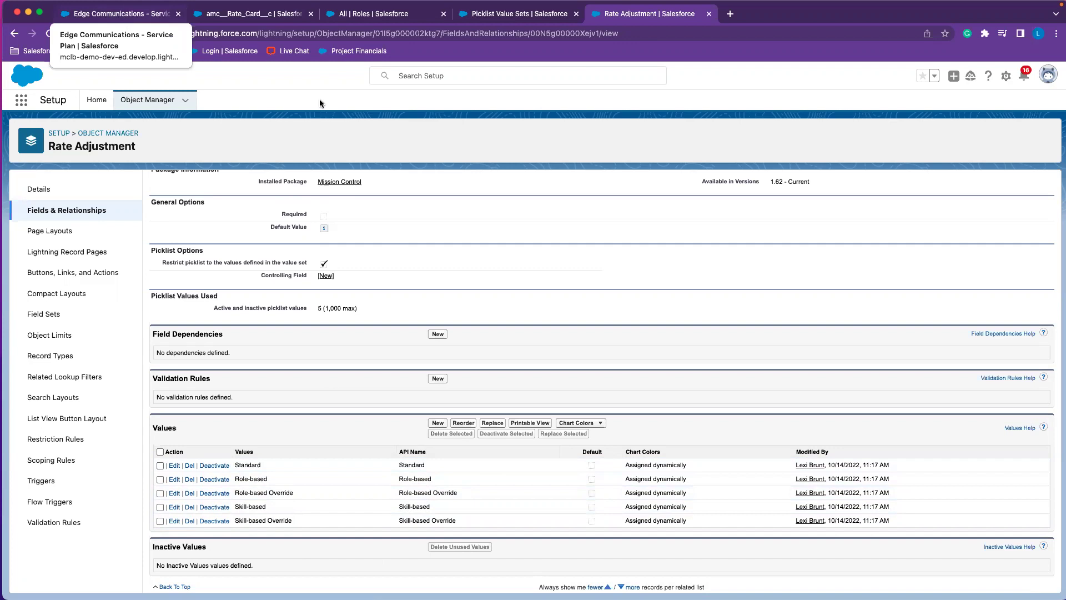
# Bring the Project Financials article into the main browser window and review the rate priority order with and without an action skill.
pyautogui.click(123, 16)
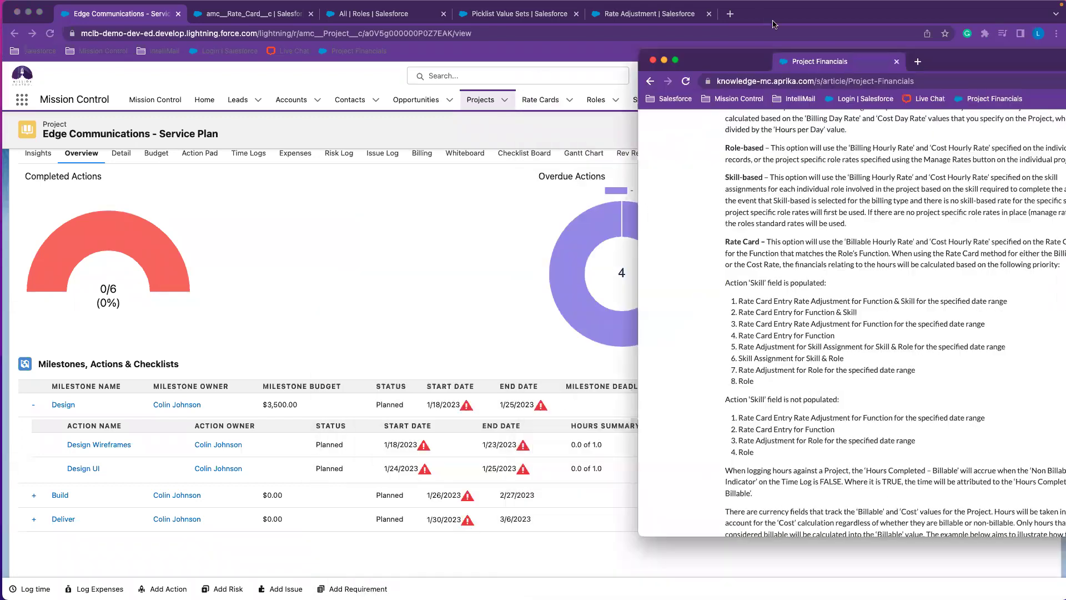
pyautogui.moveTo(775, 24); pyautogui.dragTo(778, 16)
pyautogui.scroll(-2, 563, 182)
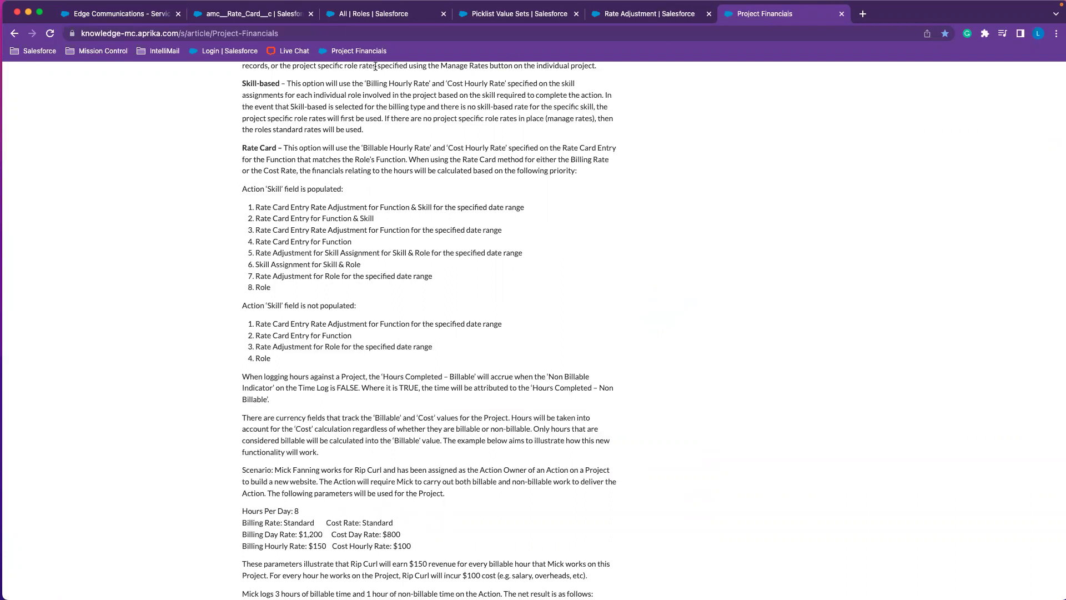
pyautogui.scroll(8, 376, 66)
pyautogui.scroll(-4, 170, 159)
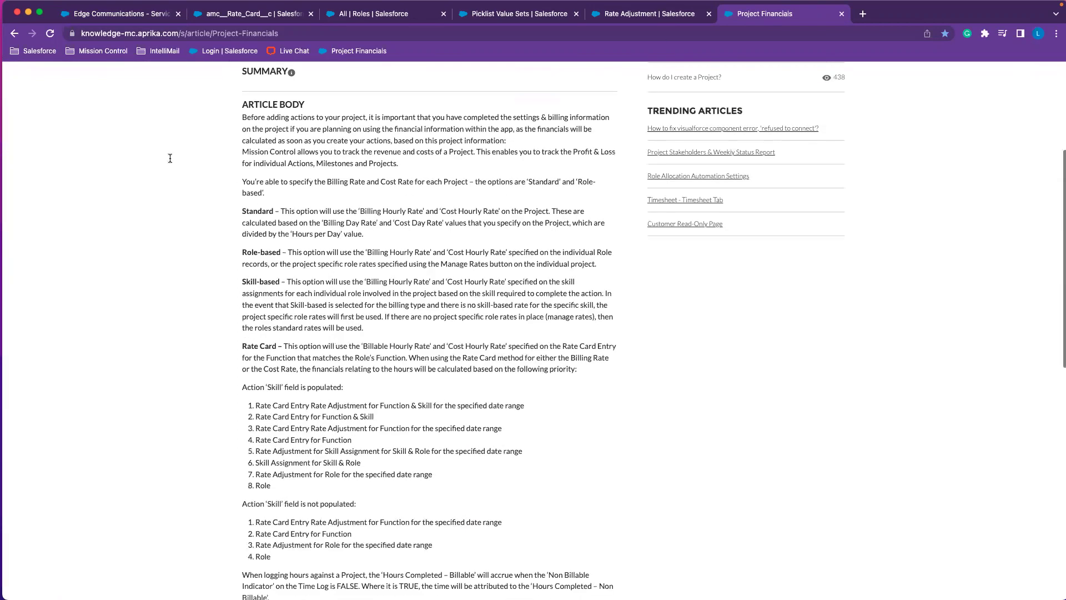
pyautogui.scroll(-2, 170, 158)
pyautogui.scroll(-4, 369, 204)
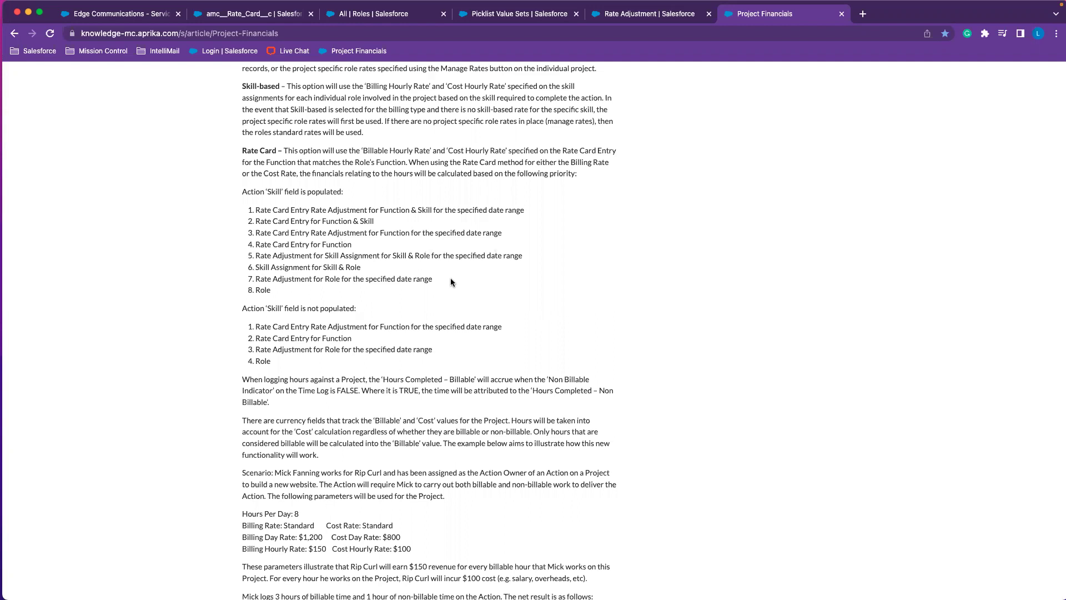
pyautogui.moveTo(272, 291); pyautogui.dragTo(248, 294)
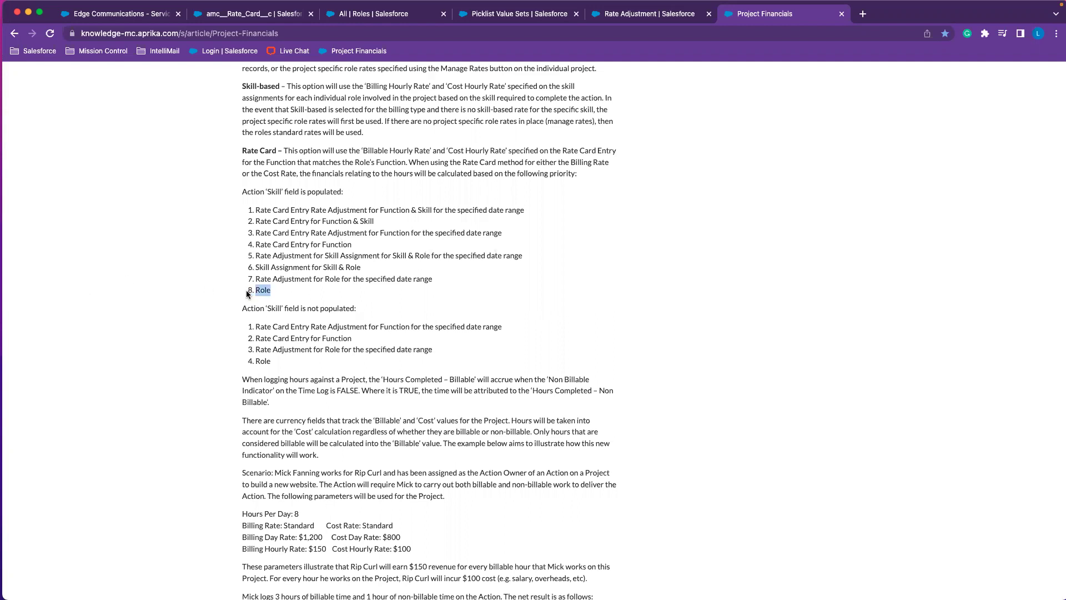
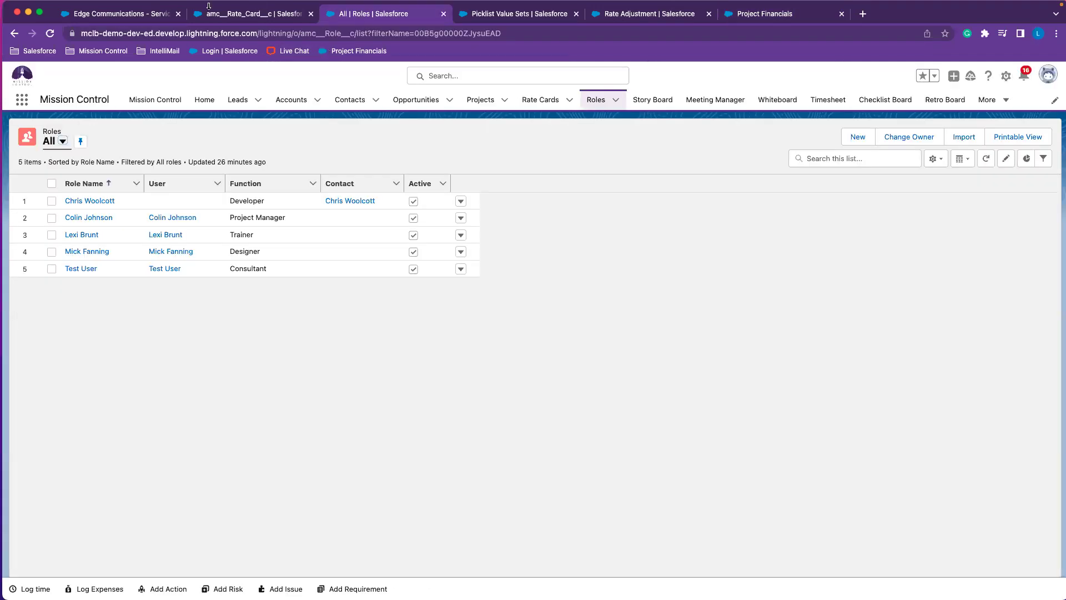
# On the Edge Communications - Service Plan project, log 1 hour for Test User against the Design UI action, dated Feb 22, 2023.
pyautogui.click(123, 13)
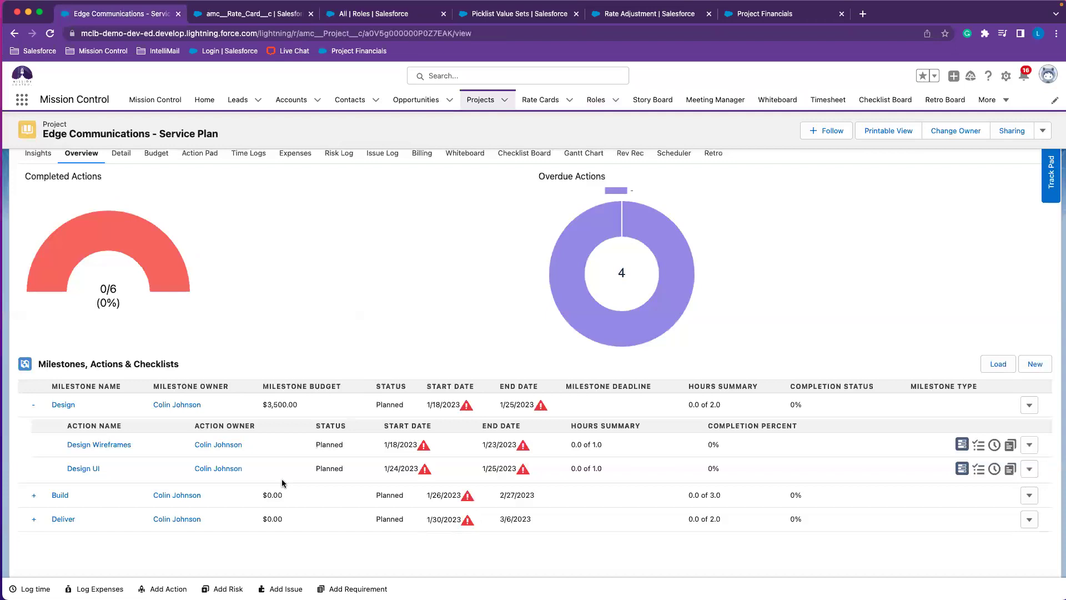
pyautogui.scroll(-3, 240, 479)
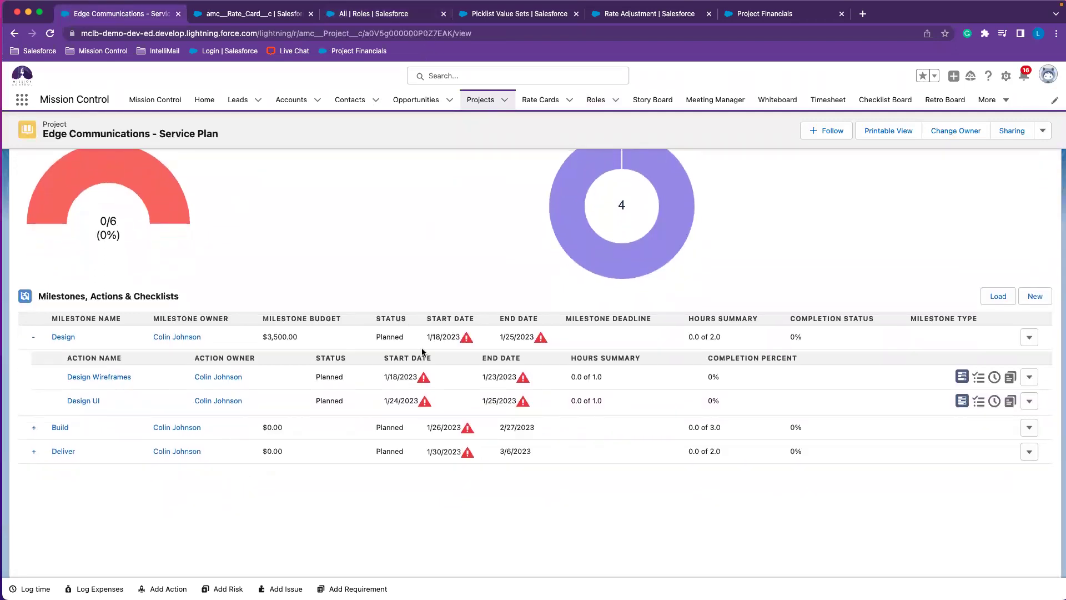
pyautogui.click(995, 401)
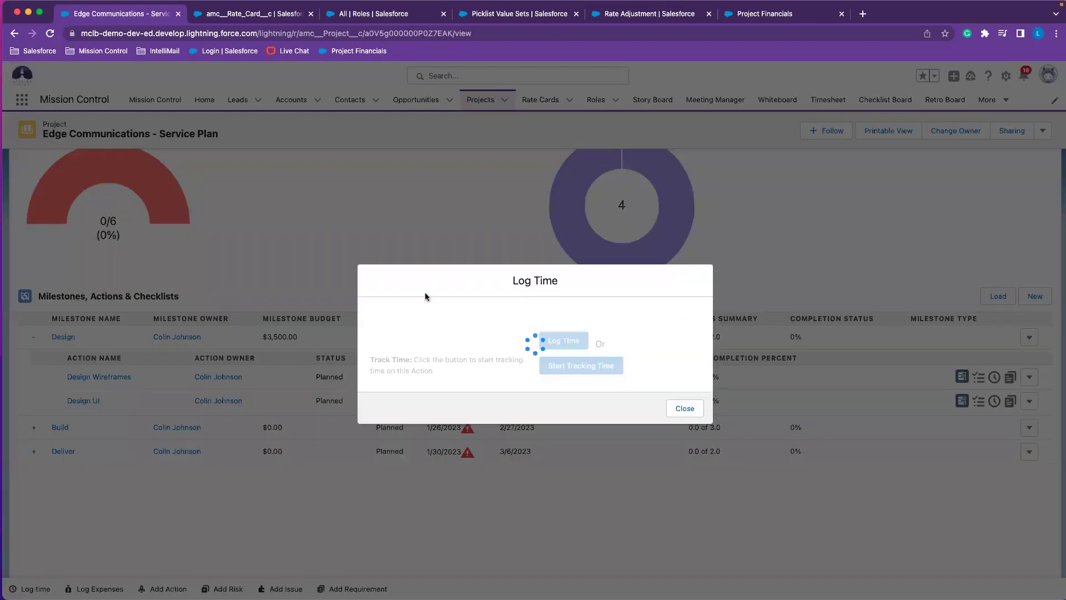
pyautogui.click(572, 202)
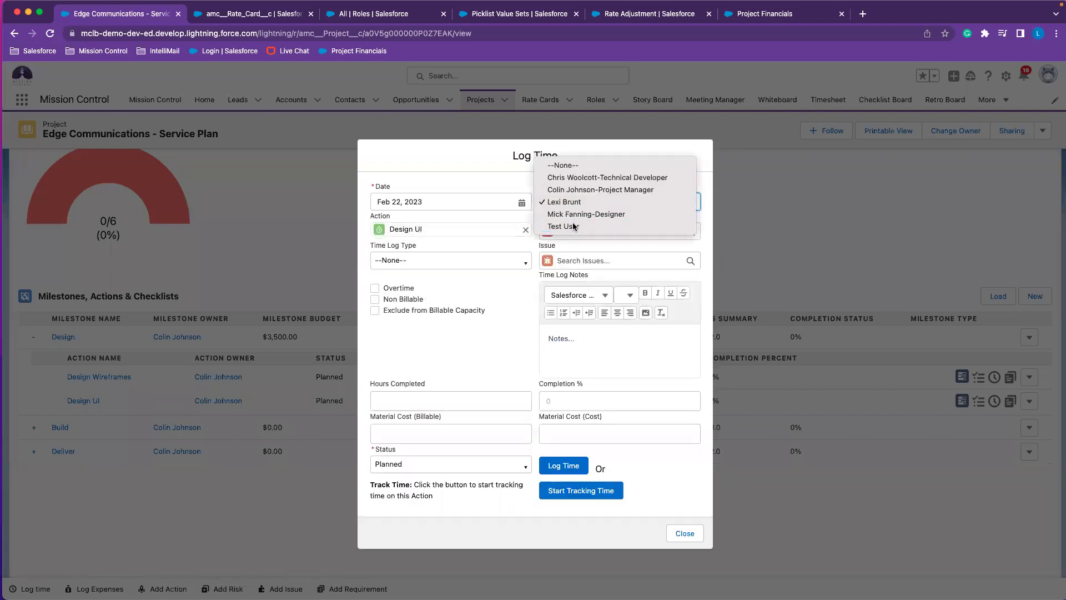
pyautogui.click(574, 226)
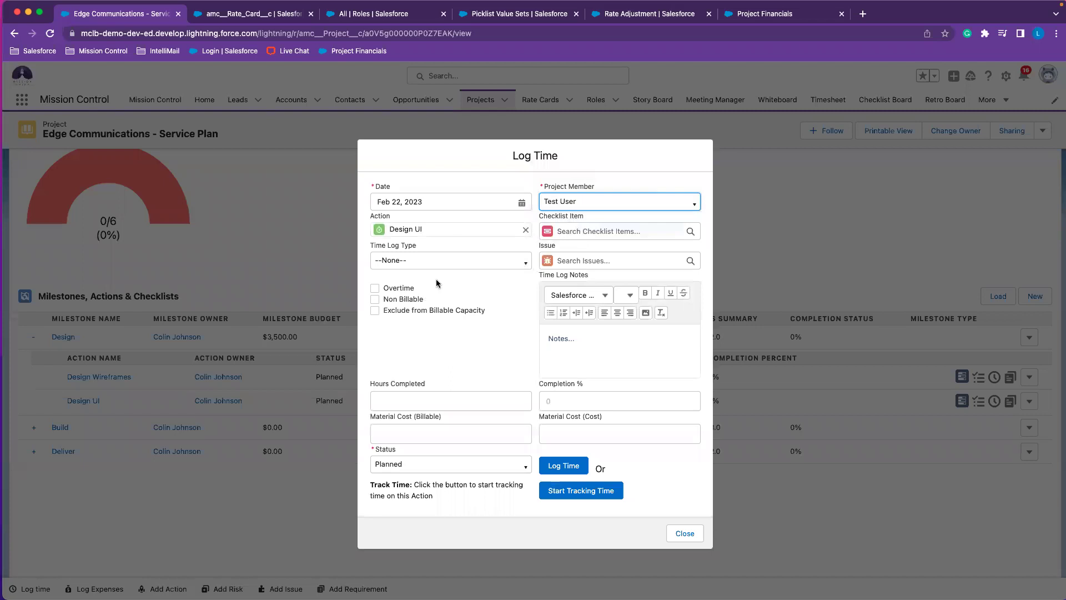
pyautogui.click(429, 394)
pyautogui.click(465, 360)
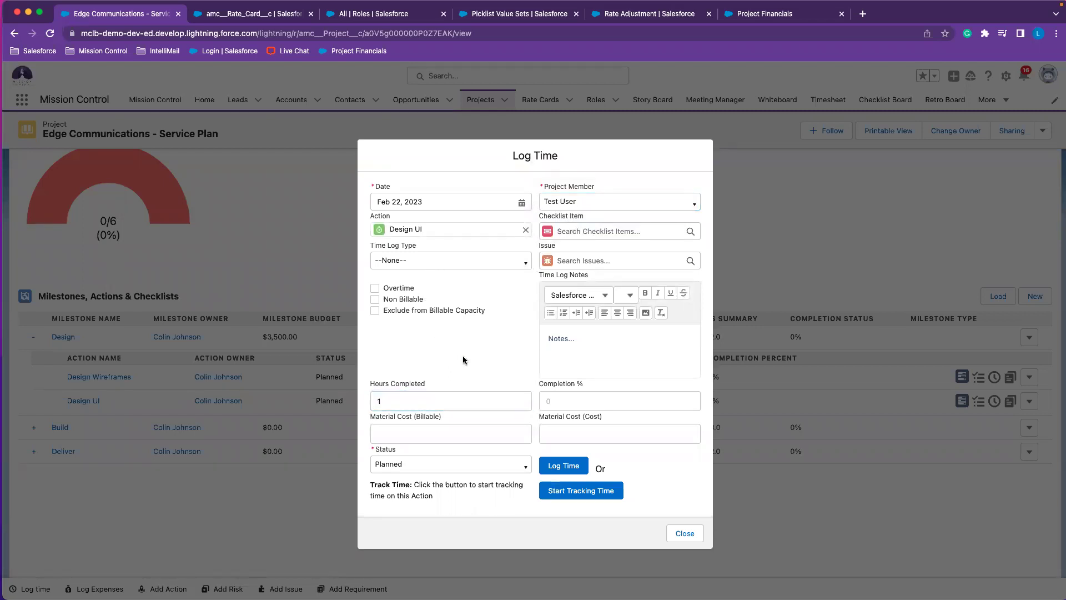
pyautogui.click(575, 465)
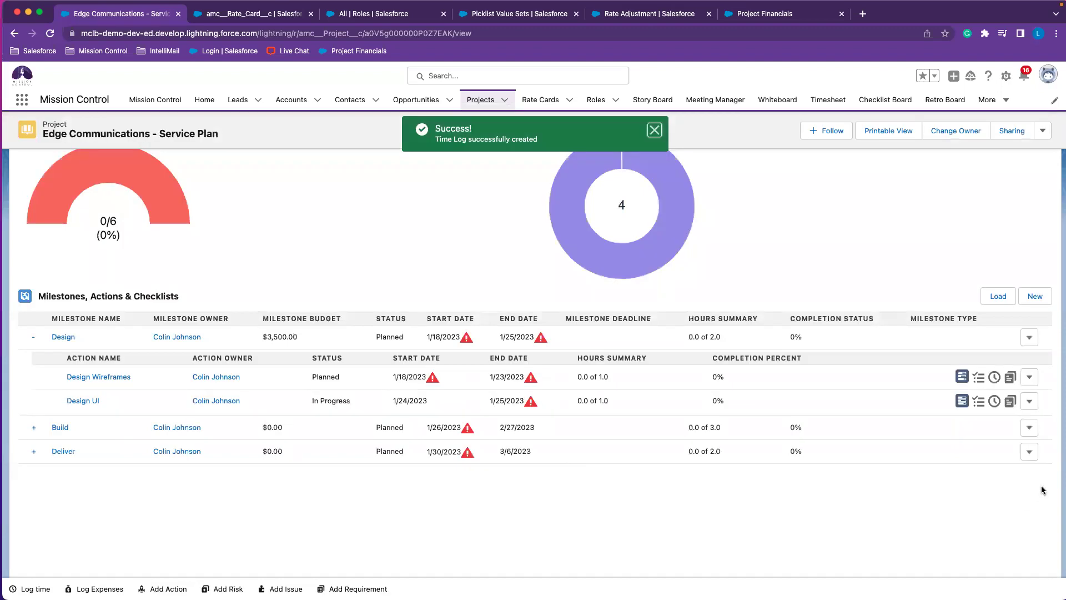
# Open the time log record related to the Design UI action.
pyautogui.click(1028, 401)
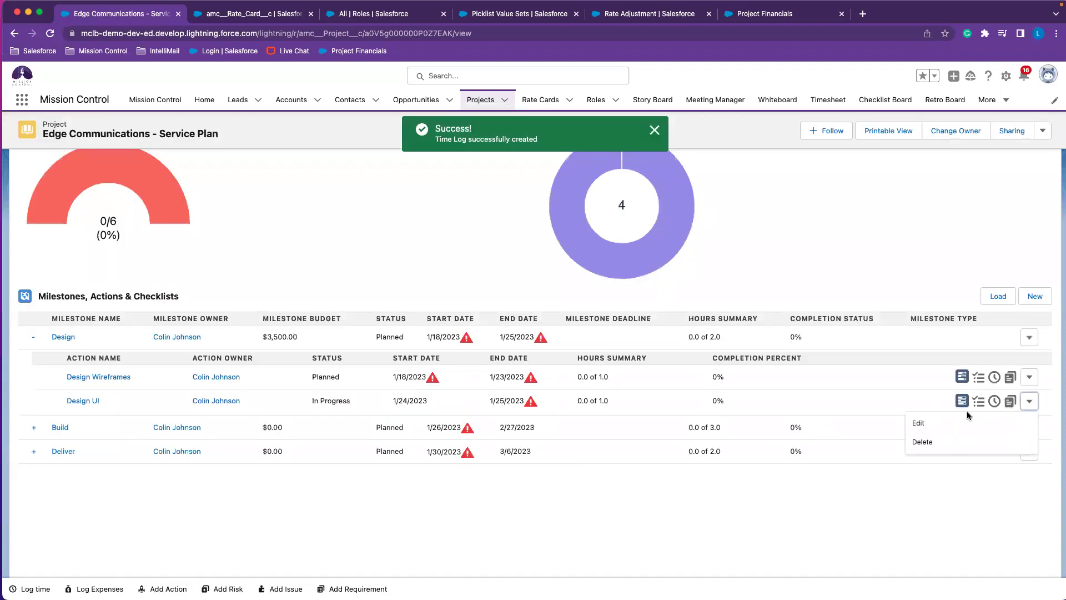
pyautogui.click(88, 400)
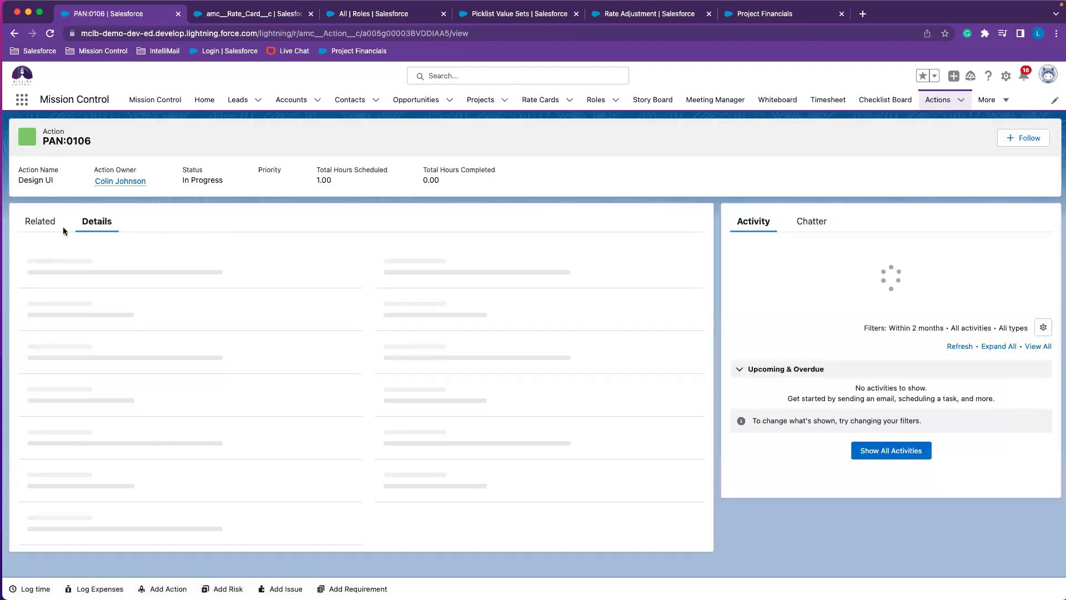
pyautogui.click(49, 224)
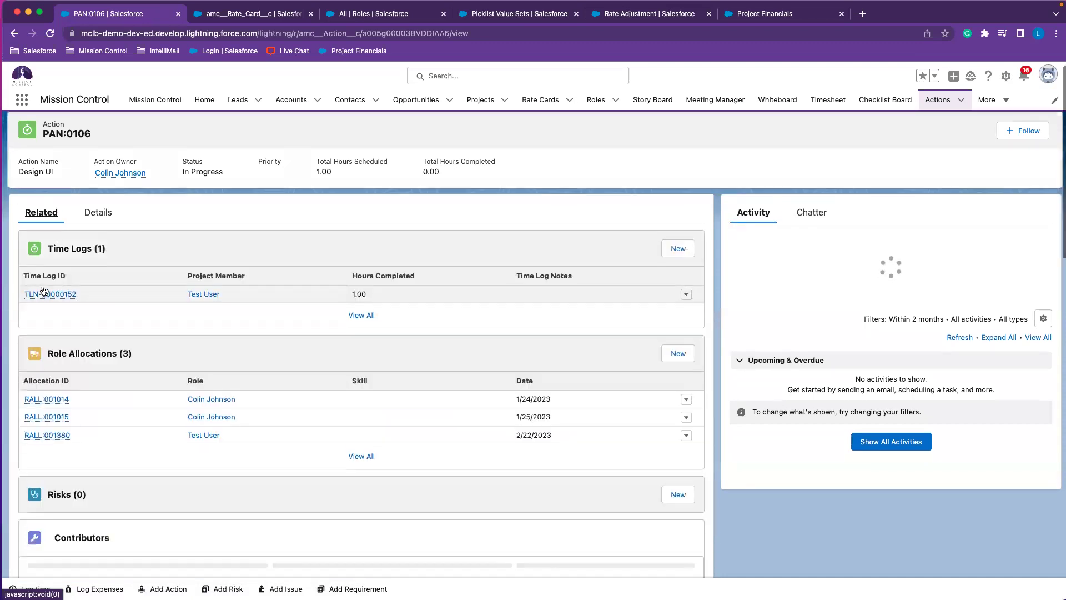
pyautogui.click(58, 293)
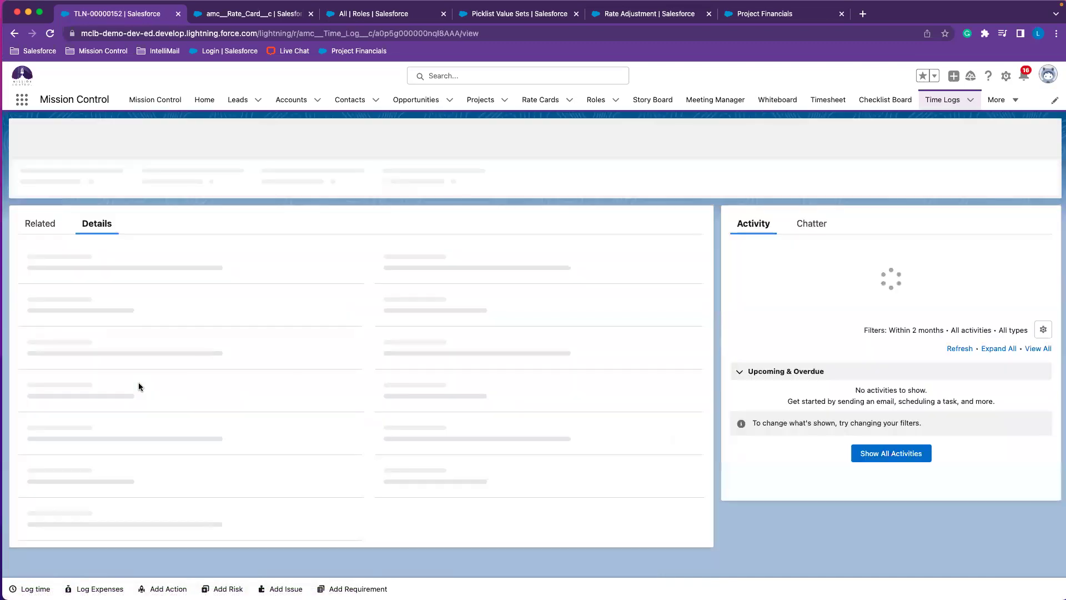
# Edit the time log and set its Approval Status to Approved.
pyautogui.scroll(-10, 139, 382)
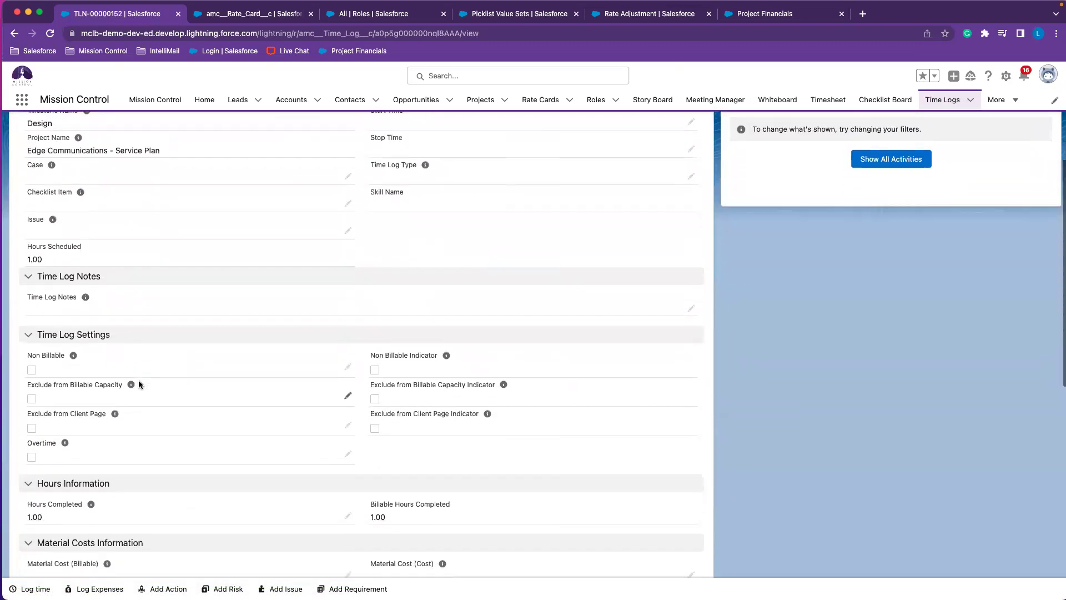
pyautogui.scroll(-4, 138, 382)
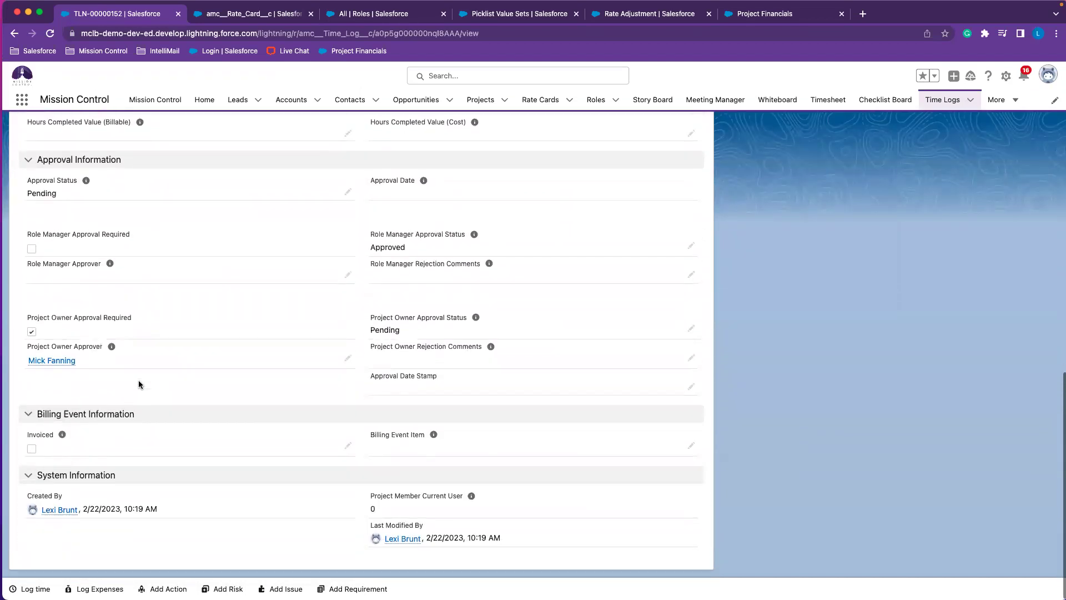
pyautogui.scroll(3, 138, 382)
pyautogui.scroll(-1, 315, 348)
pyautogui.click(346, 338)
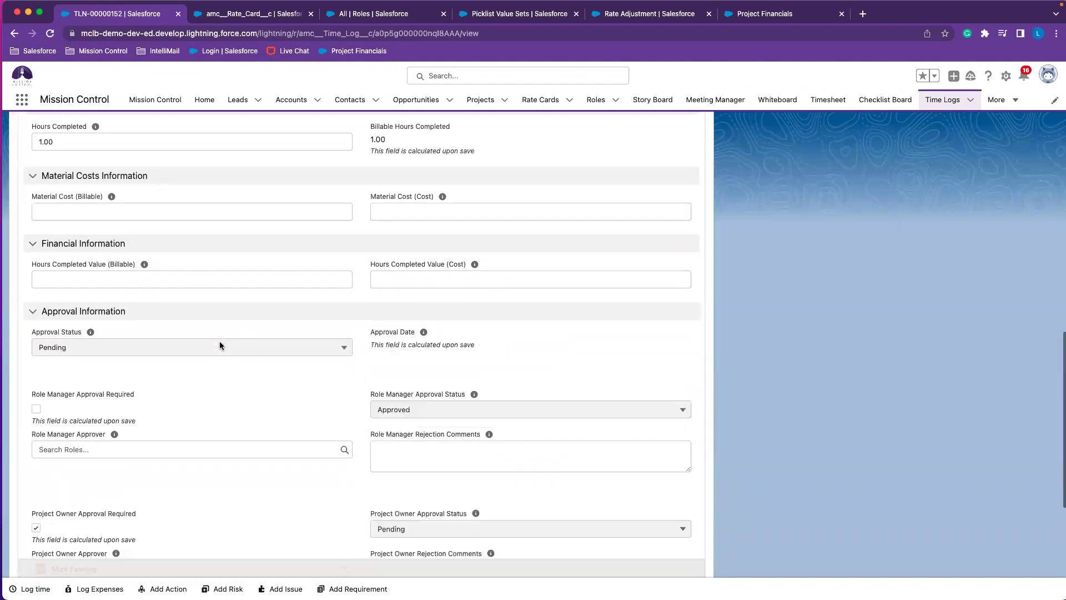
pyautogui.click(205, 310)
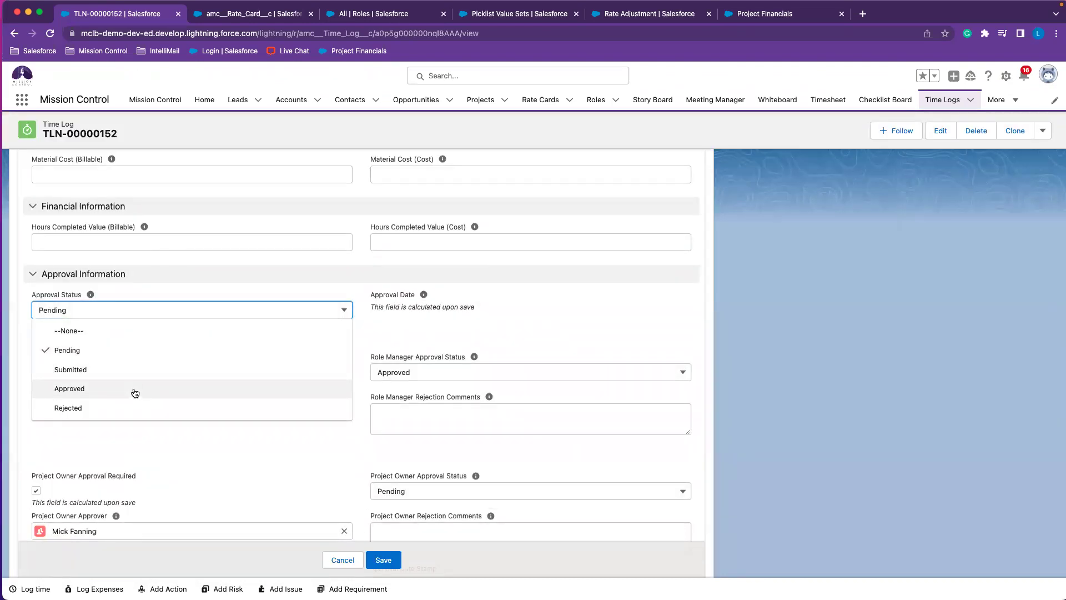
pyautogui.click(134, 393)
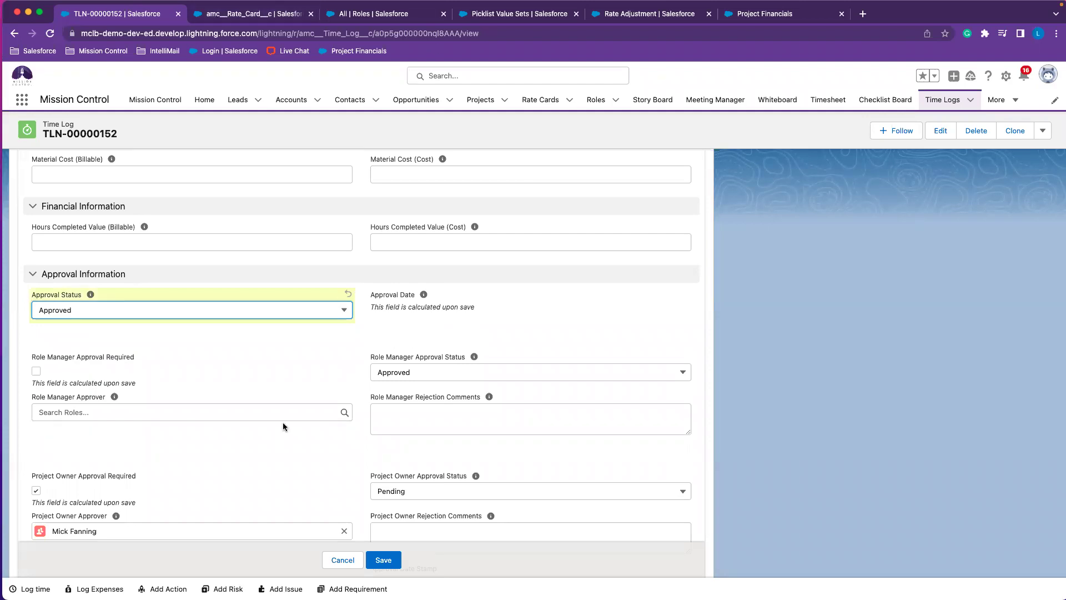
# Turn off Project Owner Timesheet Approval Reqd on the Edge Communications - Service Plan project and save it.
pyautogui.click(250, 14)
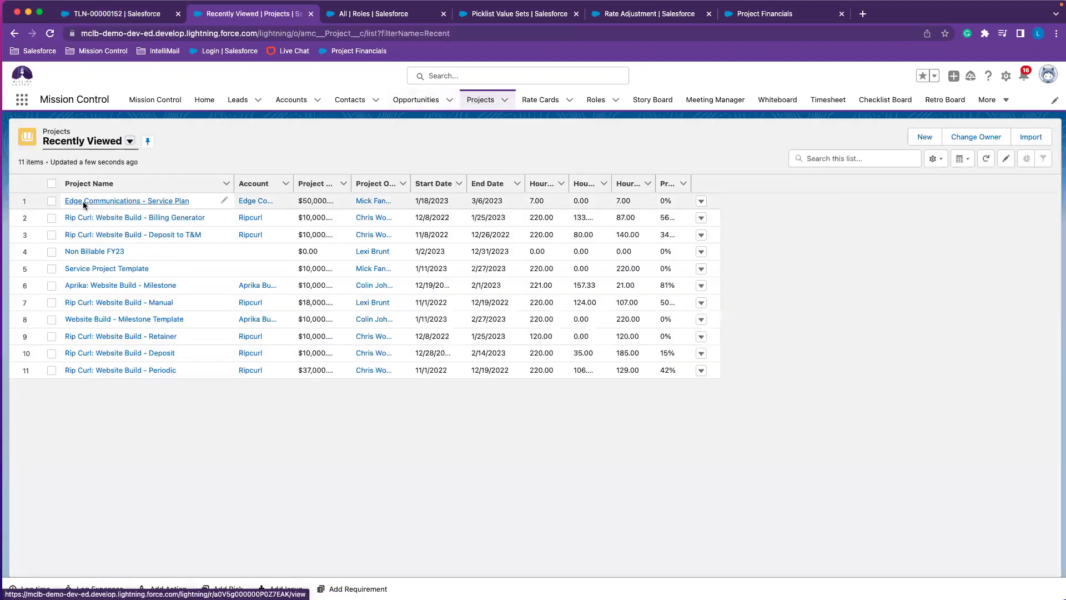
pyautogui.click(83, 201)
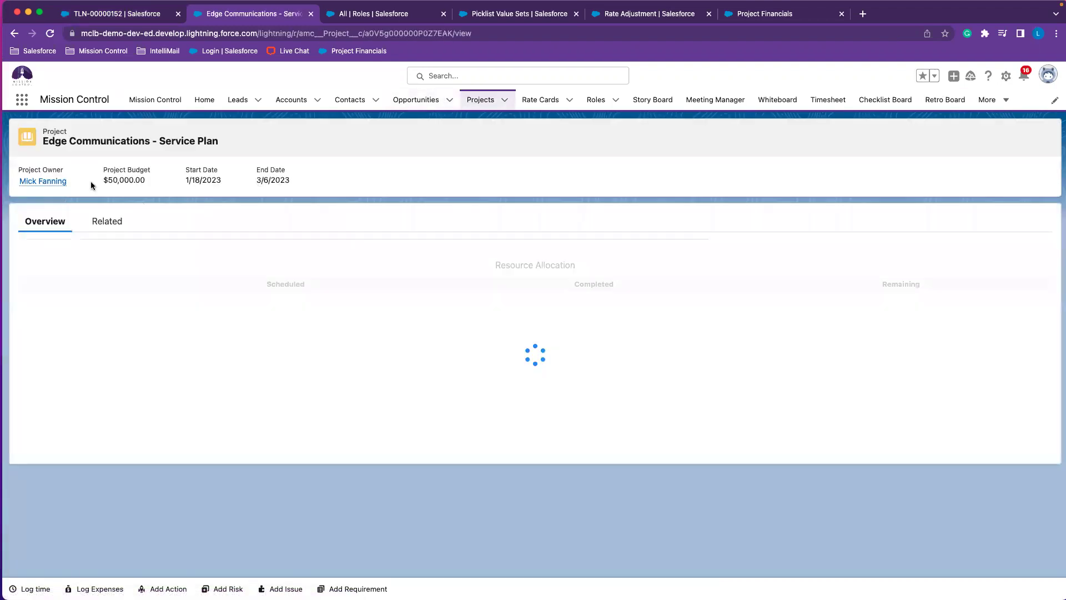
pyautogui.moveTo(29, 182)
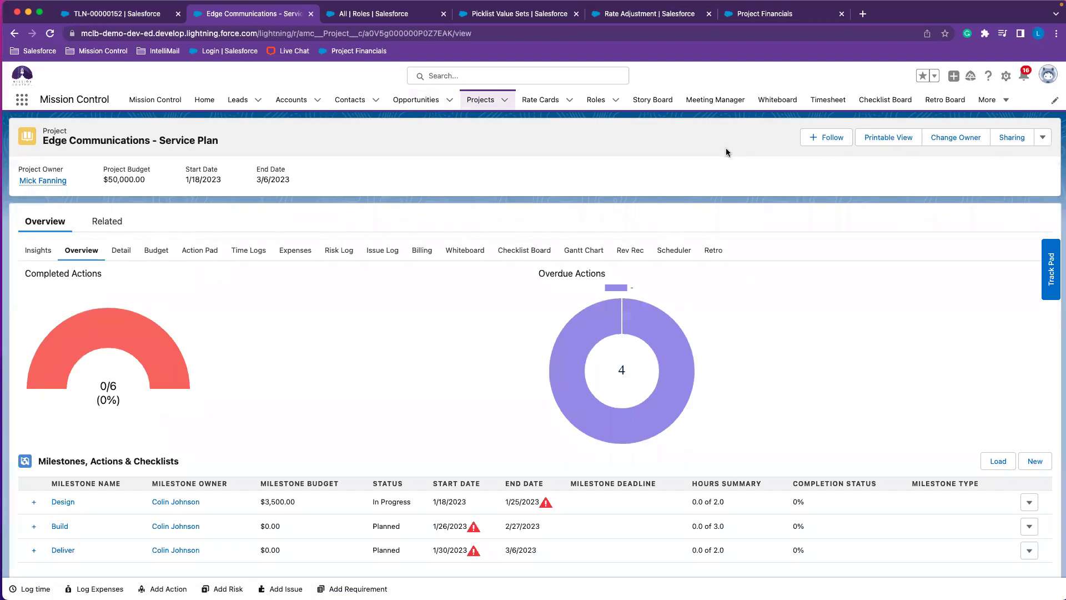
pyautogui.click(1042, 137)
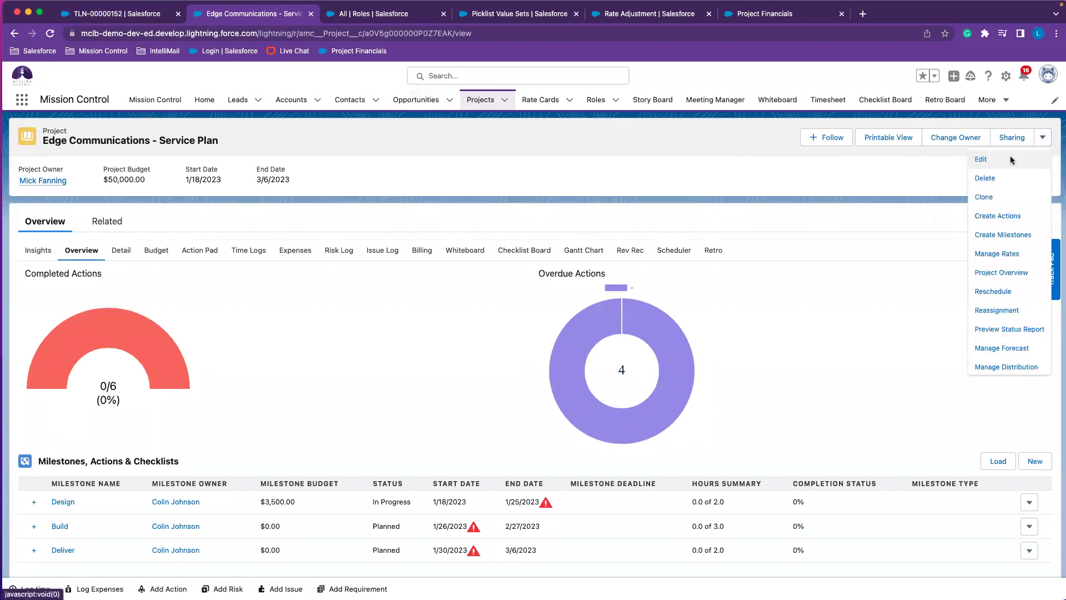
pyautogui.click(1011, 159)
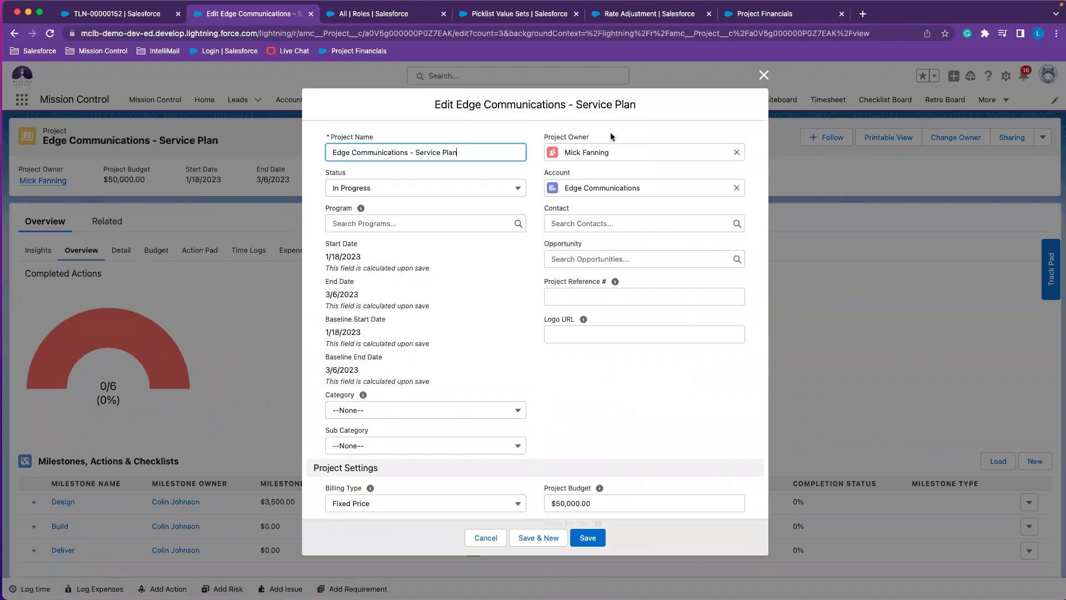
pyautogui.scroll(-5, 557, 313)
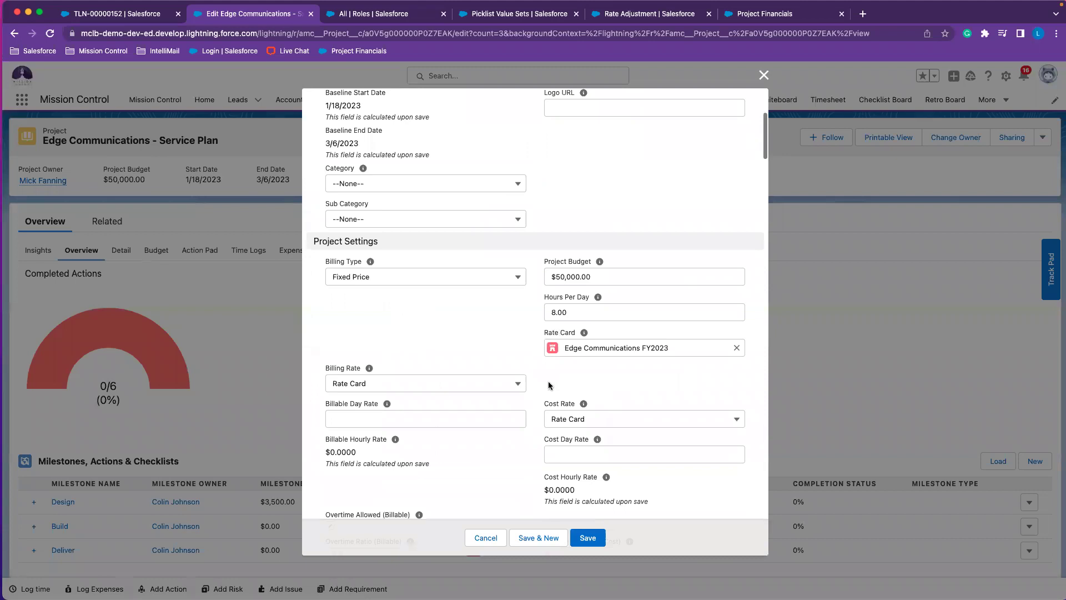
pyautogui.scroll(5, 549, 383)
pyautogui.scroll(-6, 548, 383)
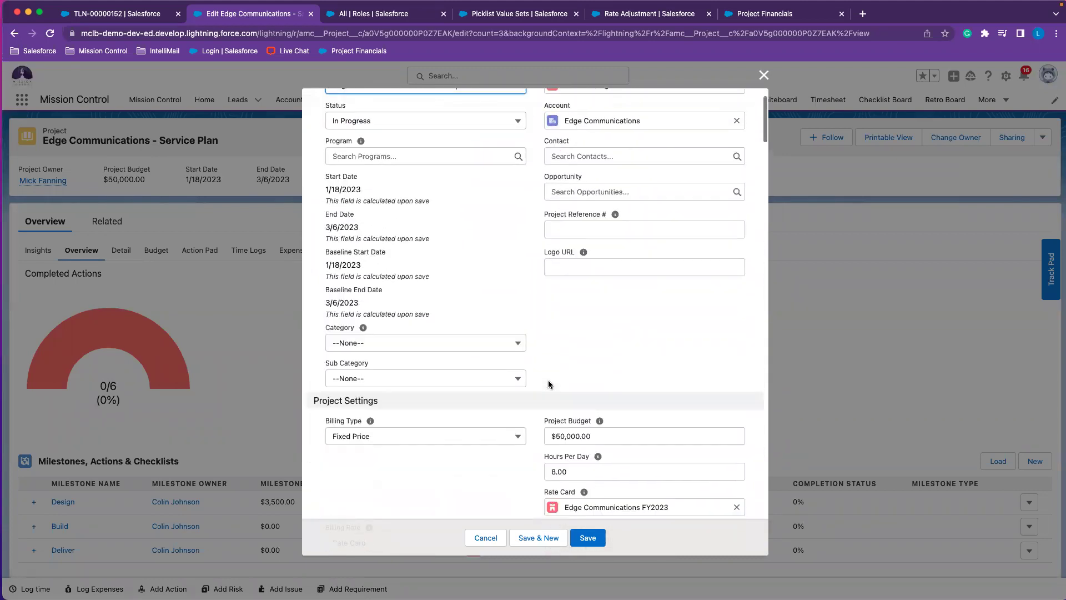
pyautogui.scroll(-7, 548, 380)
pyautogui.click(548, 252)
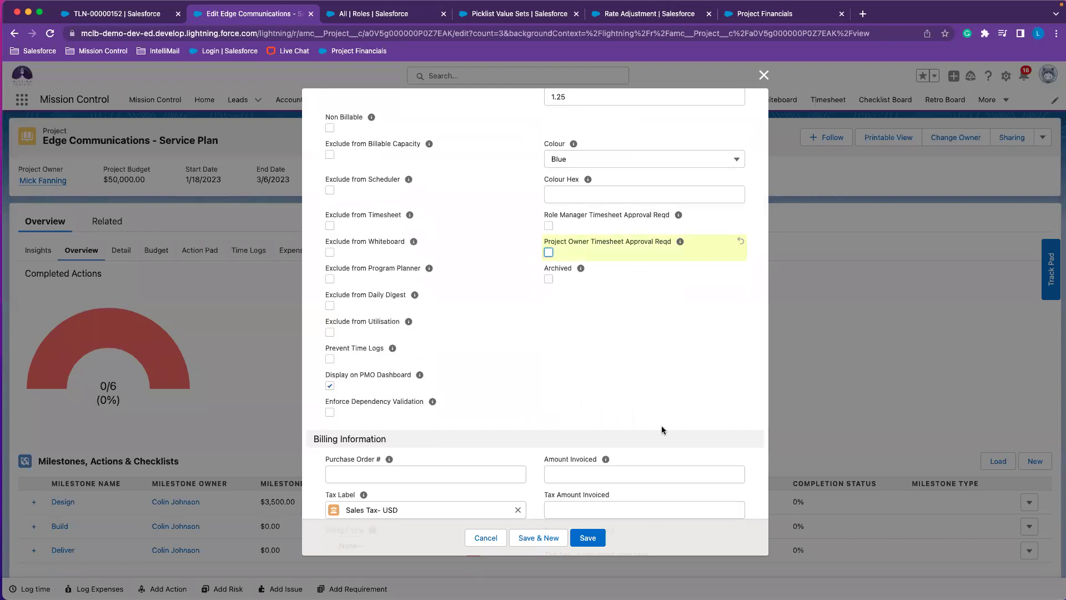
pyautogui.click(592, 537)
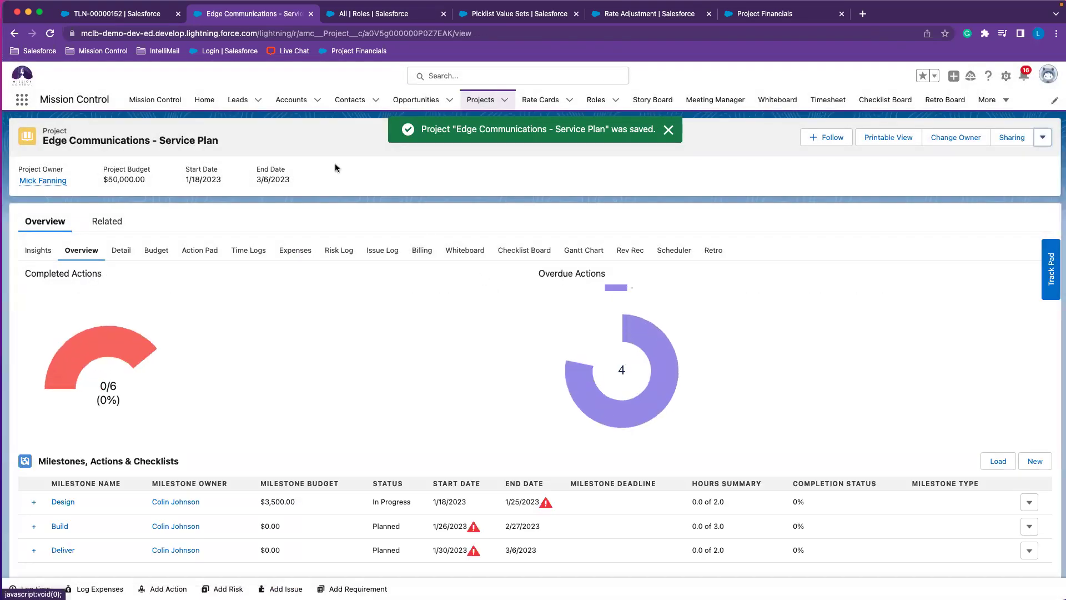
# Delete the Design UI time log still open for editing, choosing to save its unsaved changes.
pyautogui.click(102, 7)
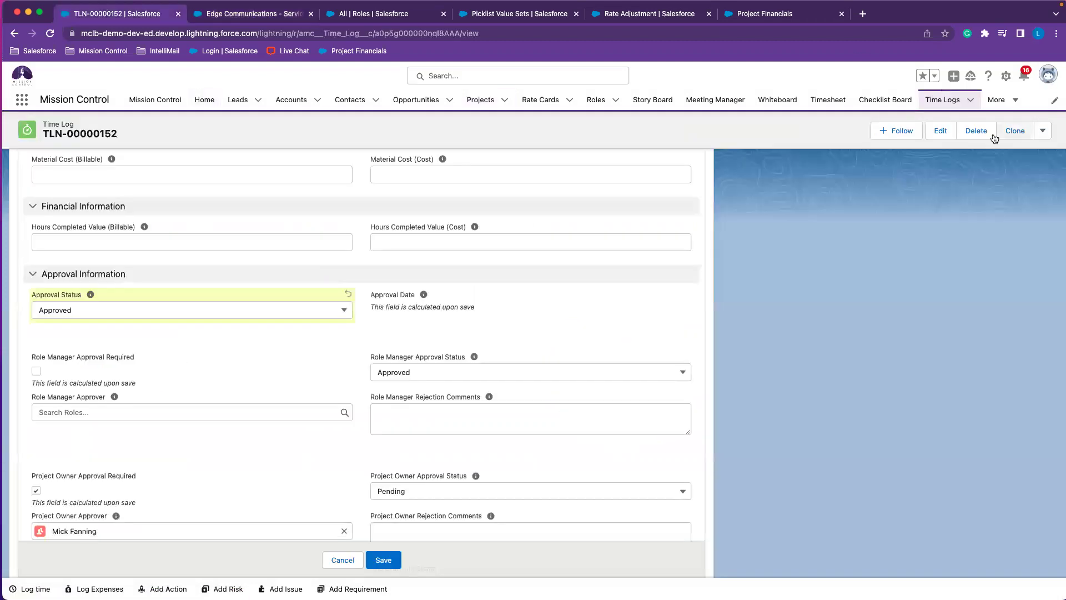
pyautogui.click(976, 131)
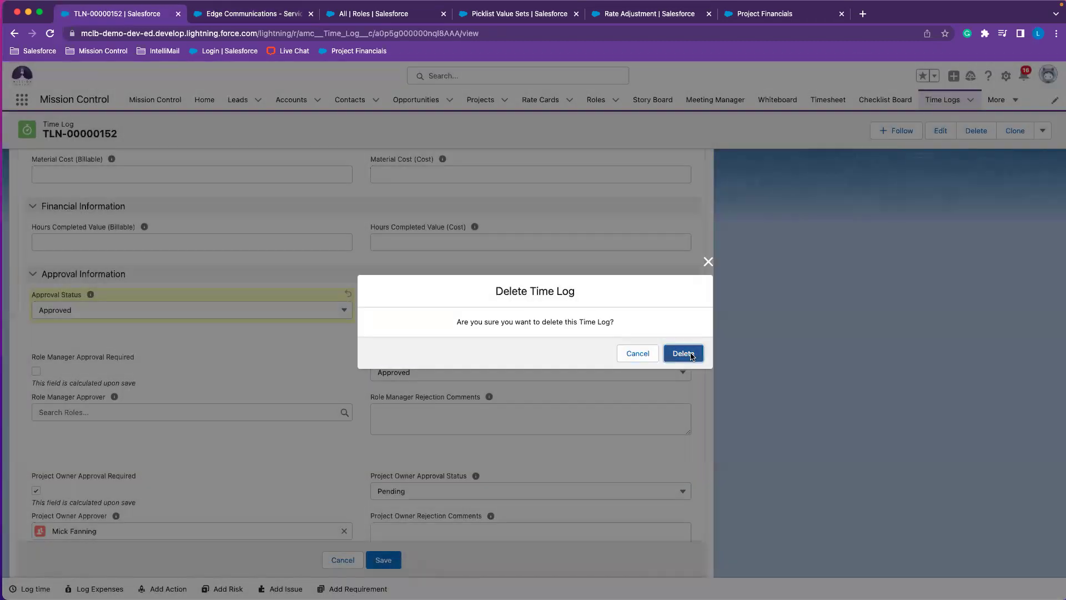
pyautogui.click(691, 357)
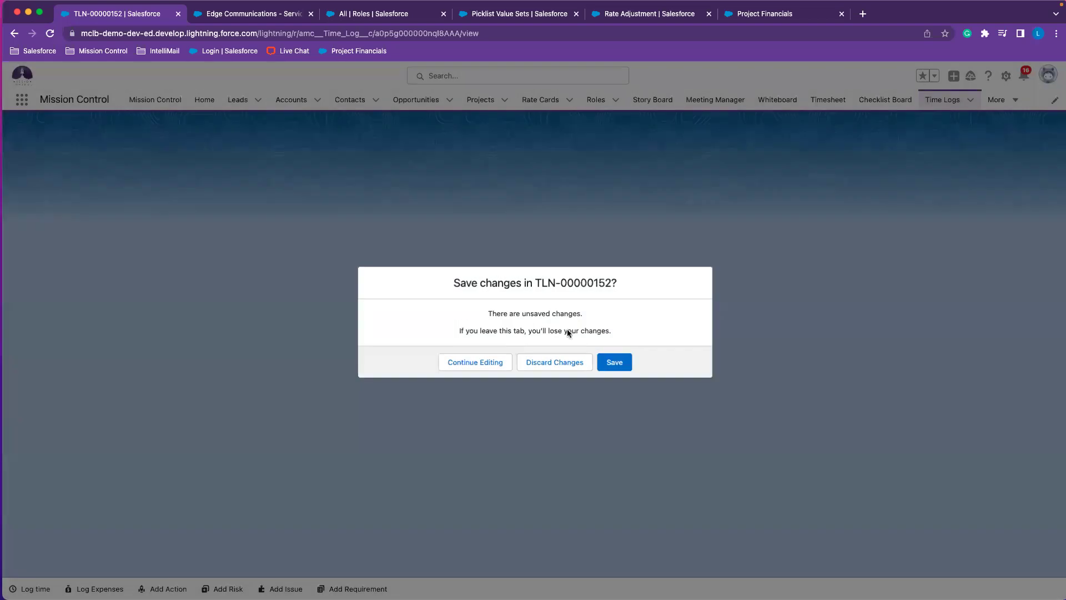
pyautogui.click(615, 365)
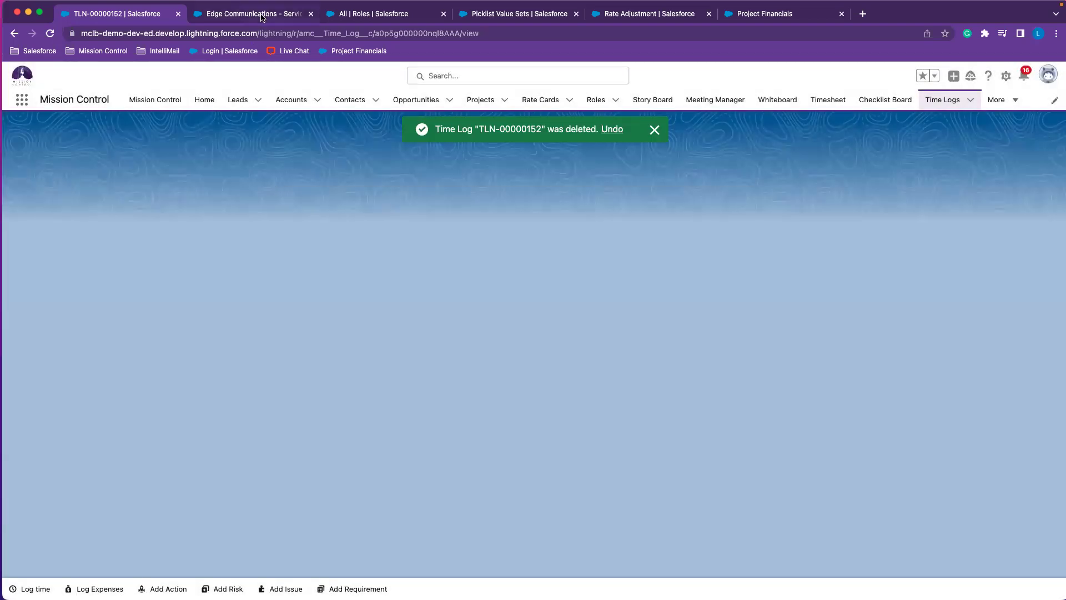
# Log 1 hour for Test User on the project's Design UI action under the Design milestone, dated Feb 22, 2023.
pyautogui.click(261, 14)
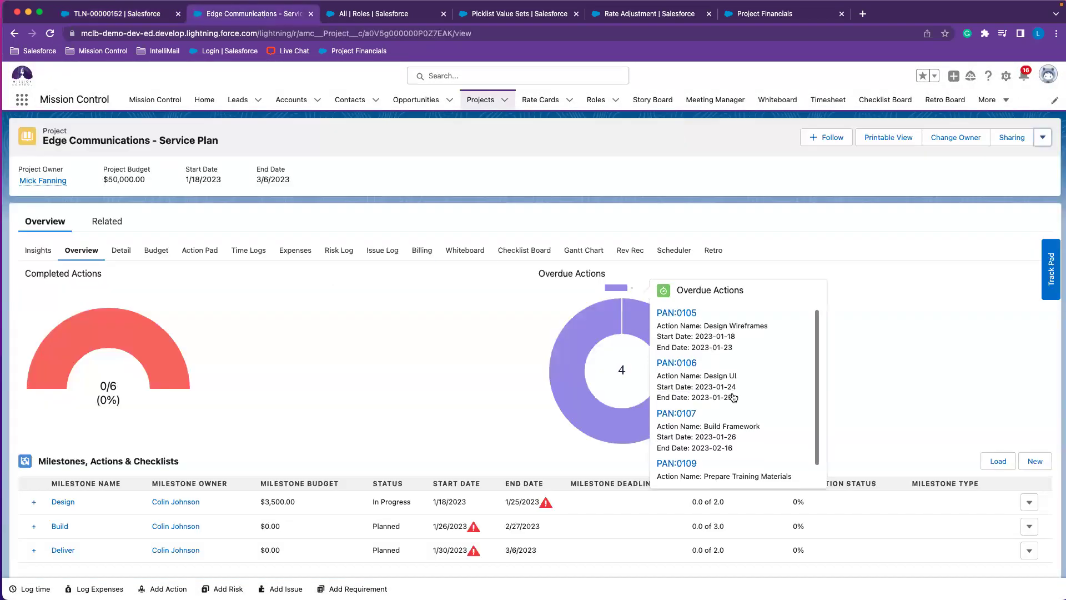
pyautogui.scroll(-5, 415, 374)
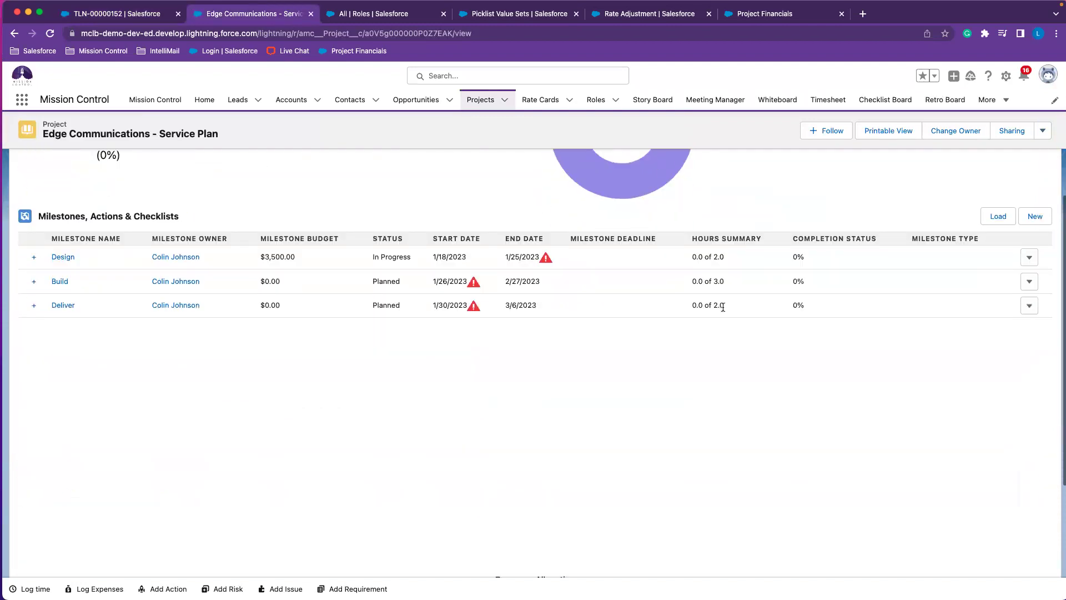
pyautogui.scroll(3, 720, 305)
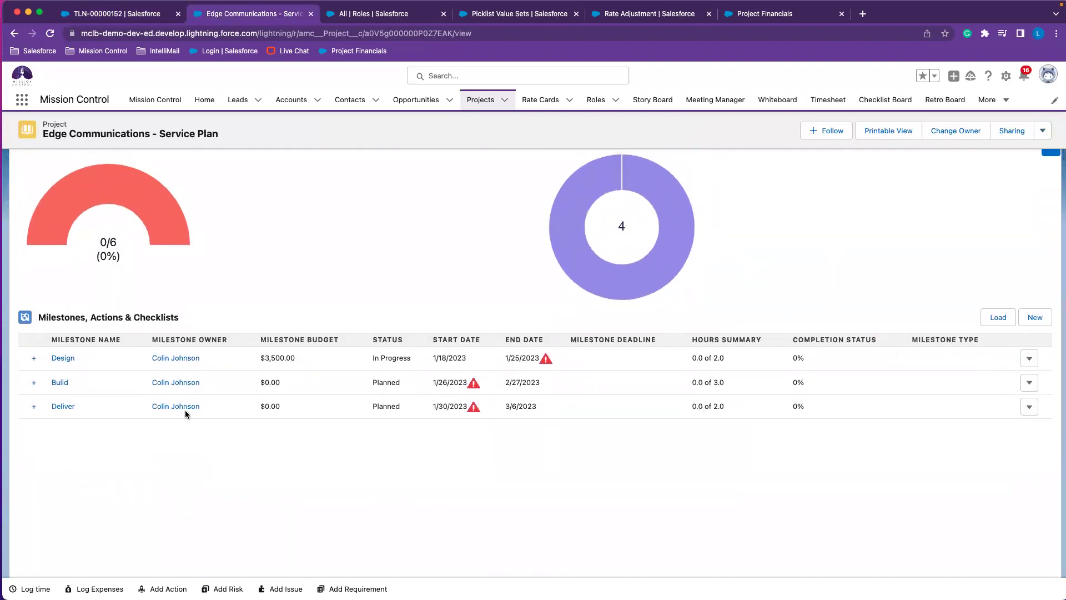
pyautogui.click(33, 382)
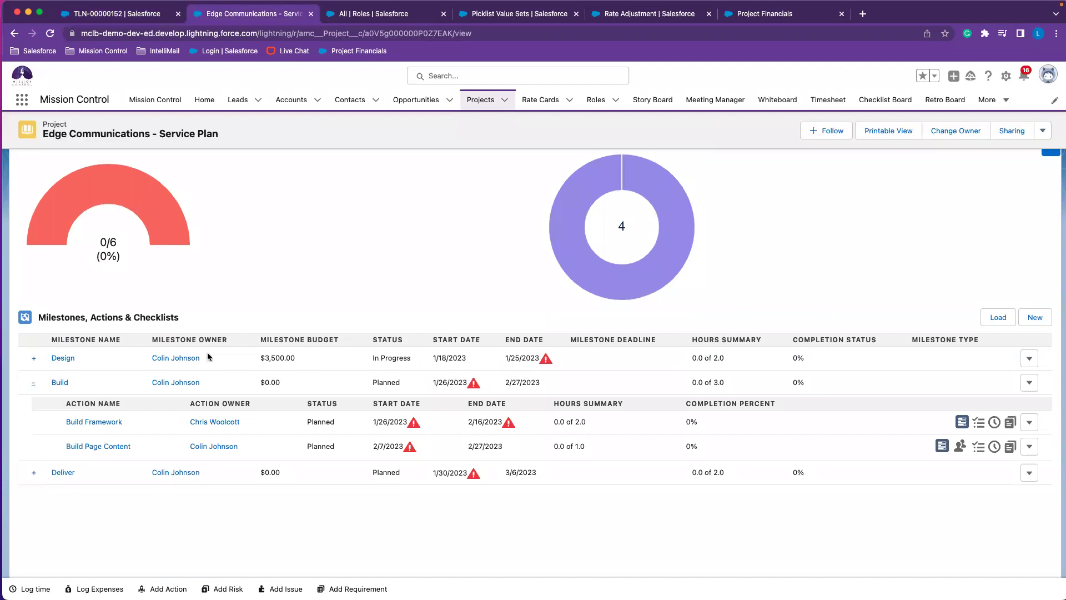
pyautogui.click(34, 358)
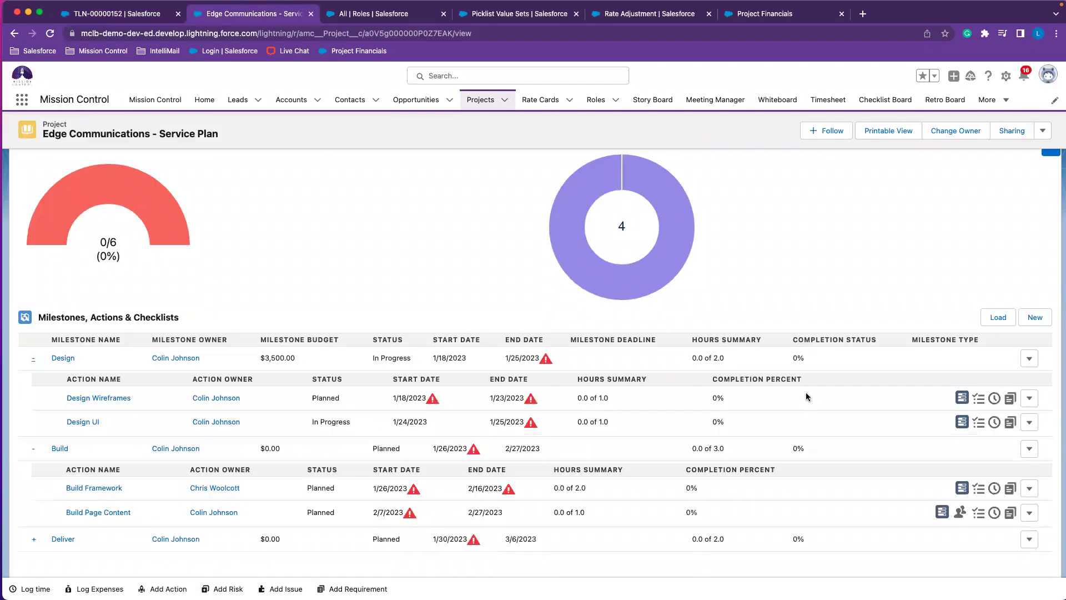
pyautogui.click(1029, 423)
pyautogui.click(30, 588)
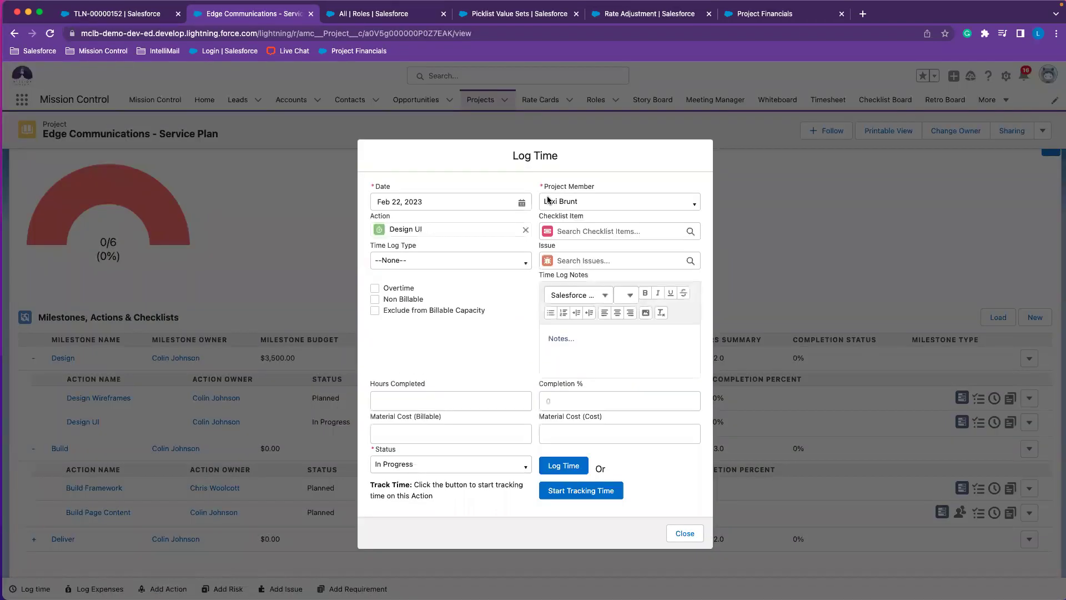
pyautogui.click(549, 203)
pyautogui.click(553, 227)
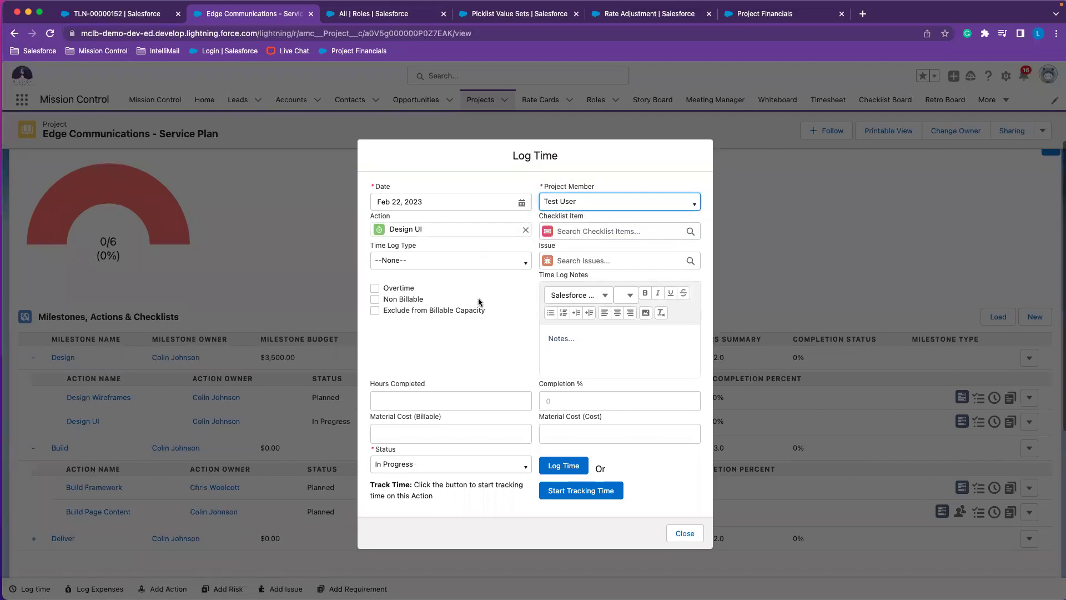
pyautogui.click(451, 395)
pyautogui.write('1')
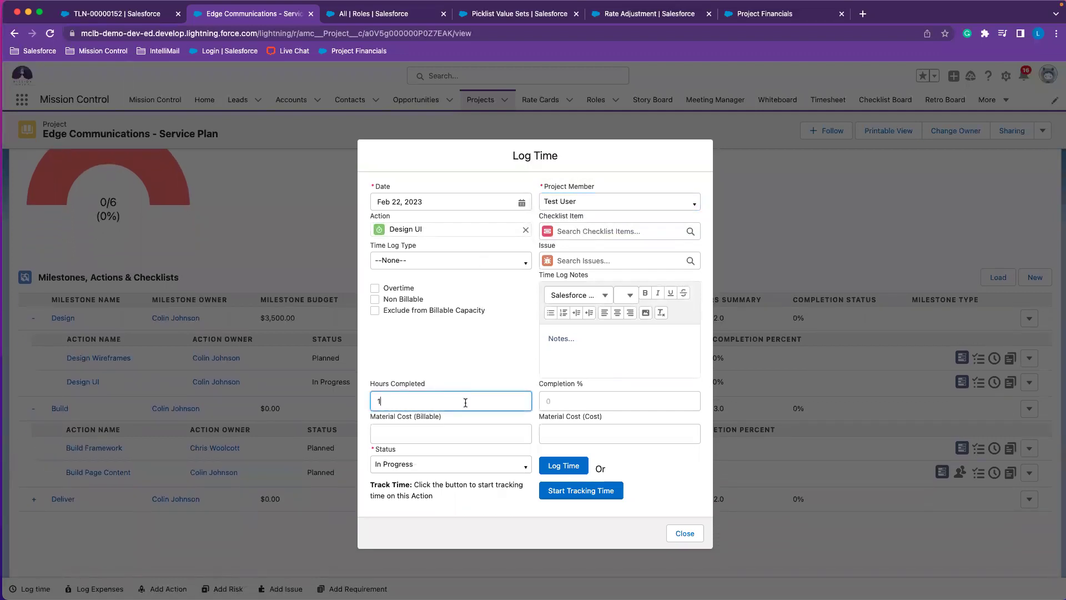
pyautogui.click(556, 467)
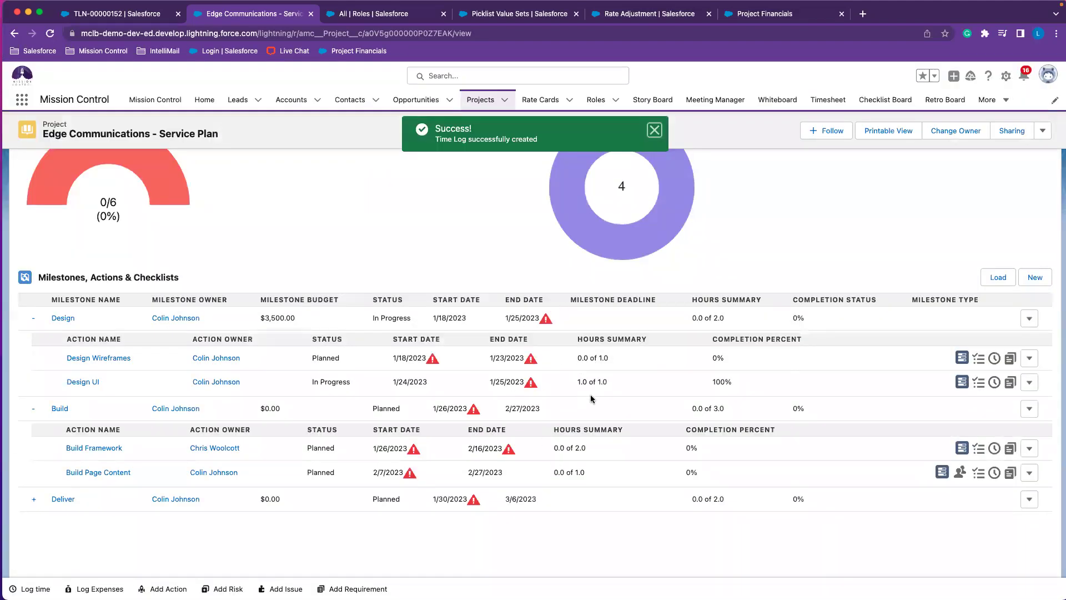
# Open the new time log related to the Design UI action and check its hours completed values and approval details.
pyautogui.click(83, 382)
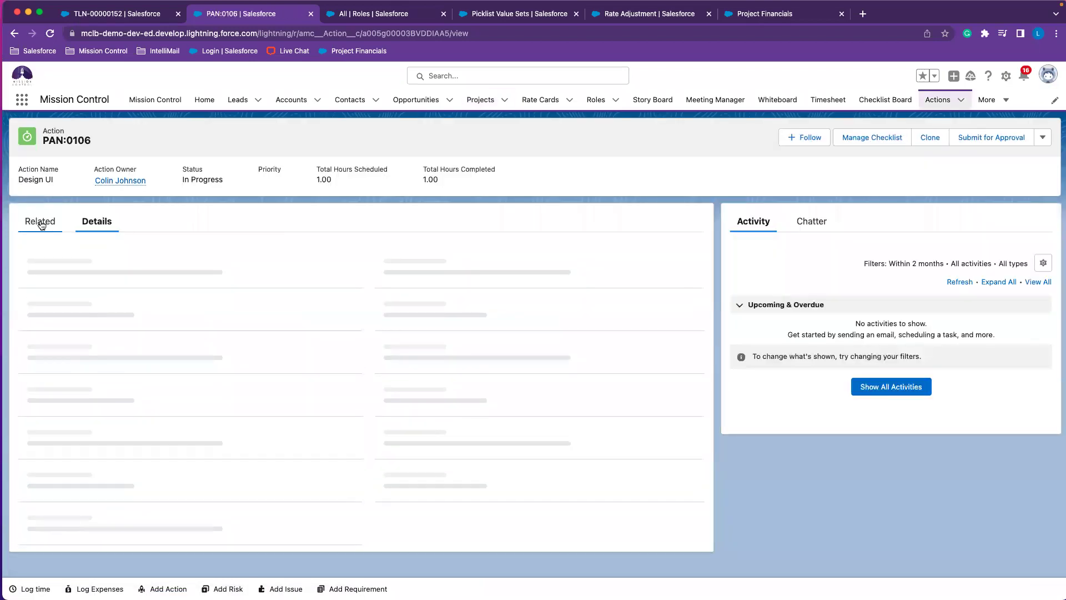
pyautogui.click(41, 222)
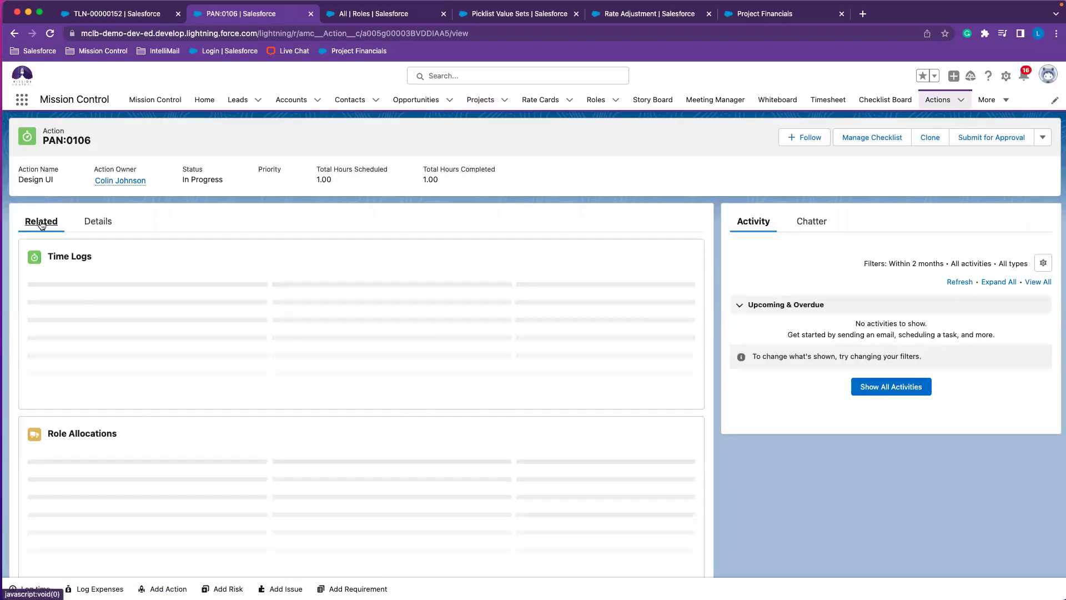
pyautogui.click(64, 302)
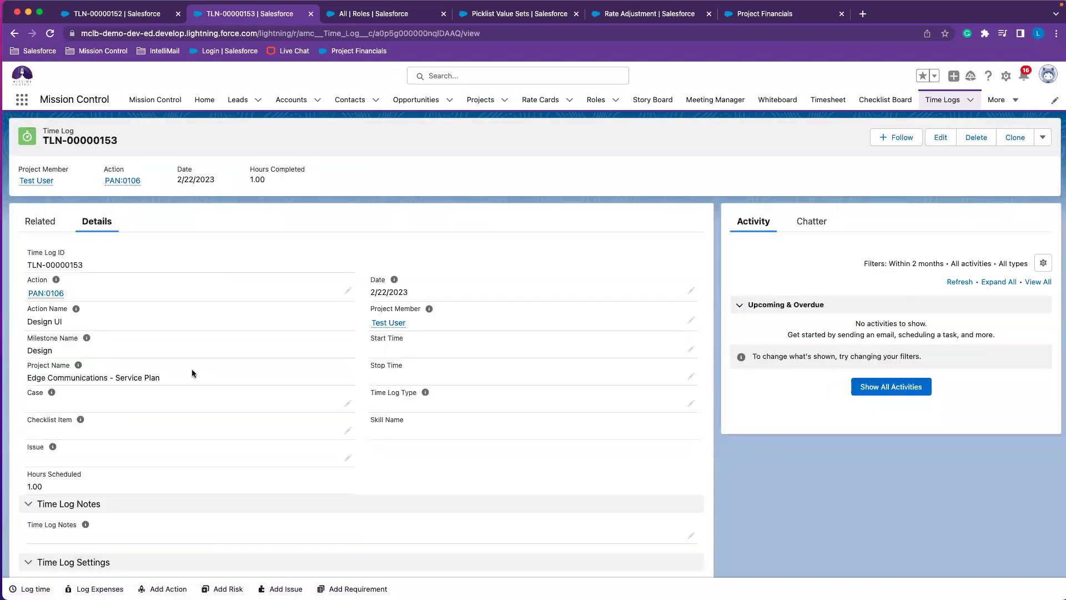
pyautogui.scroll(-5, 192, 369)
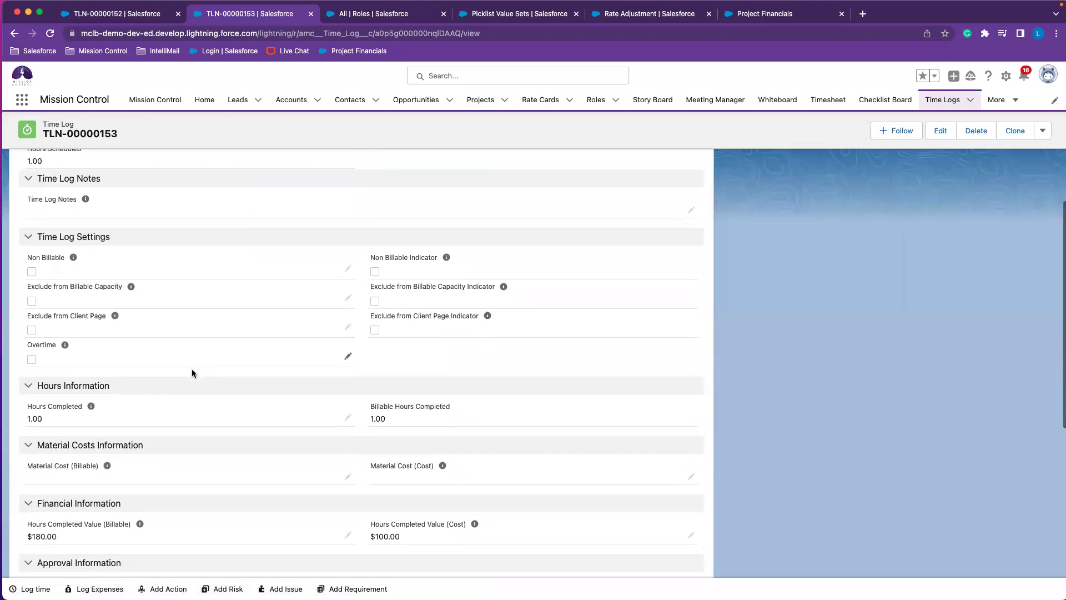
pyautogui.scroll(-1, 191, 372)
pyautogui.scroll(-3, 192, 372)
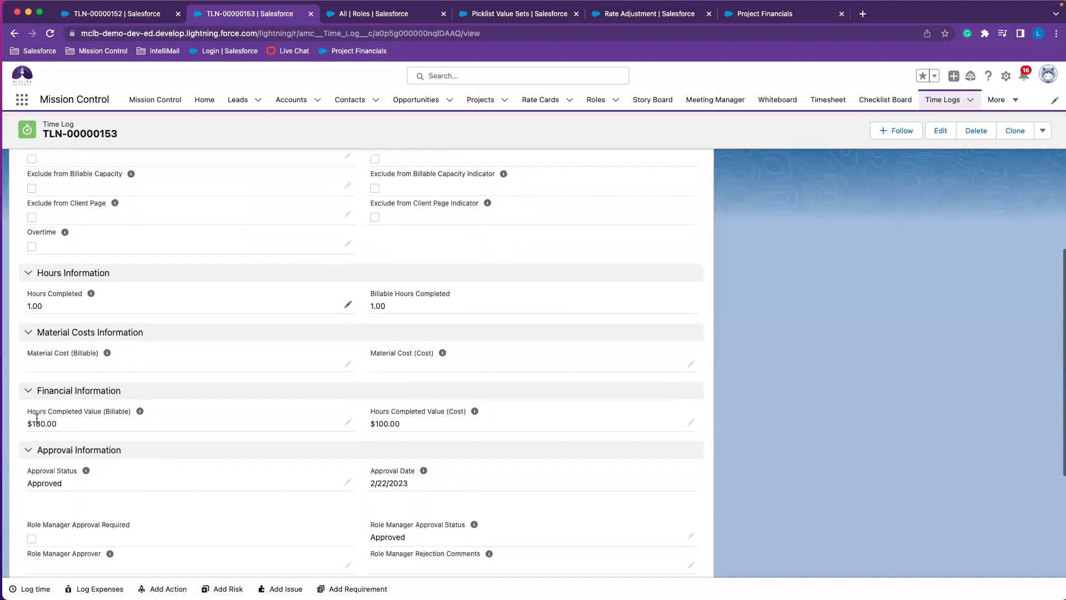
pyautogui.tripleClick(41, 421)
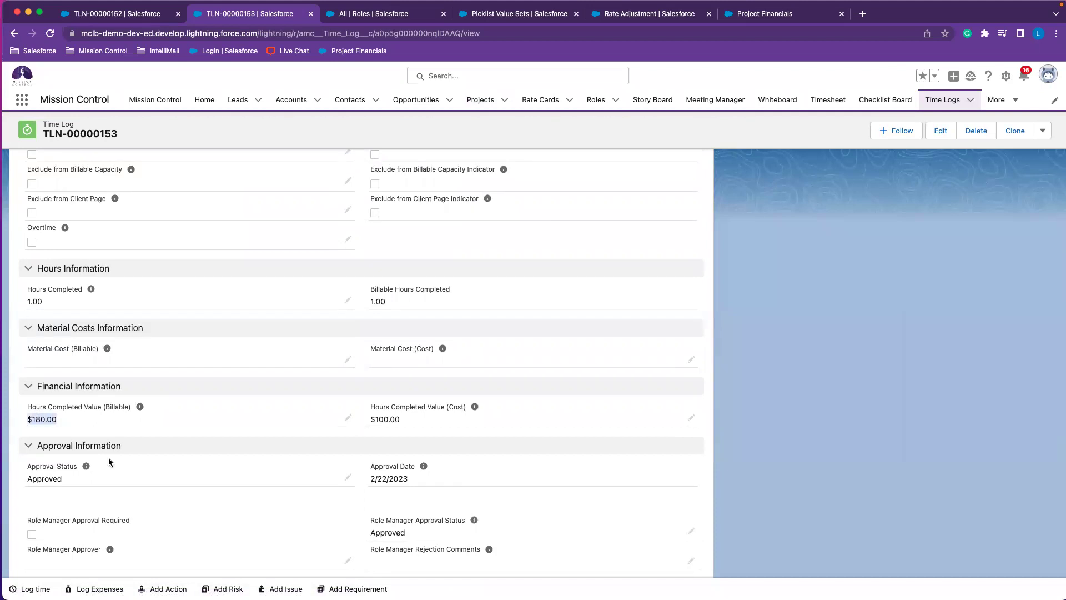
pyautogui.scroll(-2, 108, 457)
pyautogui.scroll(-1, 109, 458)
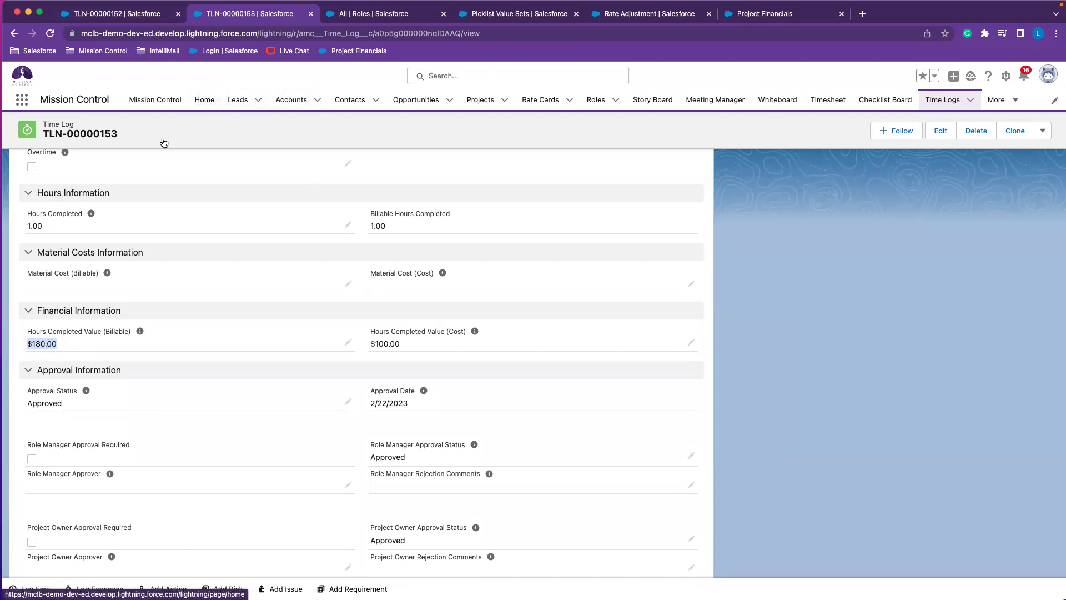
# Open the action linked to the time log and compare its scheduled and completed values under Financial Information.
pyautogui.scroll(15, 159, 140)
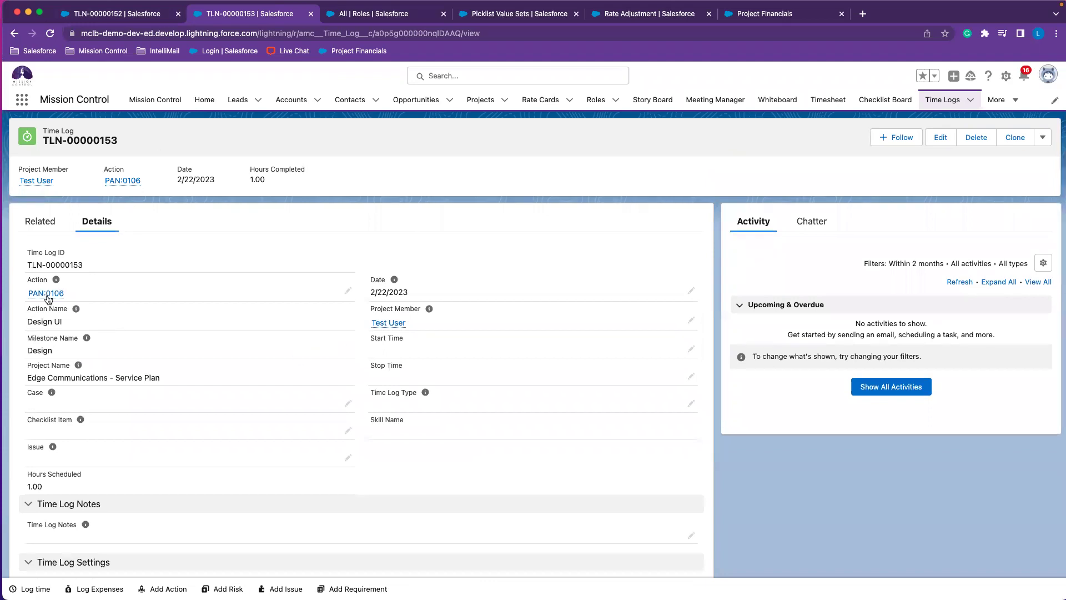
pyautogui.click(47, 295)
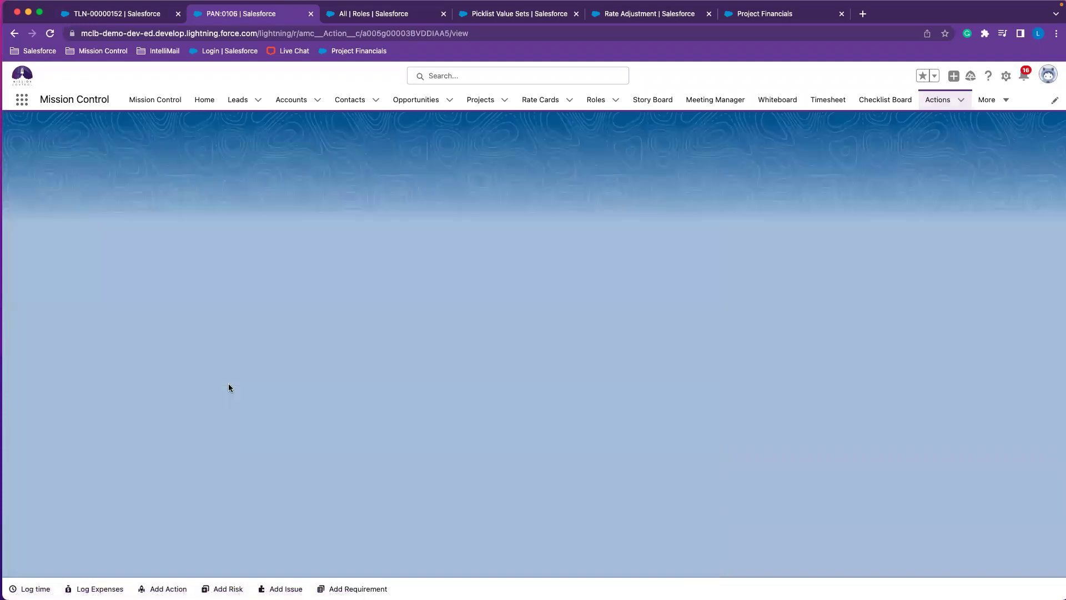
pyautogui.scroll(-4, 264, 417)
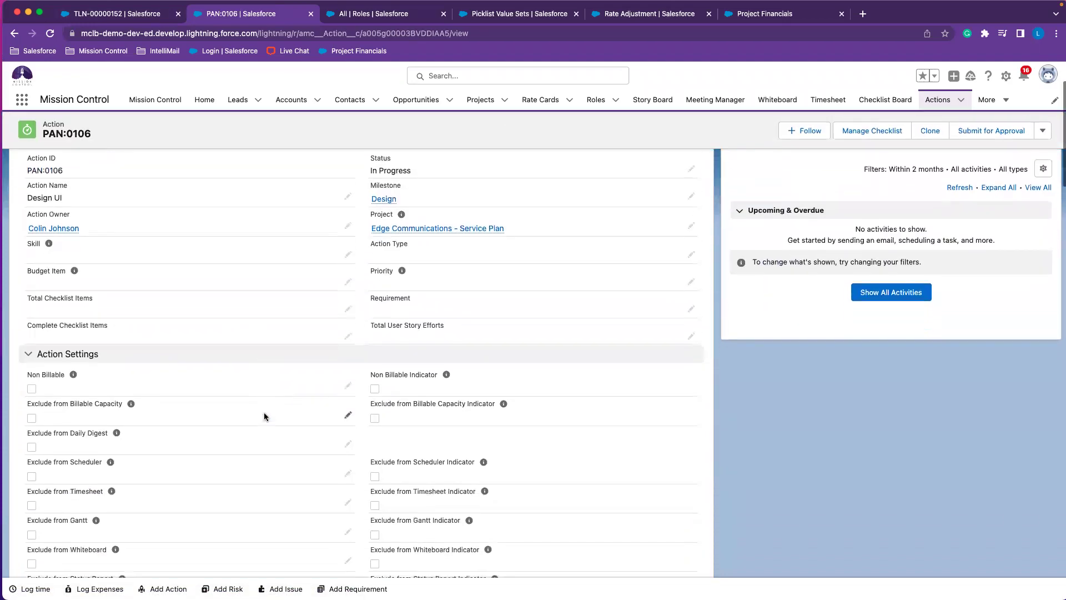
pyautogui.scroll(-1, 273, 364)
pyautogui.scroll(-15, 275, 349)
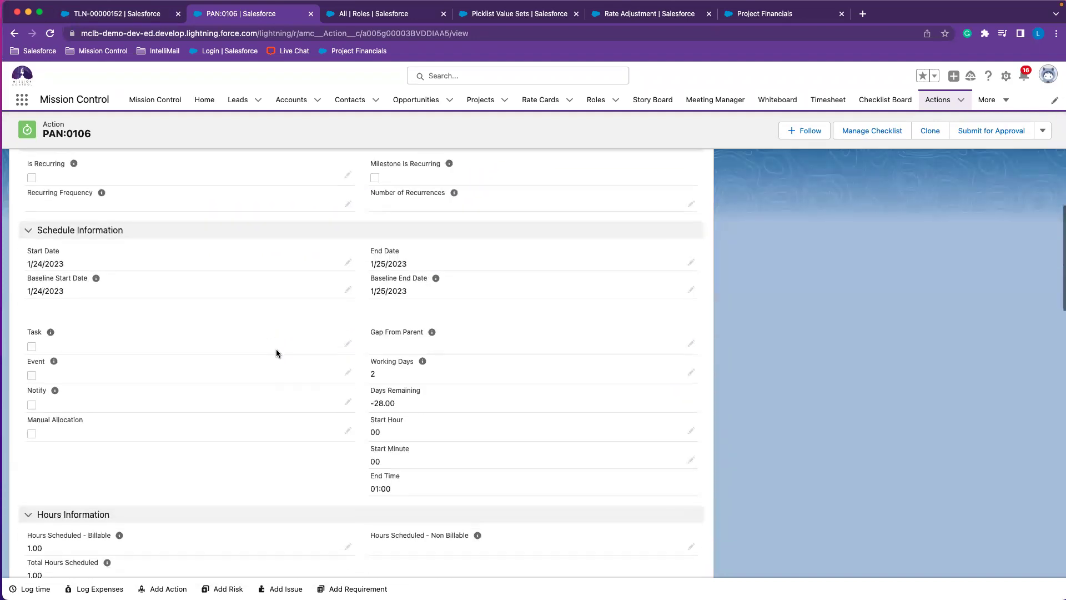
pyautogui.scroll(-6, 295, 317)
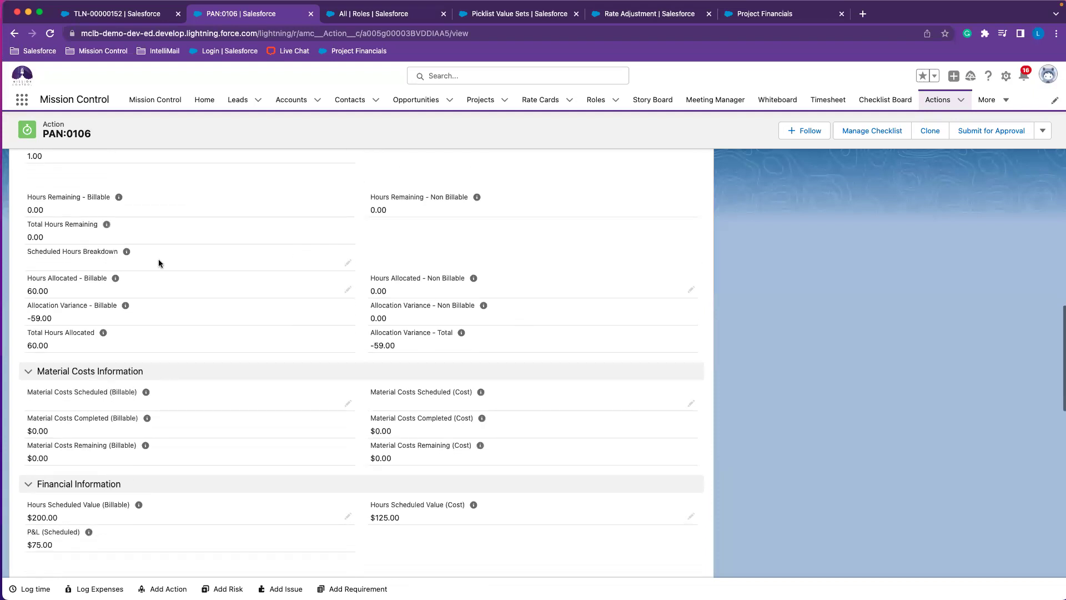
pyautogui.scroll(-5, 112, 372)
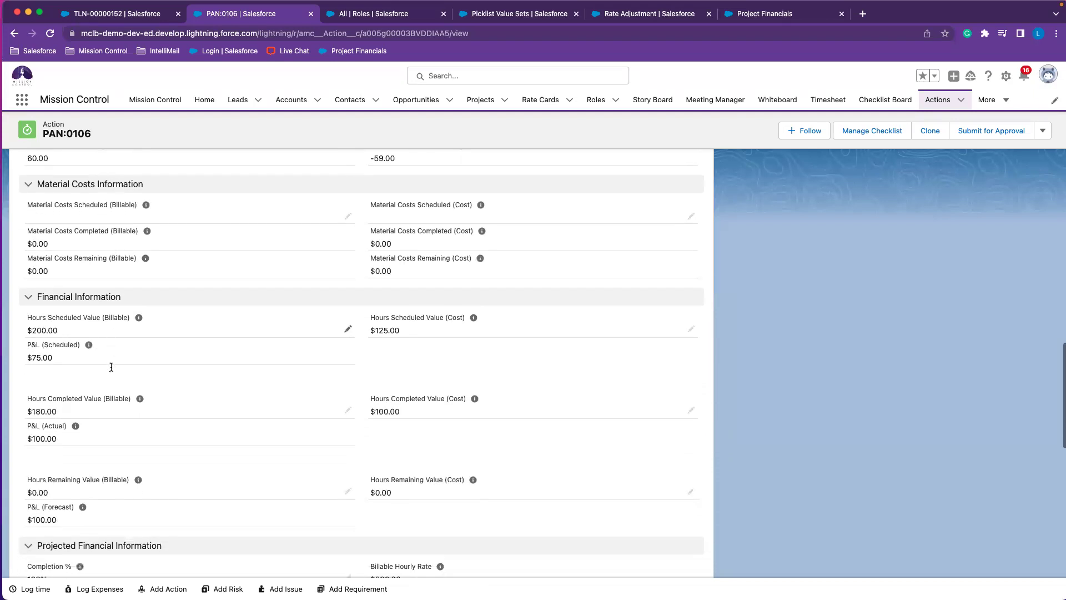
# Open the action's project, Edge Communications - Service Plan, and review the Financial Information in its details.
pyautogui.scroll(20, 117, 317)
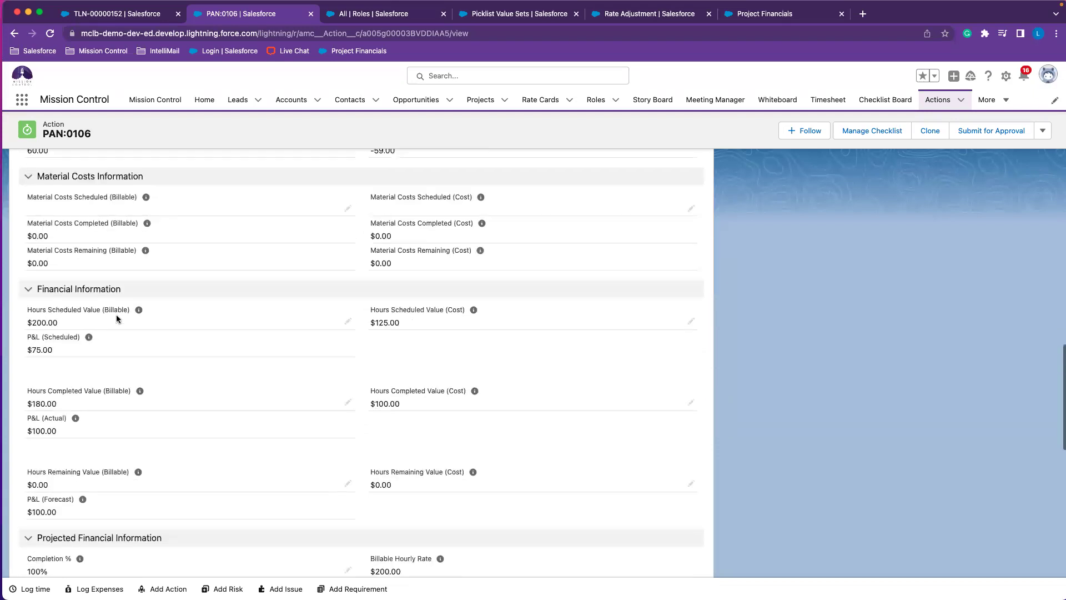
pyautogui.scroll(12, 117, 318)
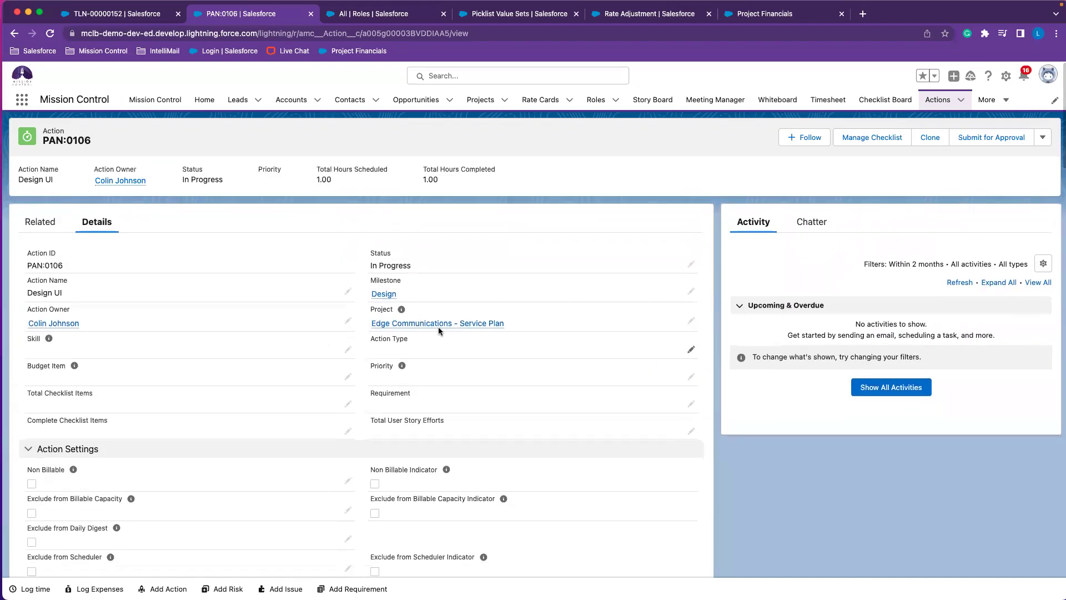
pyautogui.click(438, 324)
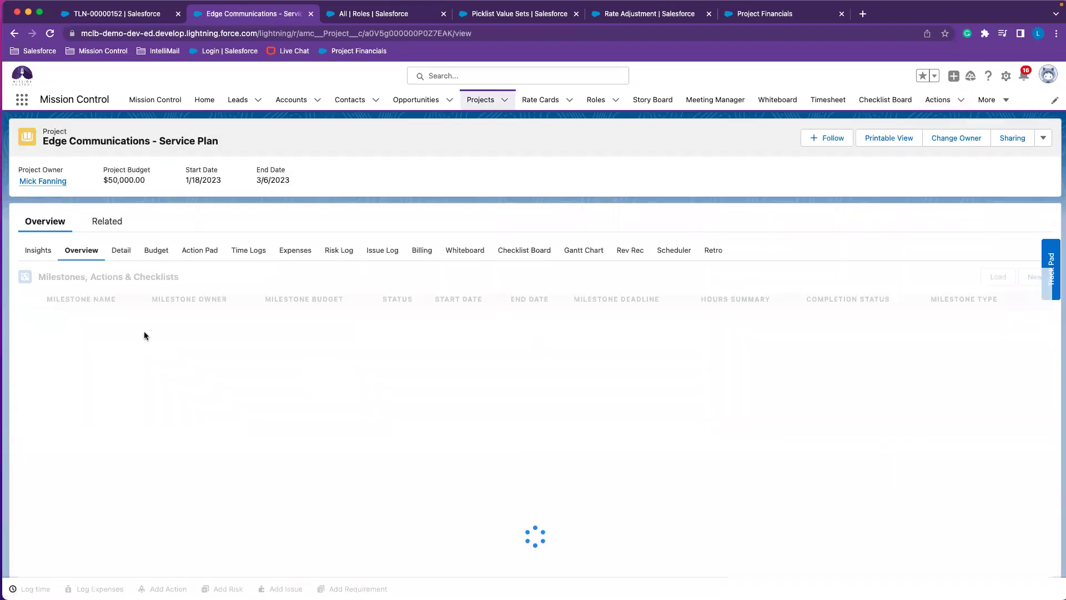
pyautogui.click(120, 250)
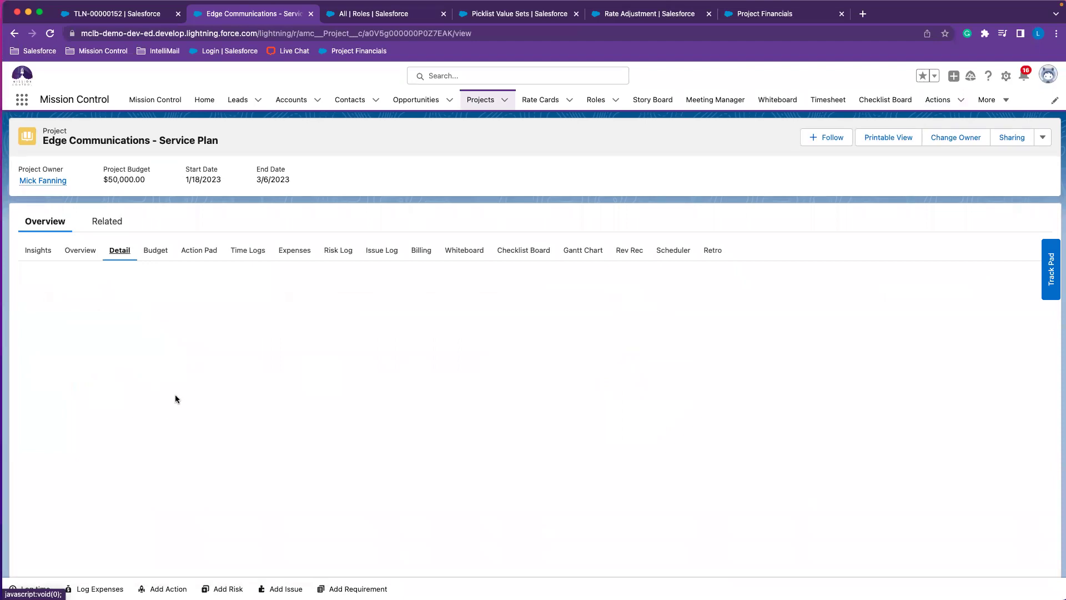
pyautogui.scroll(-15, 555, 429)
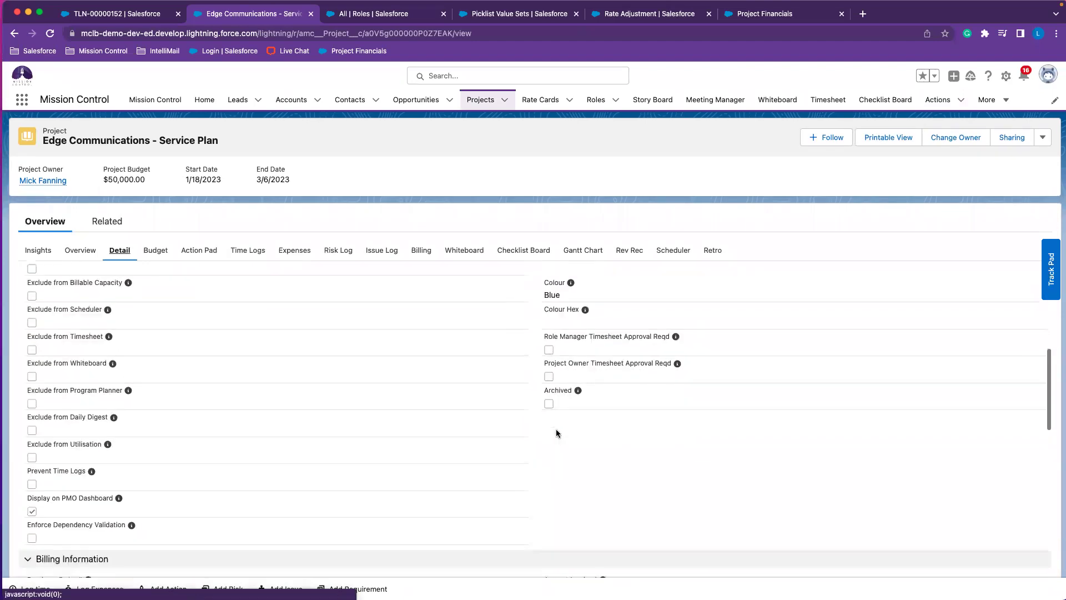
pyautogui.scroll(-12, 557, 433)
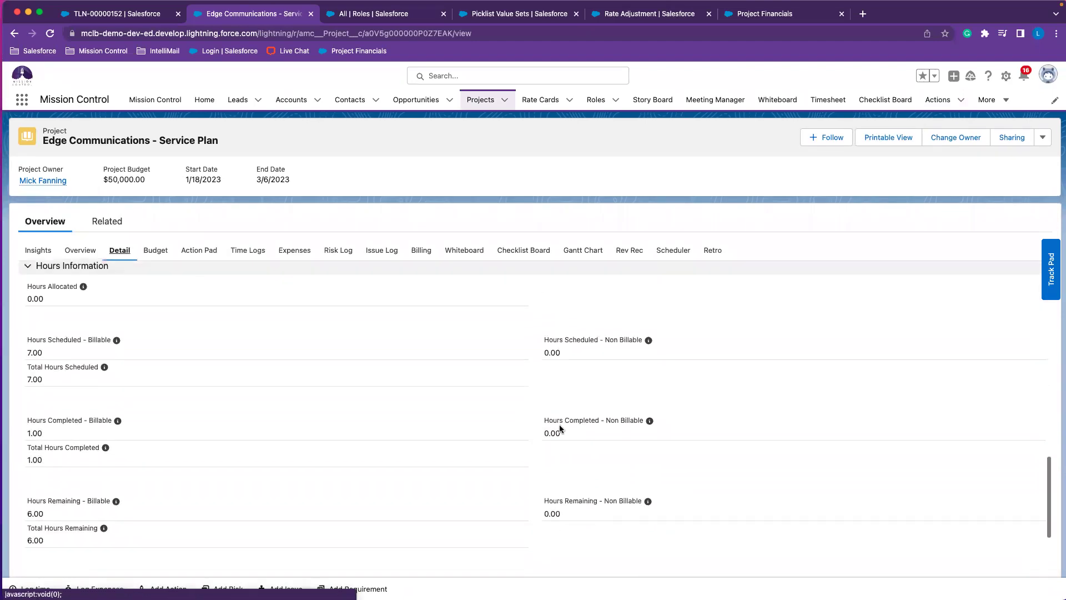
pyautogui.scroll(-2, 559, 425)
pyautogui.scroll(-15, 560, 426)
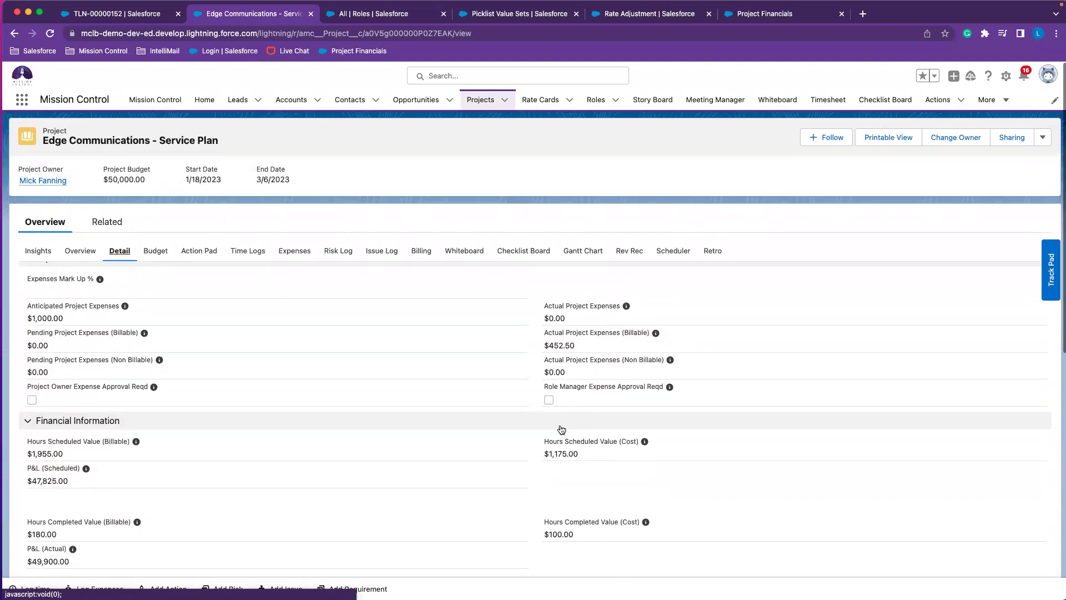
pyautogui.scroll(-3, 560, 426)
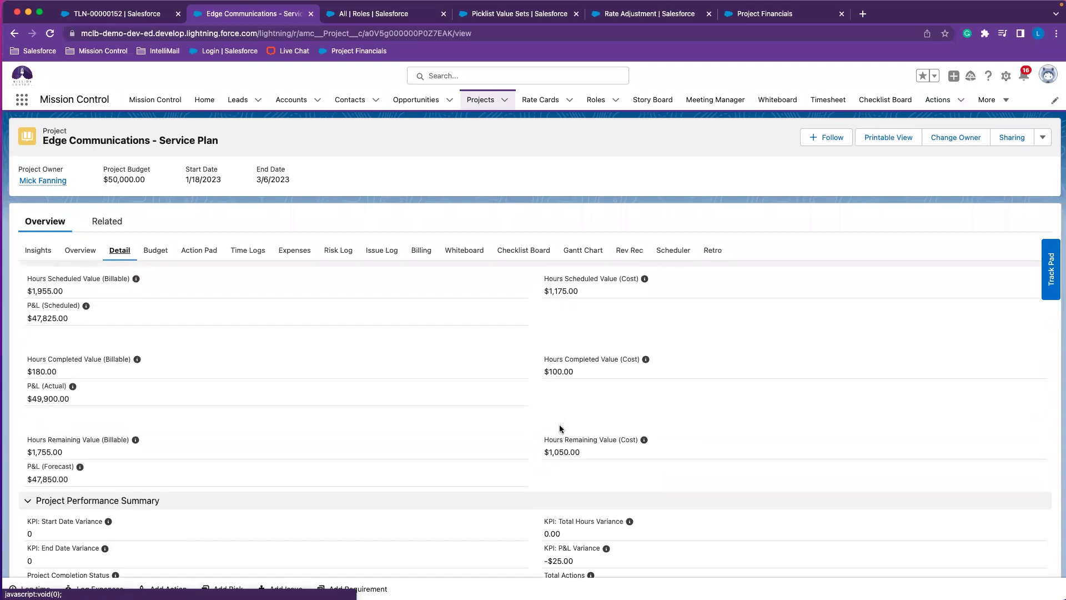
pyautogui.scroll(1, 558, 424)
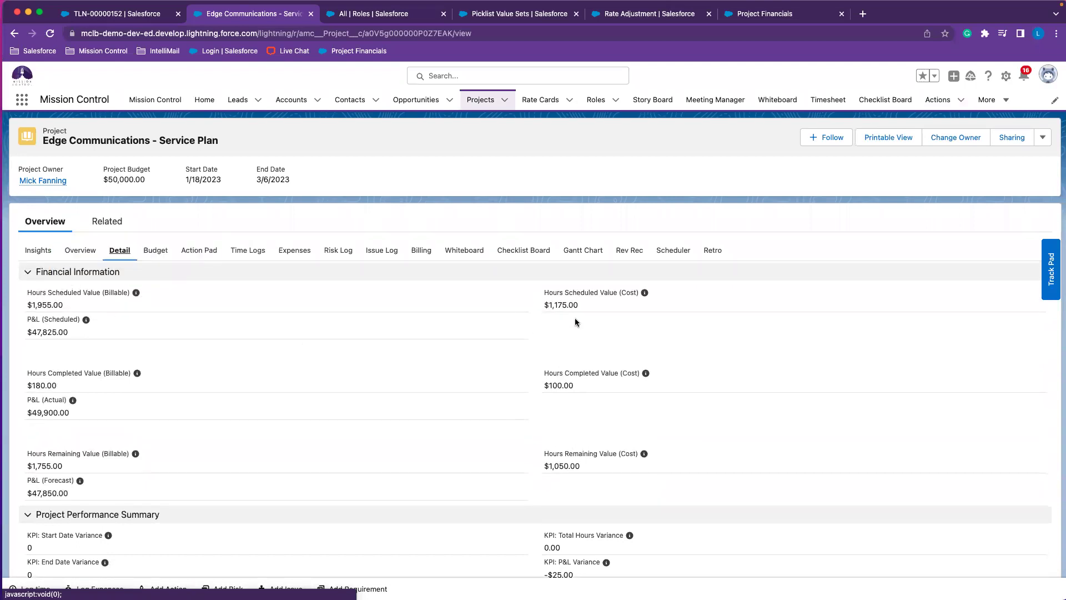
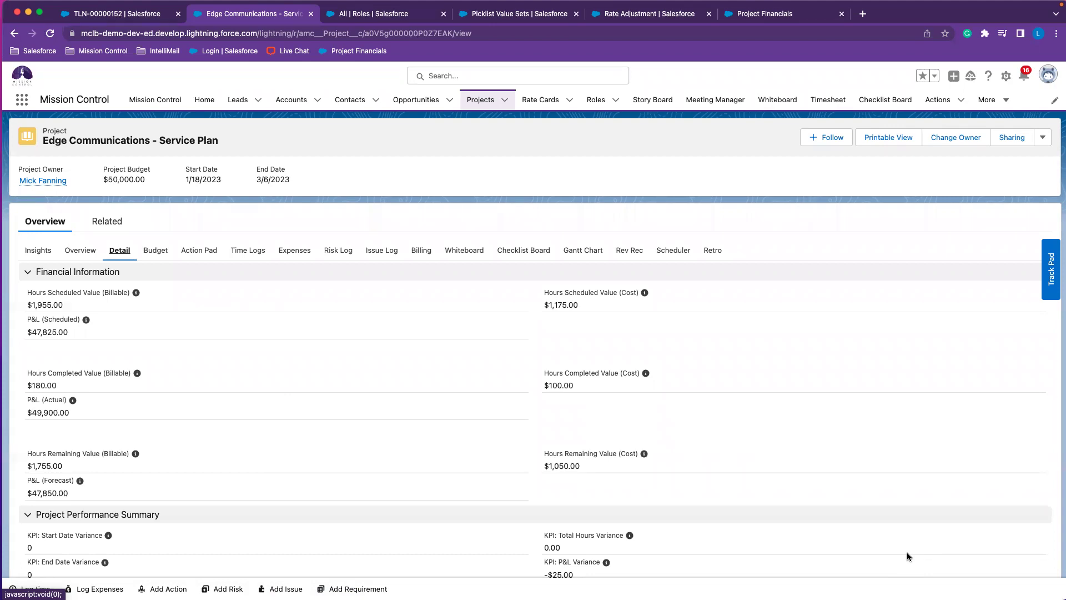
# Leave the time log for the rate cards, reload the page to drop its unsaved changes, and view Edge Communications FY2023's related entries.
pyautogui.click(136, 15)
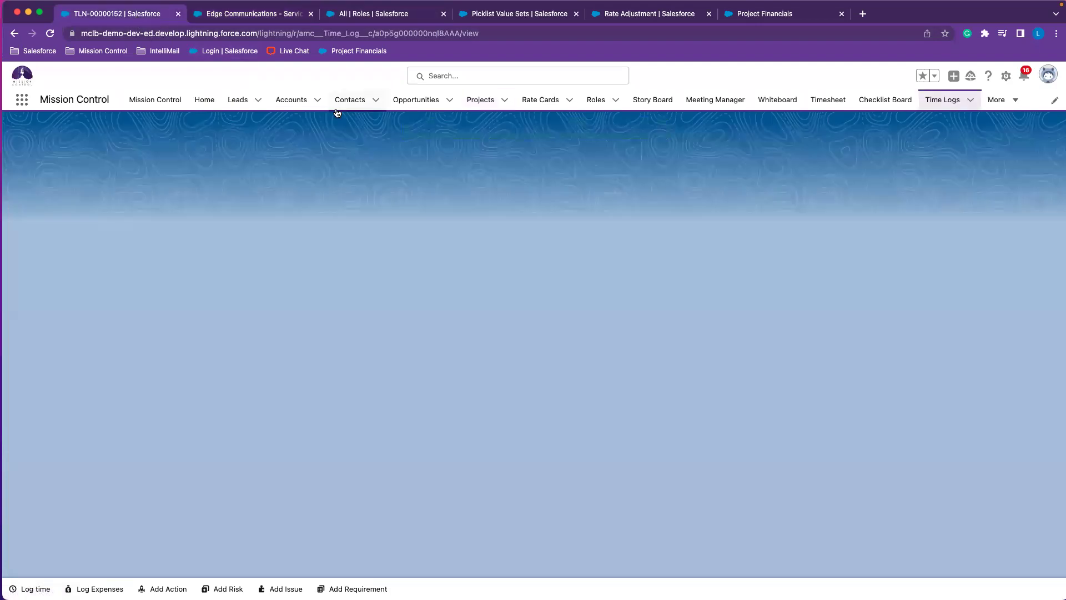
pyautogui.click(542, 100)
pyautogui.click(539, 362)
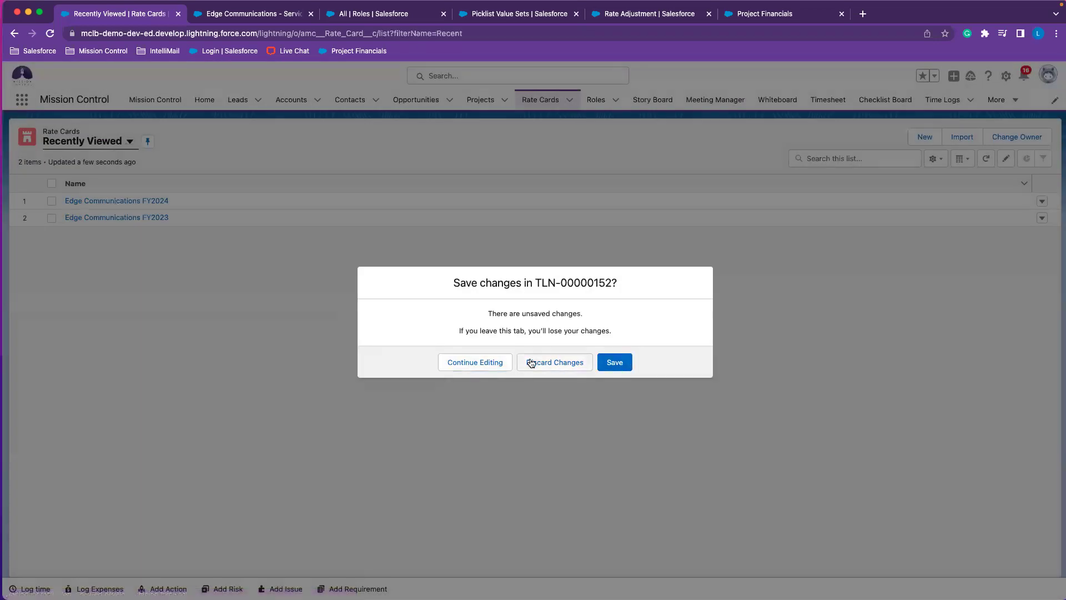
pyautogui.click(615, 364)
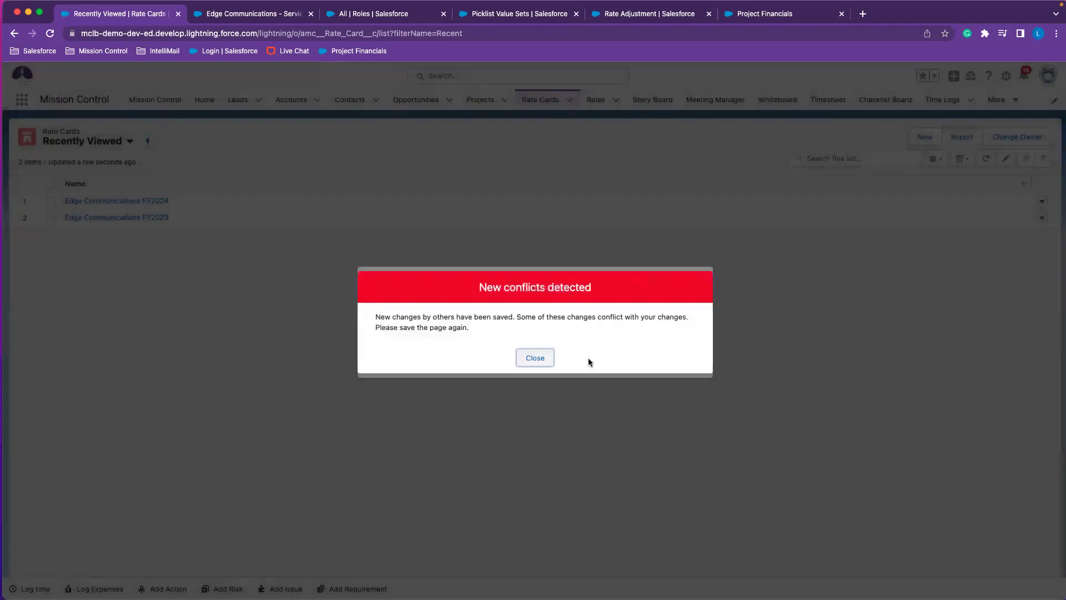
pyautogui.click(534, 360)
pyautogui.click(48, 33)
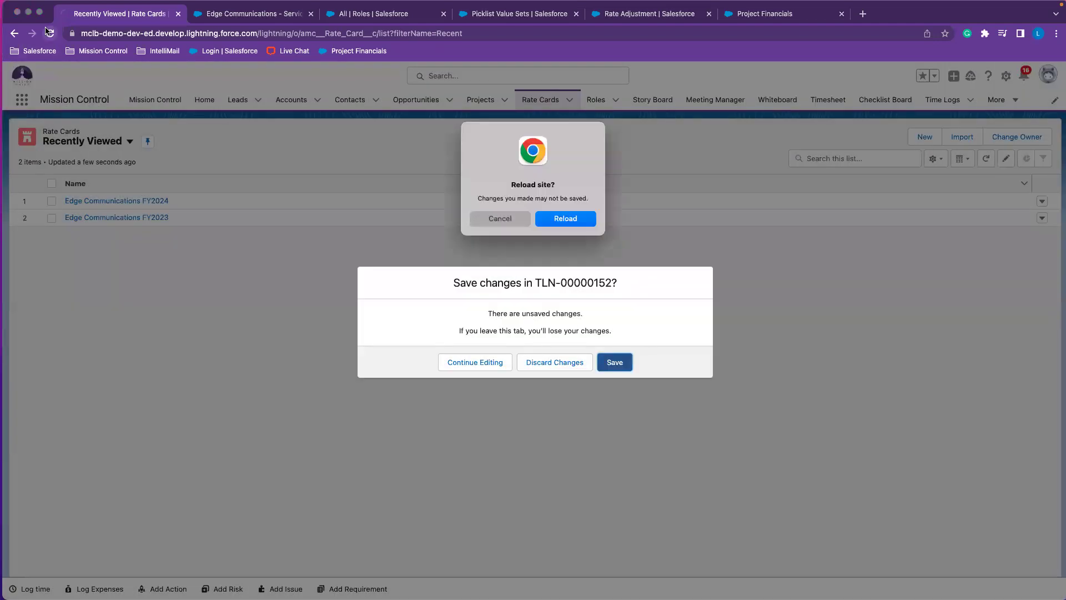
pyautogui.click(548, 218)
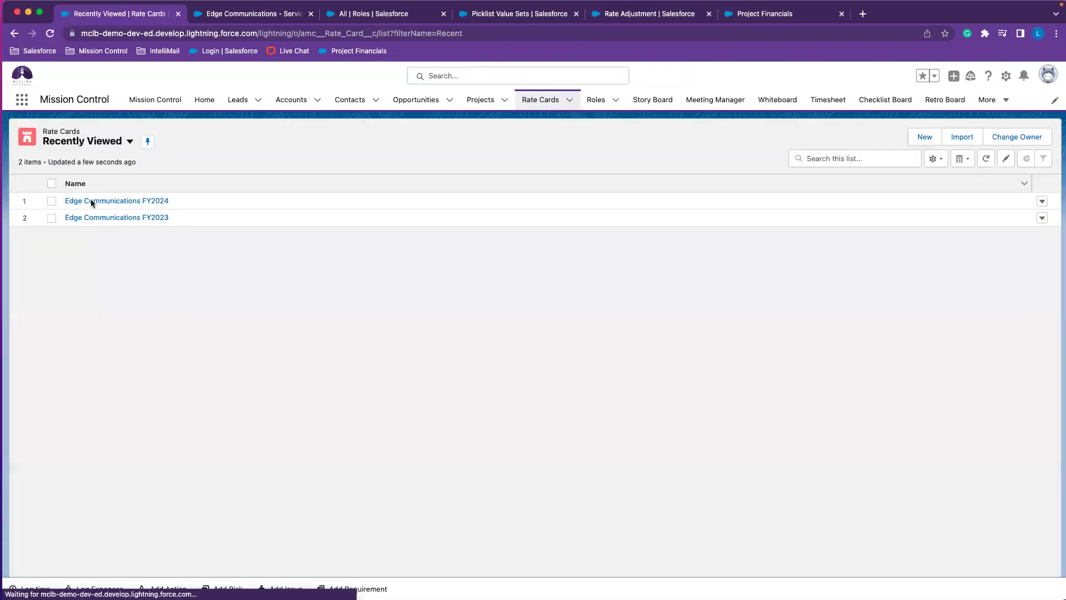
pyautogui.click(88, 217)
pyautogui.click(41, 182)
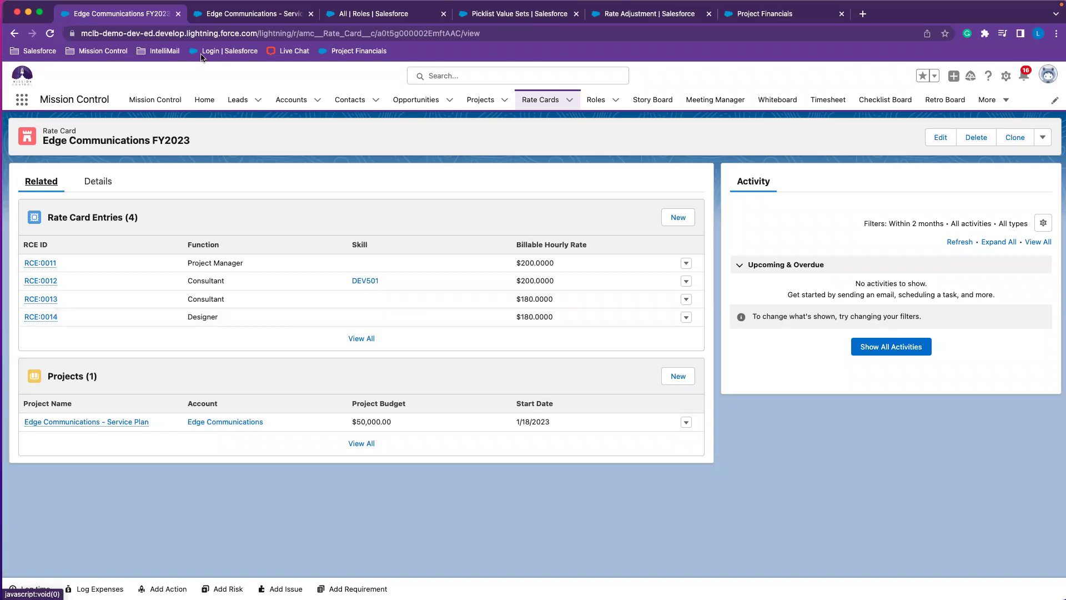
# Return to the Service Plan project, open its Edge Communications account, and review the rate cards related to it.
pyautogui.click(233, 19)
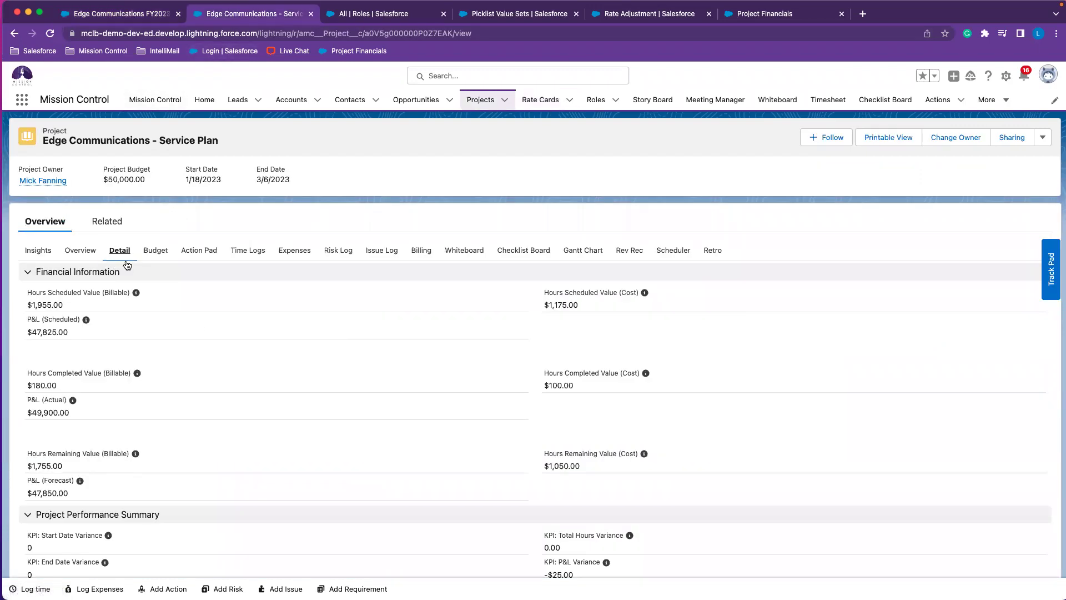
pyautogui.scroll(10, 198, 323)
pyautogui.scroll(4, 604, 324)
pyautogui.click(566, 324)
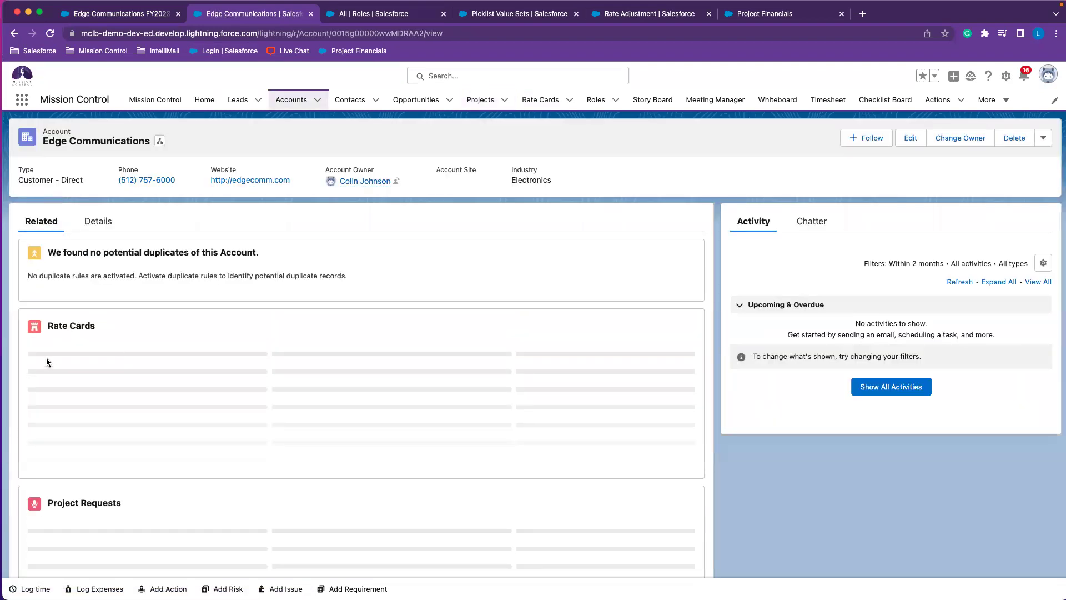
pyautogui.scroll(-2, 64, 322)
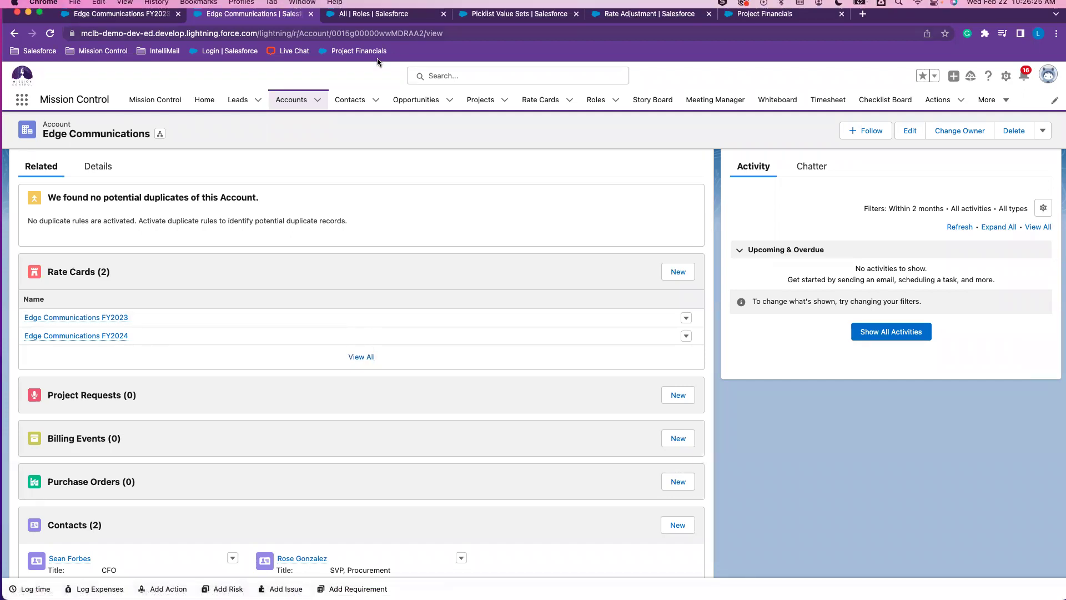
# Compare the functions in the roles list with the entries of the Edge Communications FY2023 rate card.
pyautogui.click(360, 14)
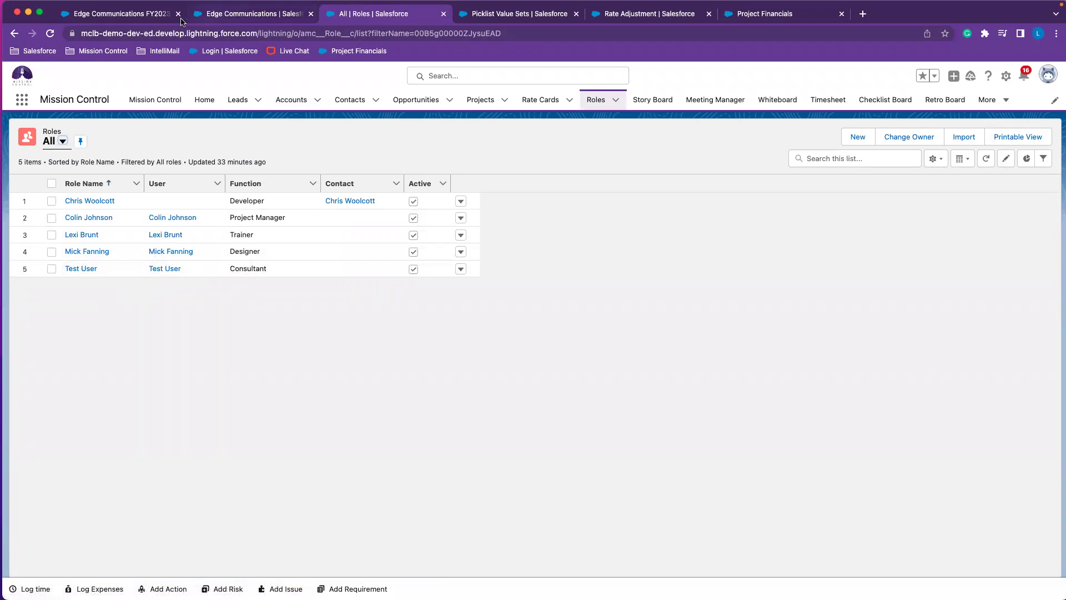
pyautogui.click(146, 14)
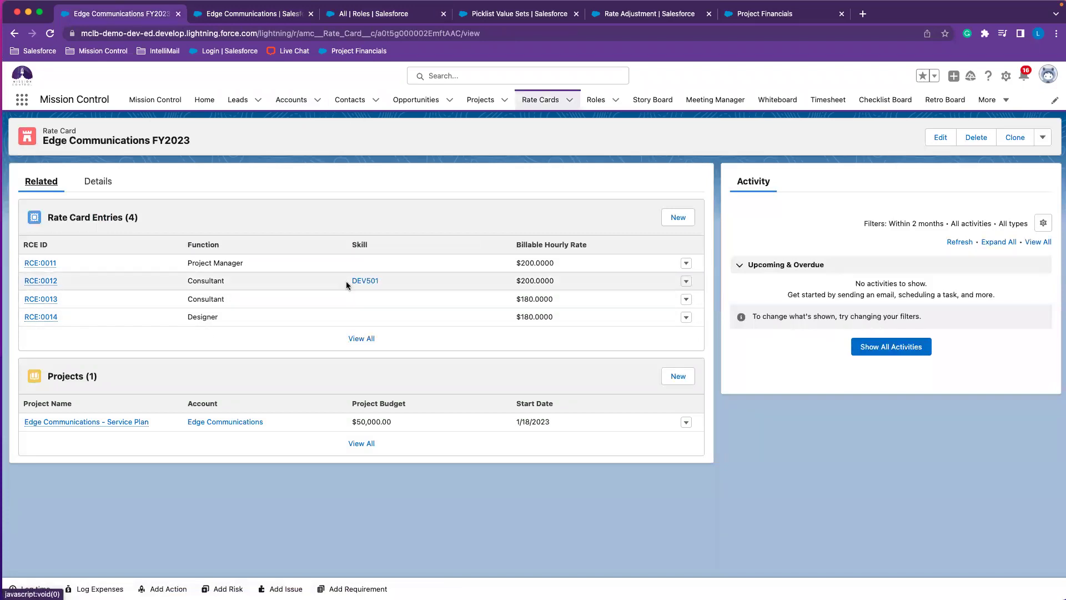
# Open the Edge Communications - Service Plan project, look through its Create Actions grid columns, and return to the project.
pyautogui.click(253, 14)
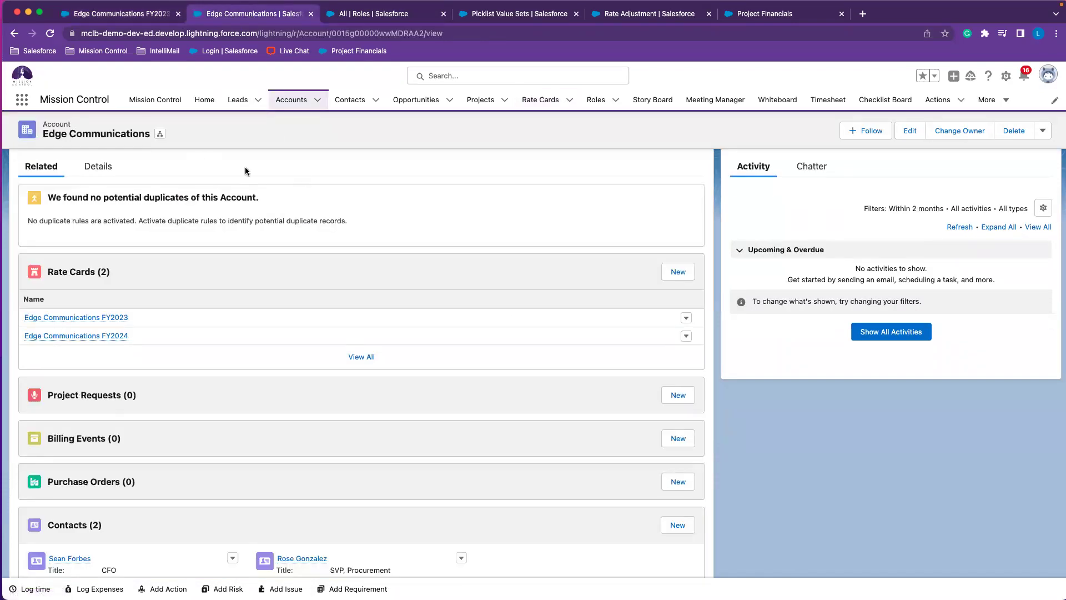
pyautogui.click(467, 98)
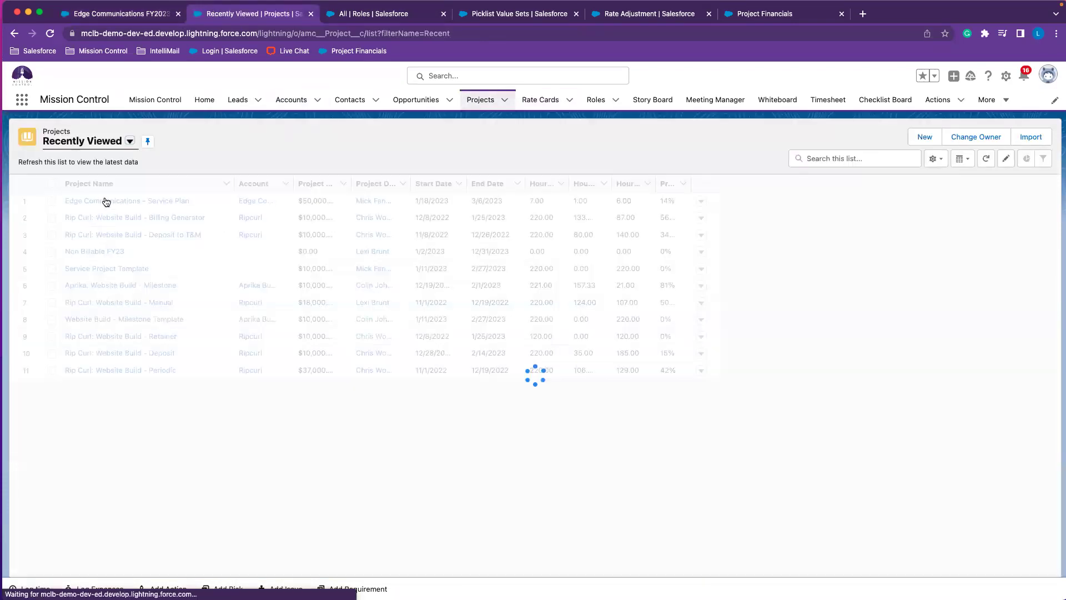
pyautogui.click(105, 202)
pyautogui.click(1043, 137)
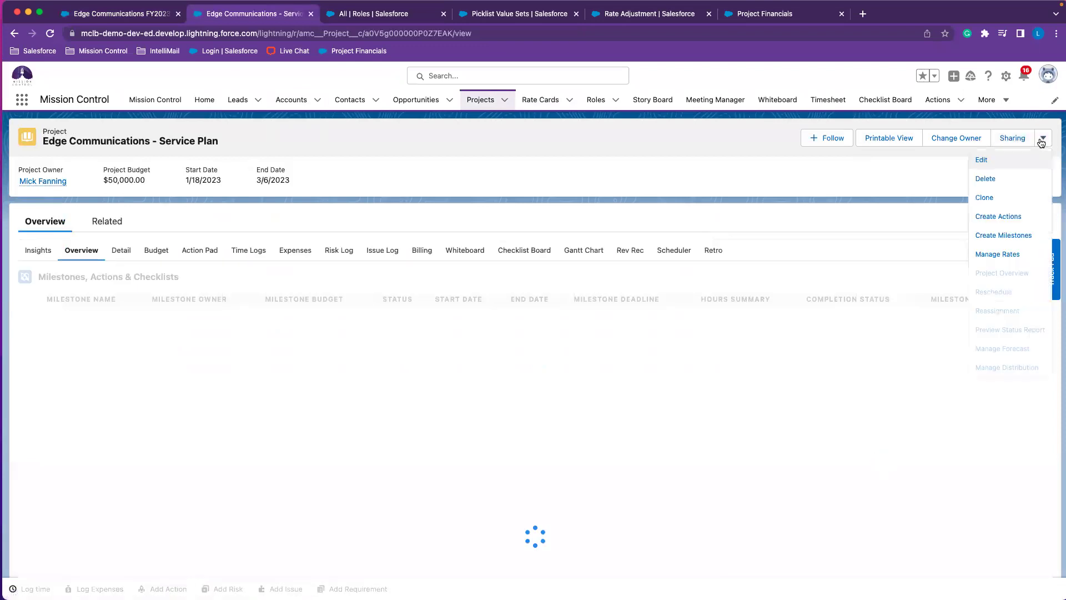
pyautogui.click(1009, 217)
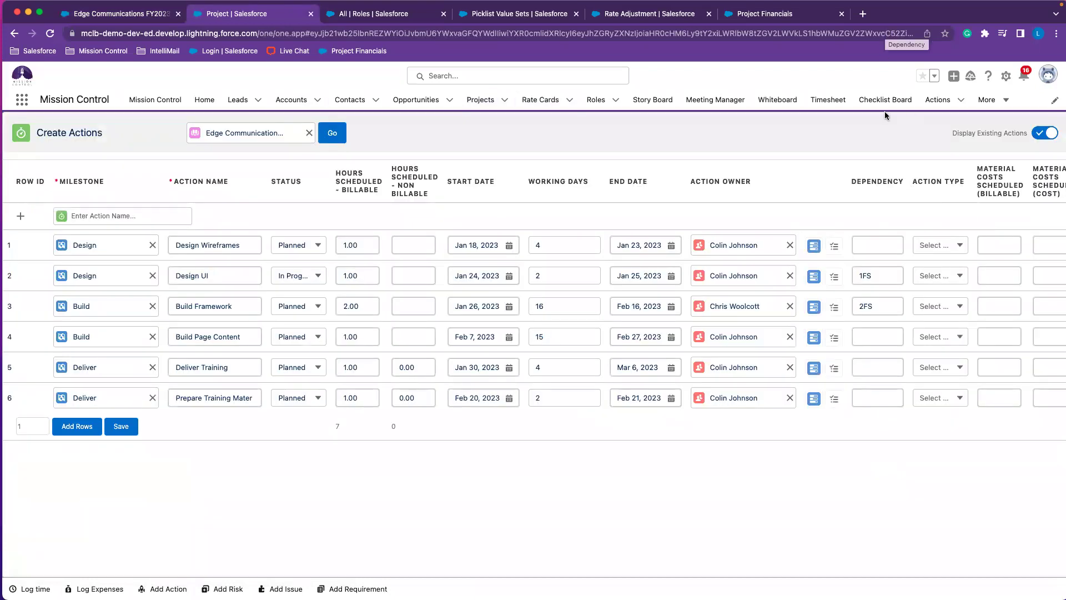
pyautogui.hscroll(15, 682, 293)
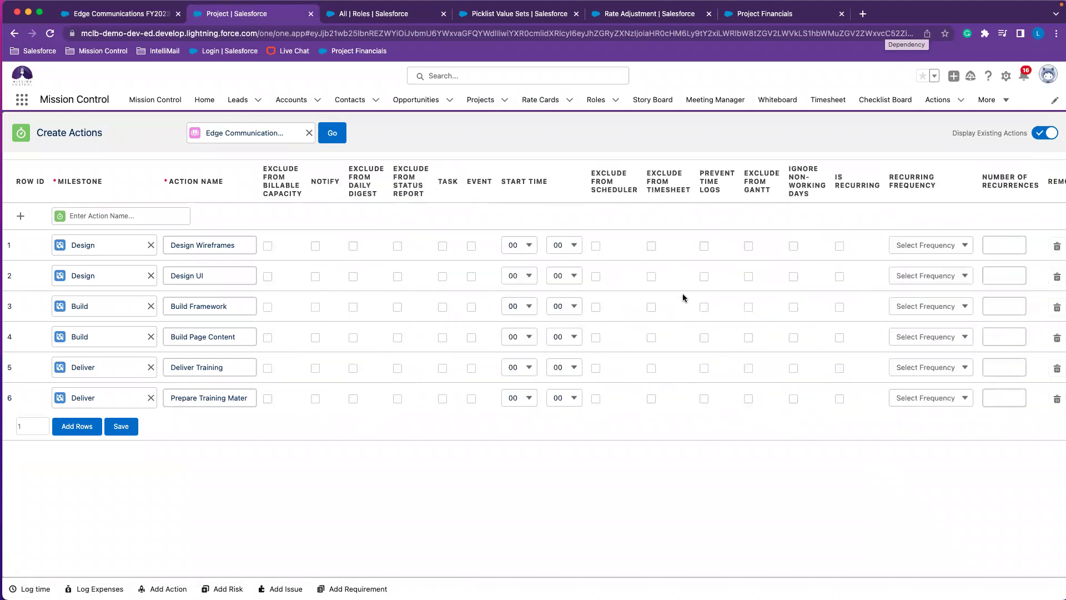
pyautogui.hscroll(-15, 335, 271)
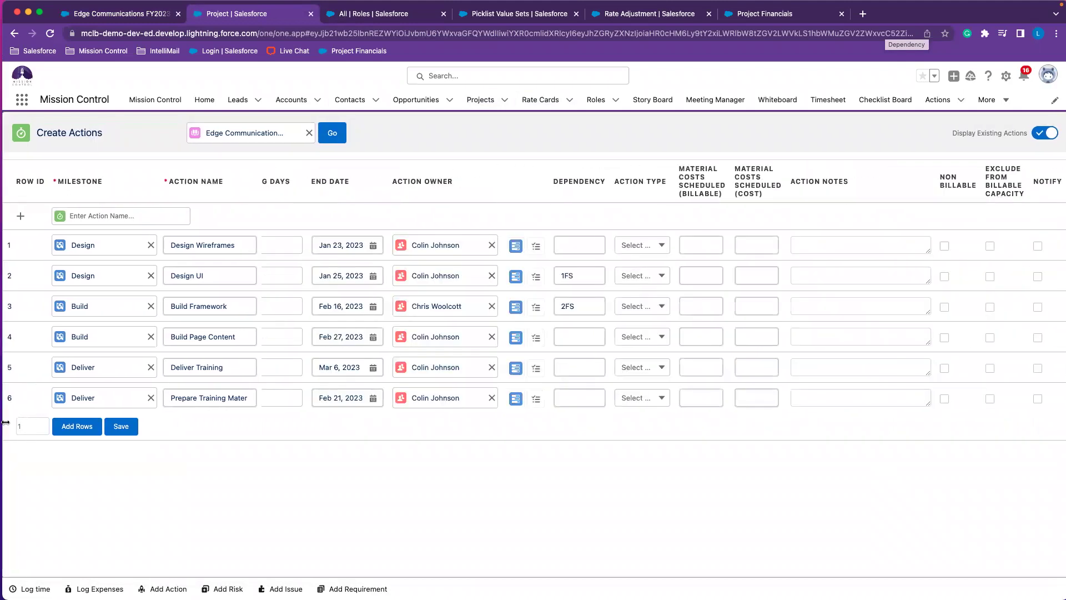
pyautogui.click(13, 33)
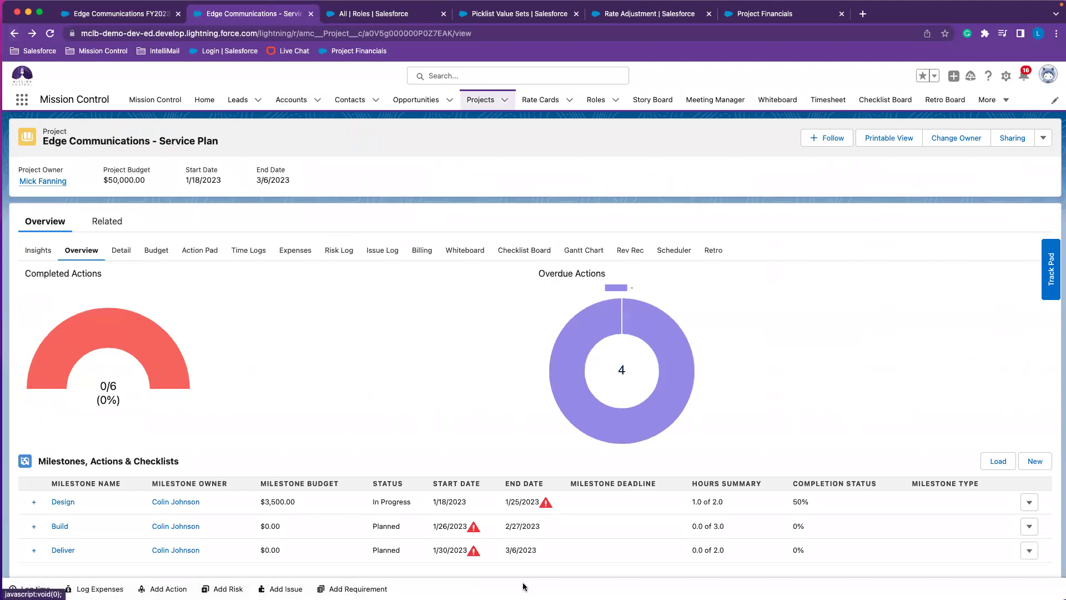
# Open the Design Wireframes action under the Design milestone for editing and change its action owner to Test User.
pyautogui.scroll(-4, 522, 580)
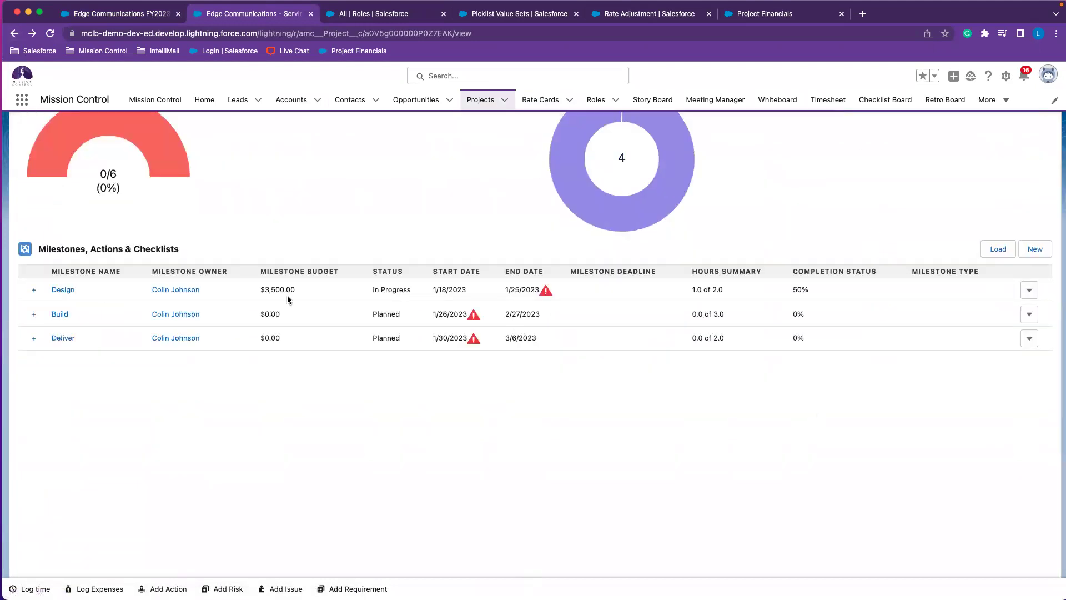
pyautogui.click(35, 290)
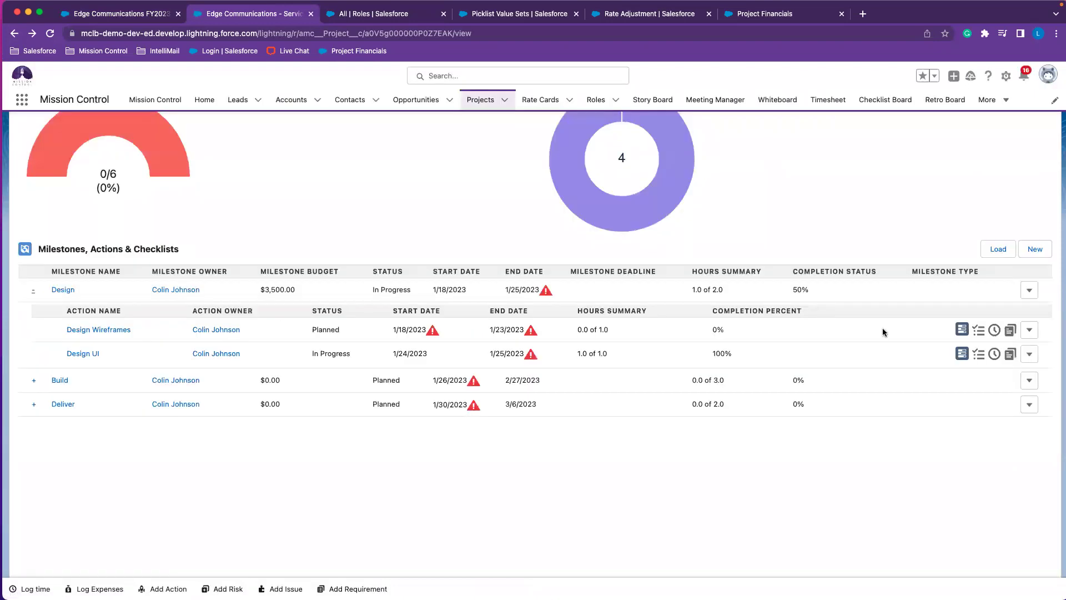
pyautogui.click(1028, 335)
pyautogui.click(944, 353)
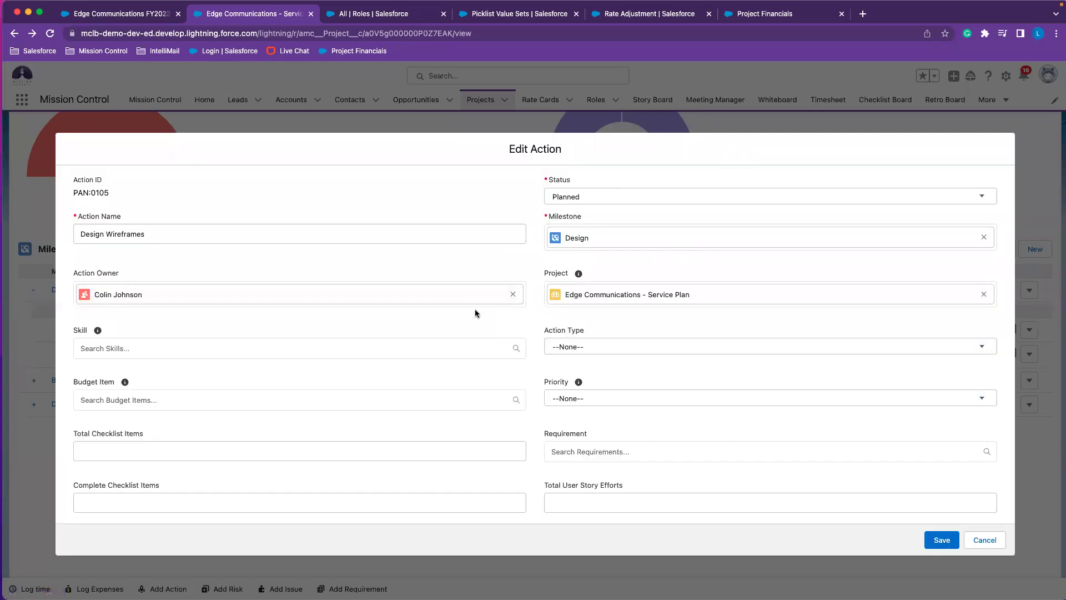
pyautogui.click(512, 294)
pyautogui.click(395, 290)
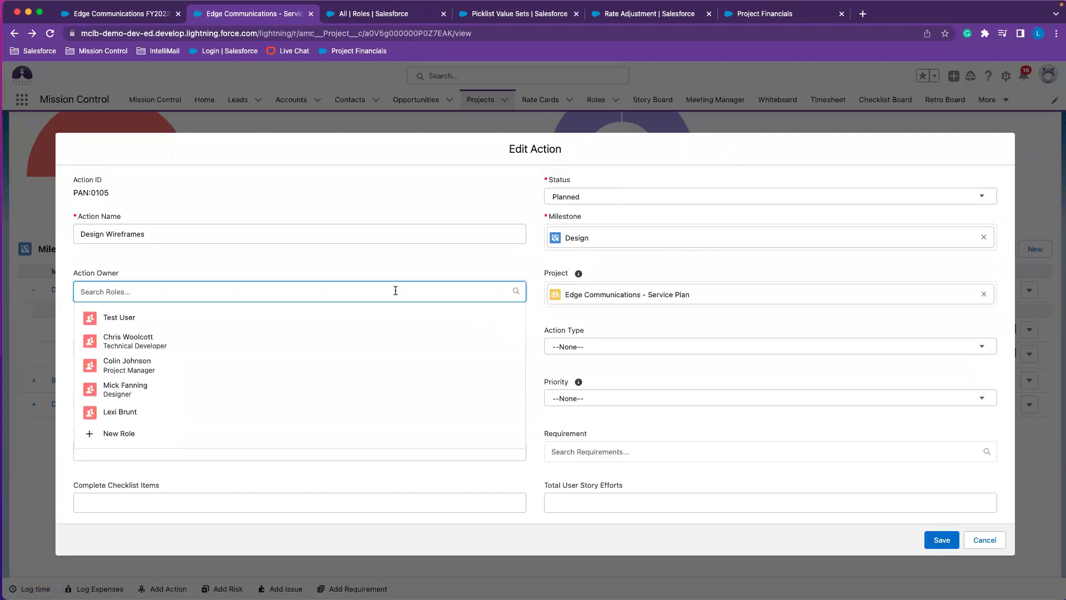
pyautogui.click(369, 317)
pyautogui.click(415, 387)
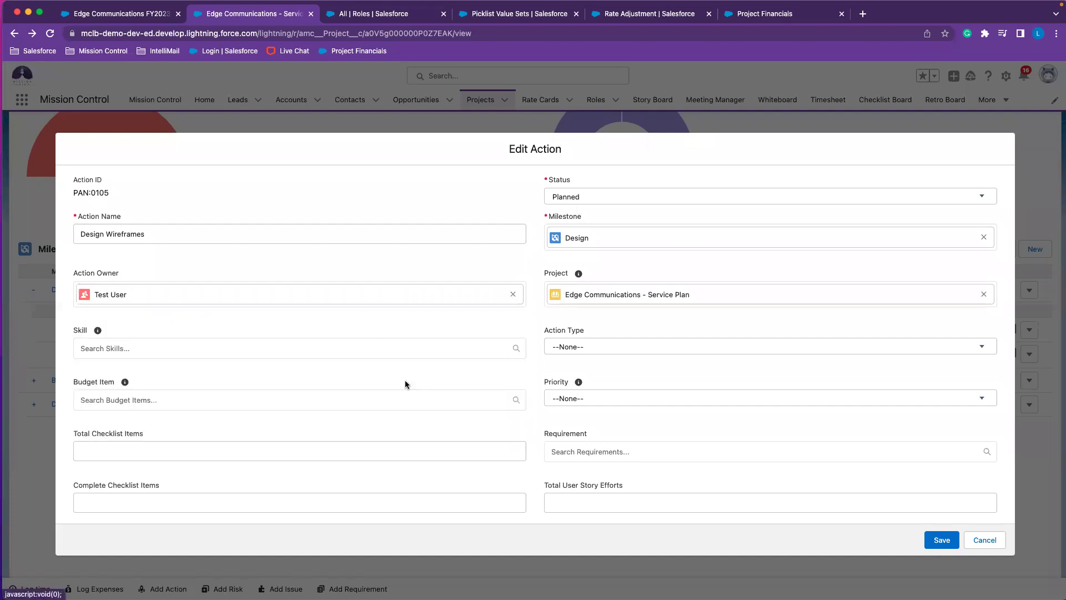
# Set the skill of the Design Wireframes action to DEV501.
pyautogui.click(109, 341)
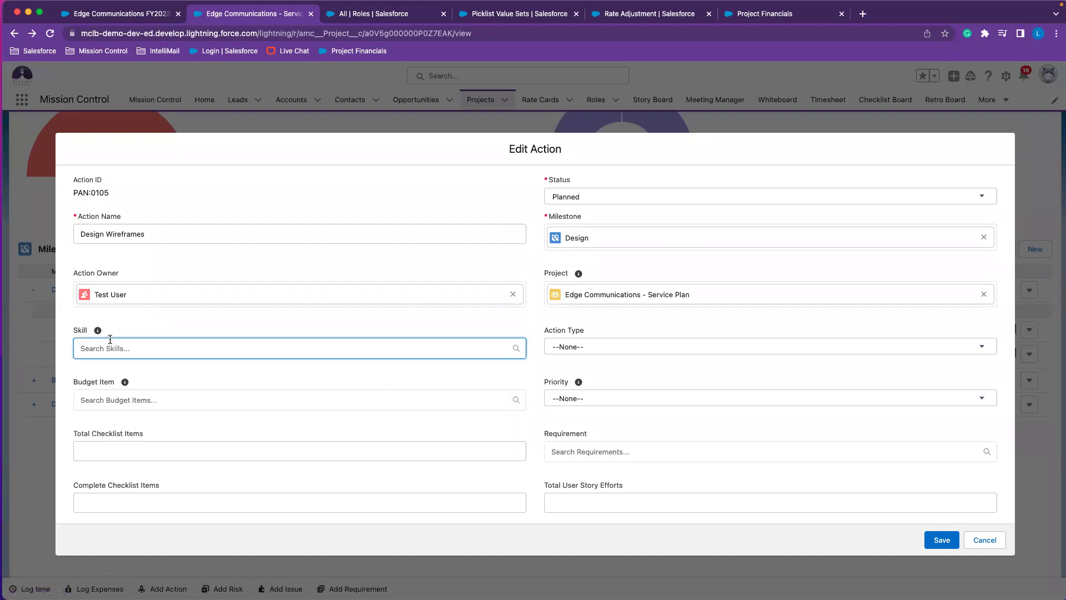
pyautogui.write('cev')
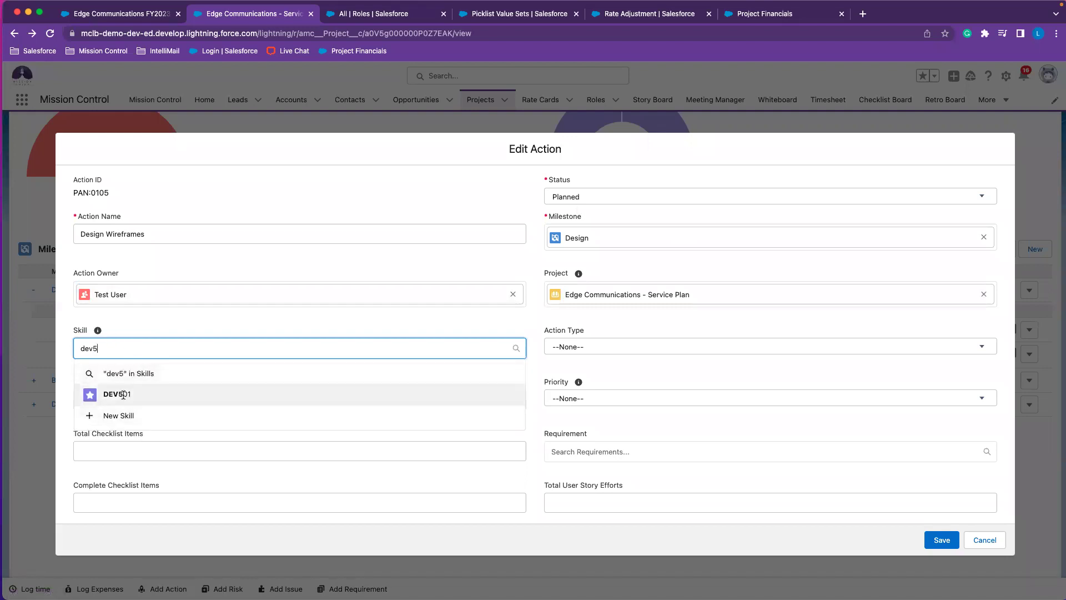
pyautogui.click(161, 388)
pyautogui.click(184, 332)
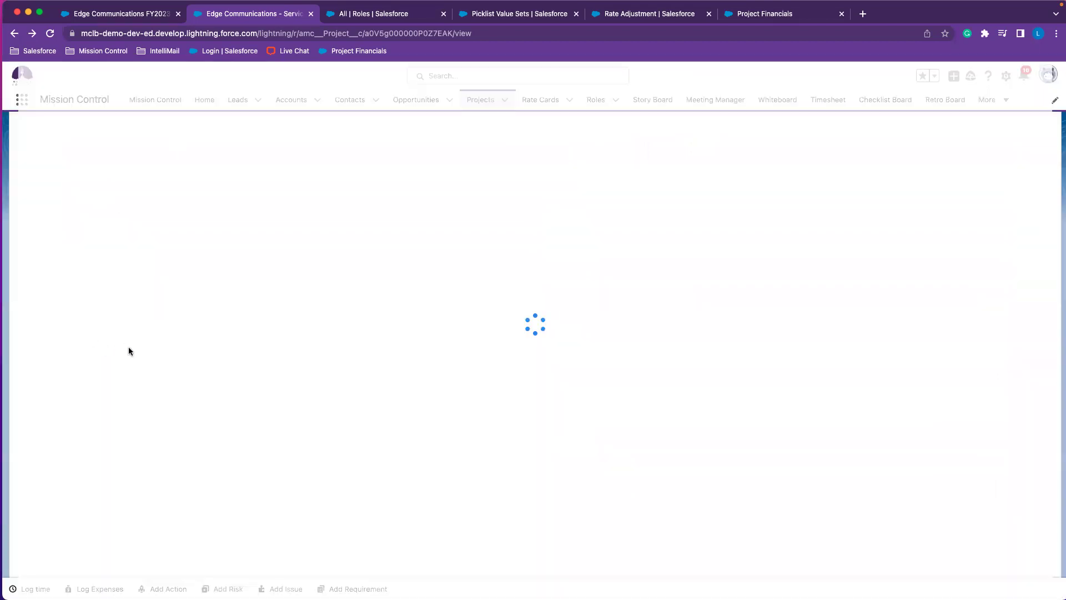
# Review the Edge Communications FY2023 rate card entries and the roles list.
pyautogui.click(136, 18)
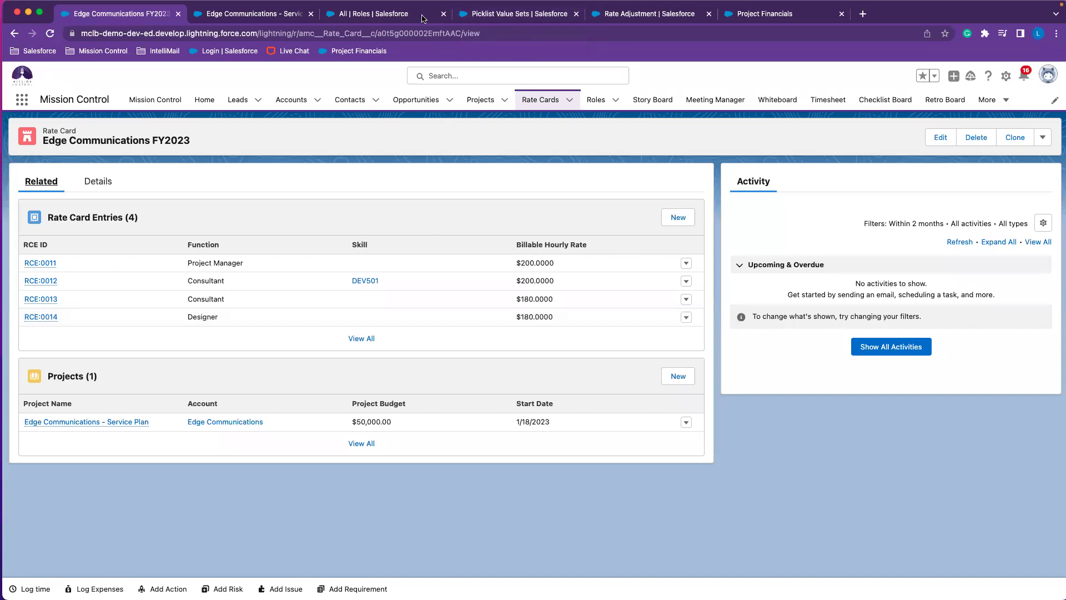
pyautogui.click(395, 17)
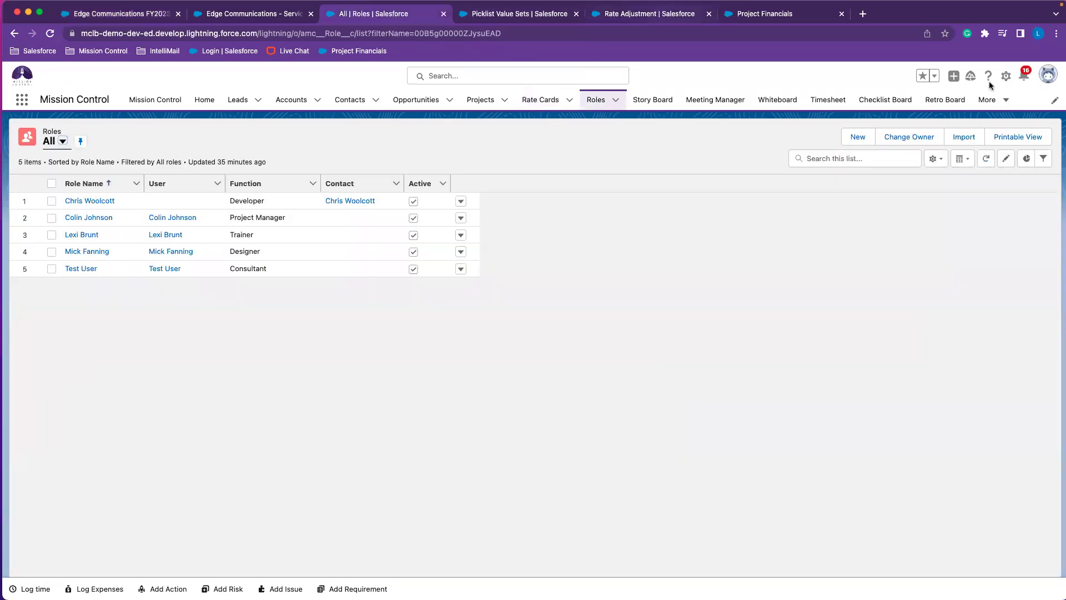
# Find the Permission Sets page in Setup and filter the list to labels beginning with M.
pyautogui.click(658, 14)
pyautogui.click(97, 100)
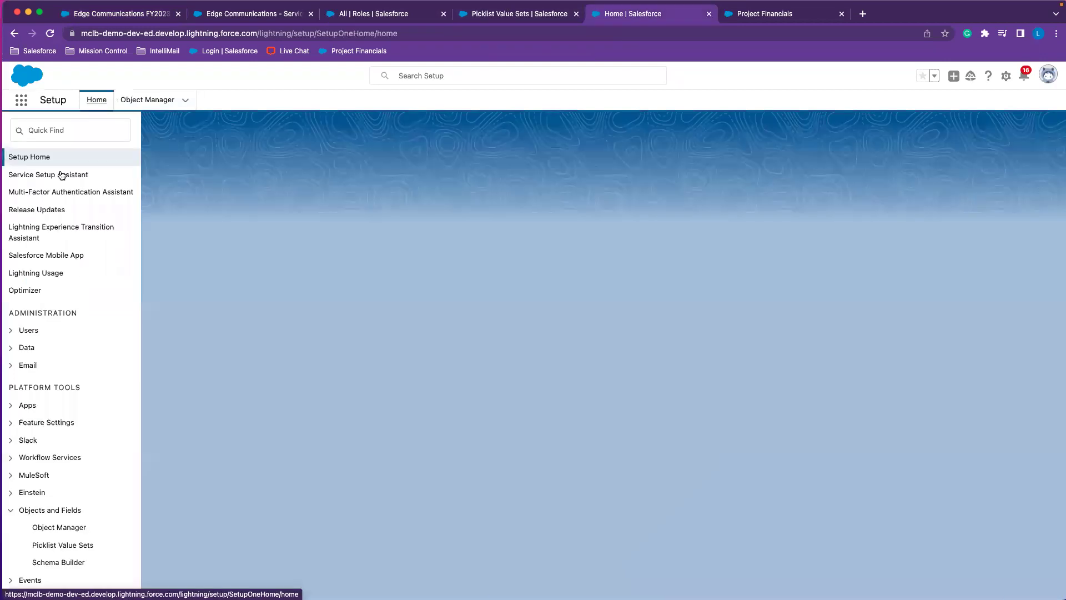
pyautogui.click(90, 130)
pyautogui.write('pe')
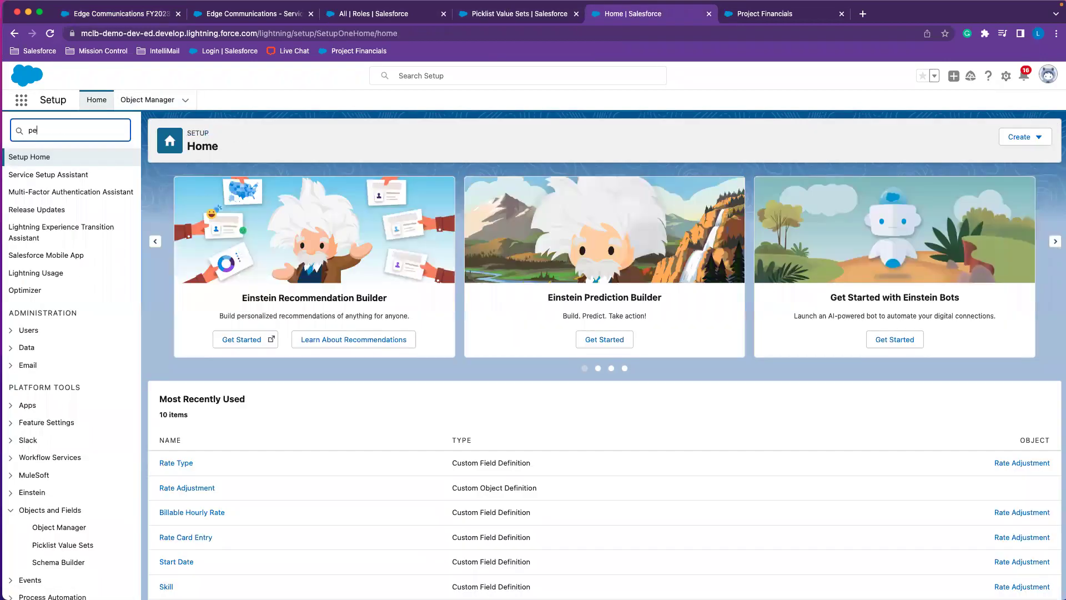
pyautogui.write('rmi')
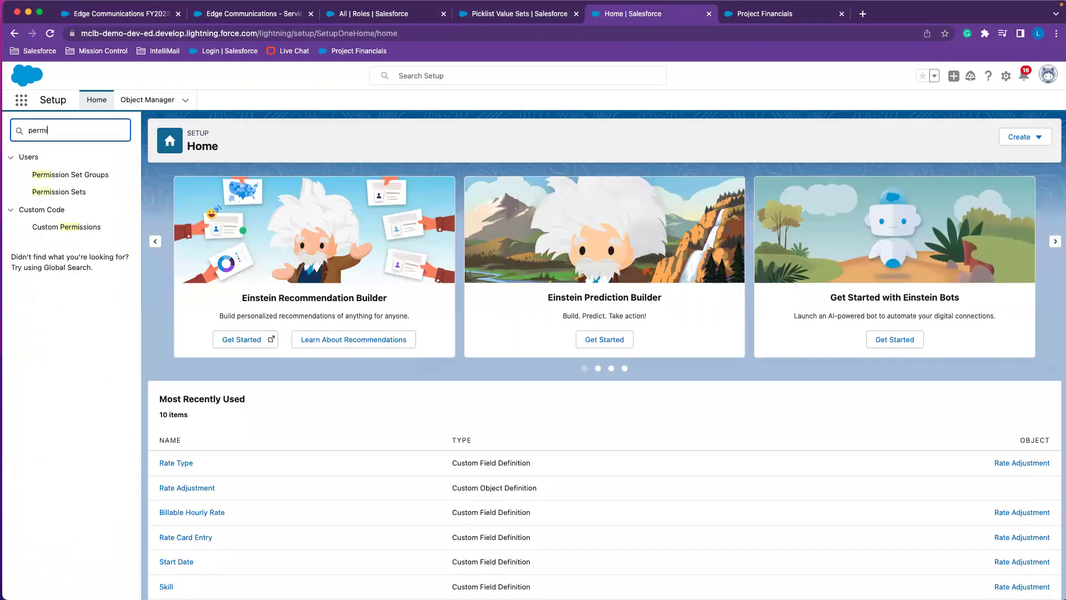
pyautogui.click(57, 191)
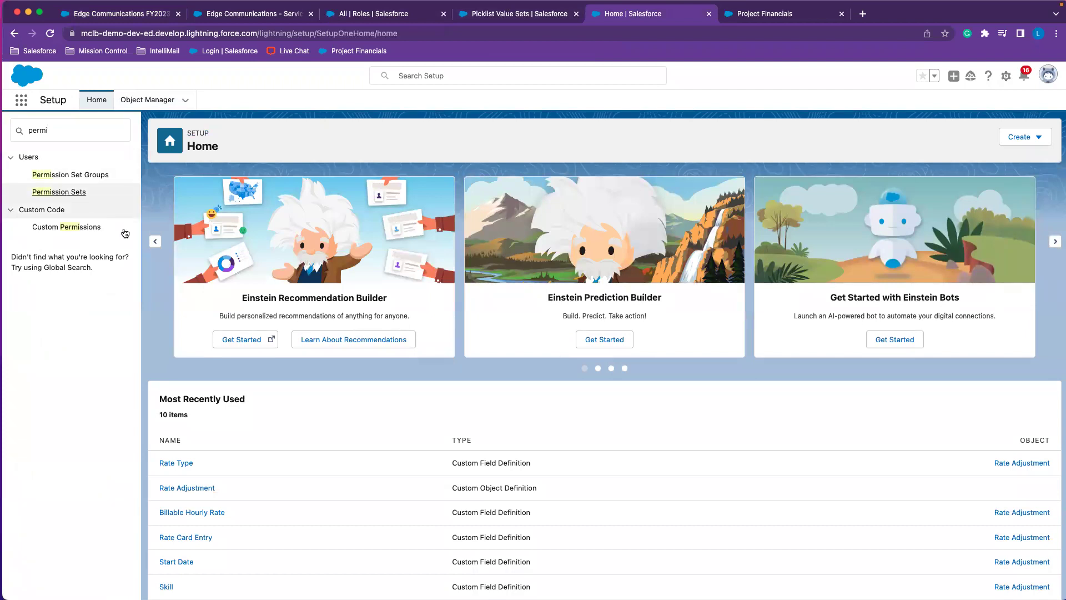
pyautogui.click(66, 193)
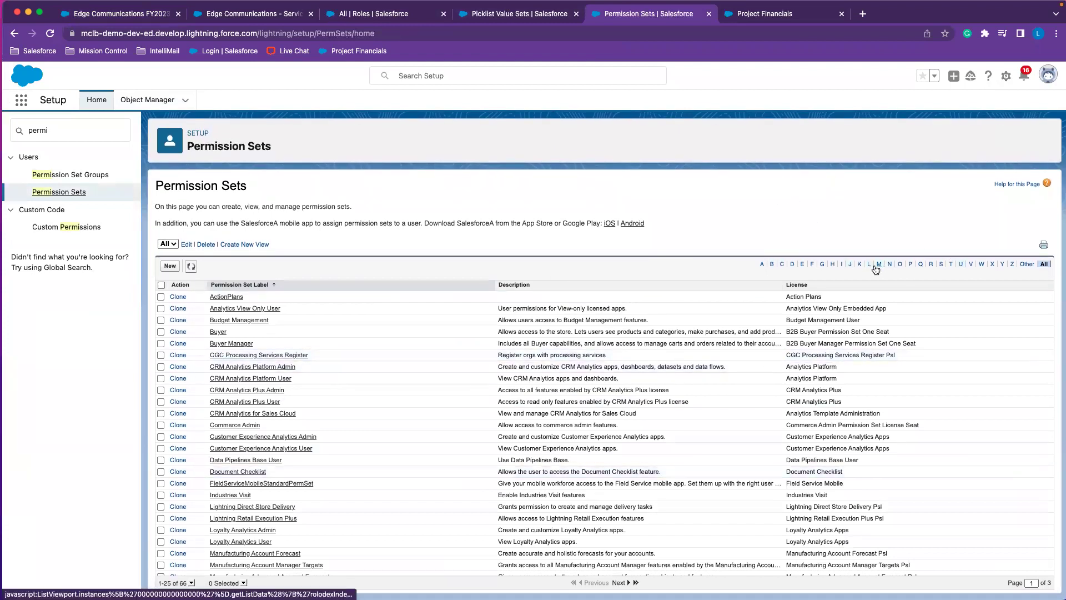
pyautogui.click(858, 265)
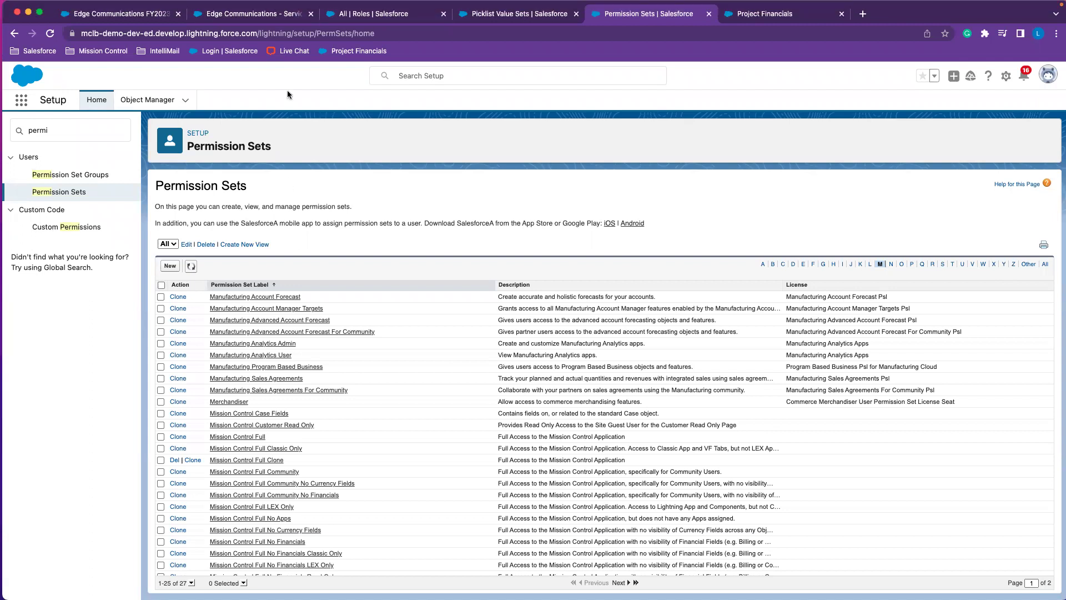
# Return to the Edge Communications - Service Plan project and review the rate card, billing, cost and overtime settings in its details.
pyautogui.click(267, 15)
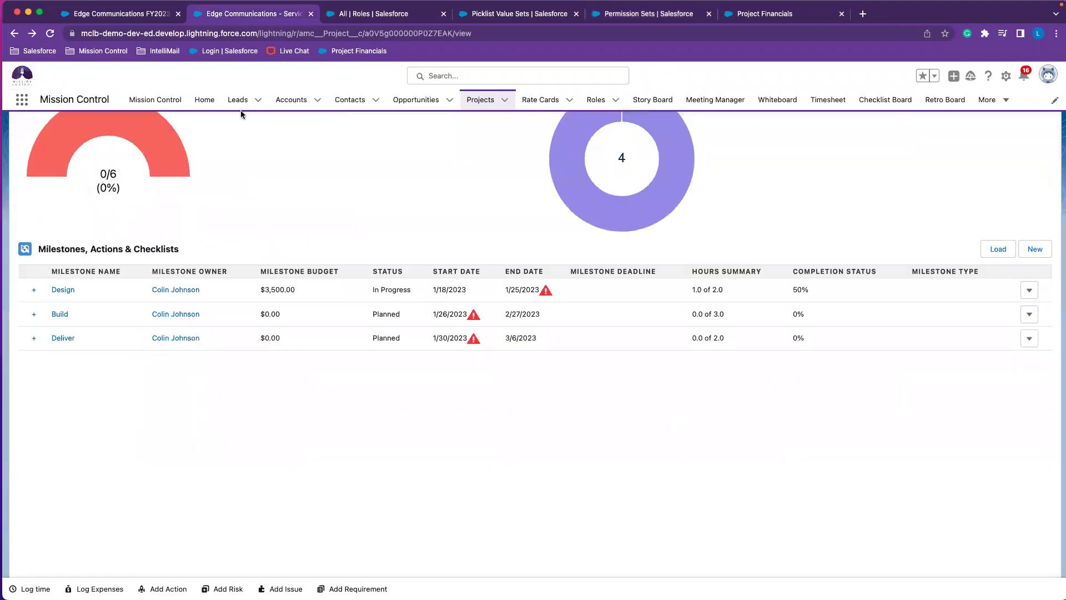
pyautogui.scroll(4, 195, 205)
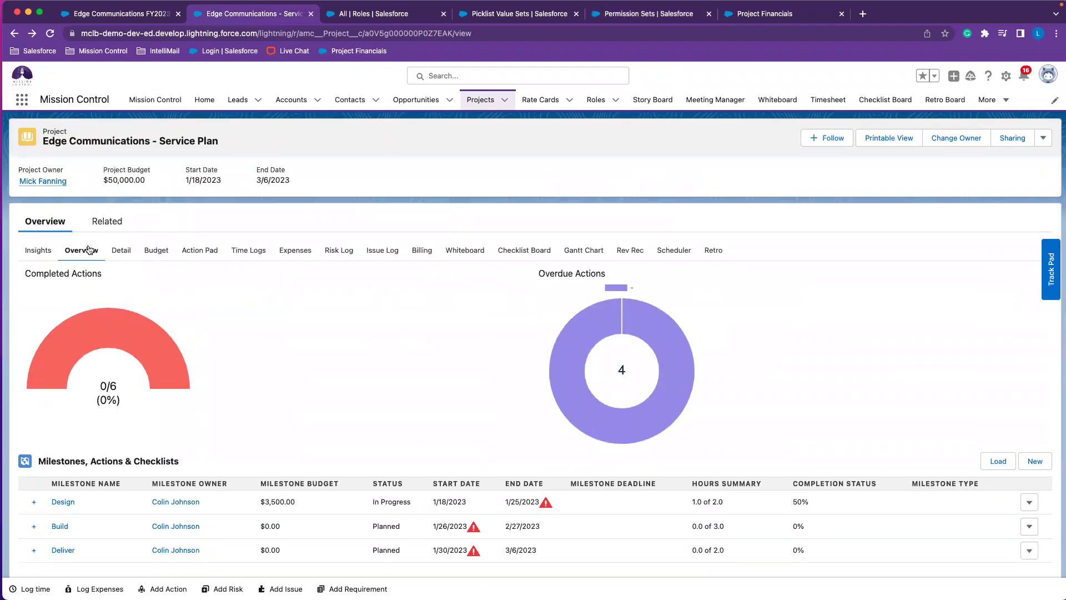
pyautogui.click(121, 250)
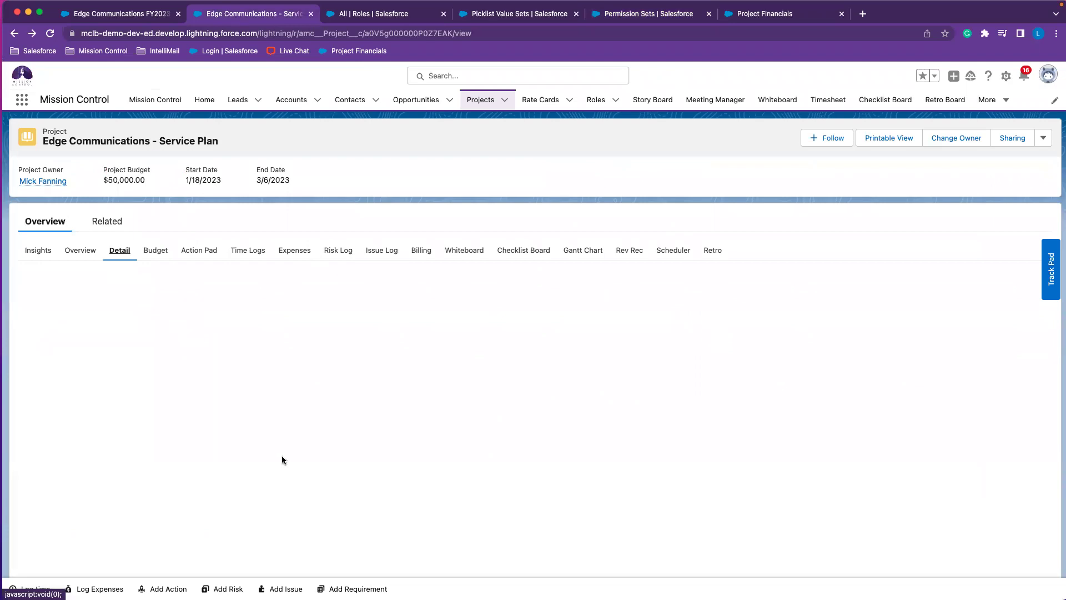
pyautogui.scroll(-5, 282, 456)
pyautogui.scroll(-2, 282, 456)
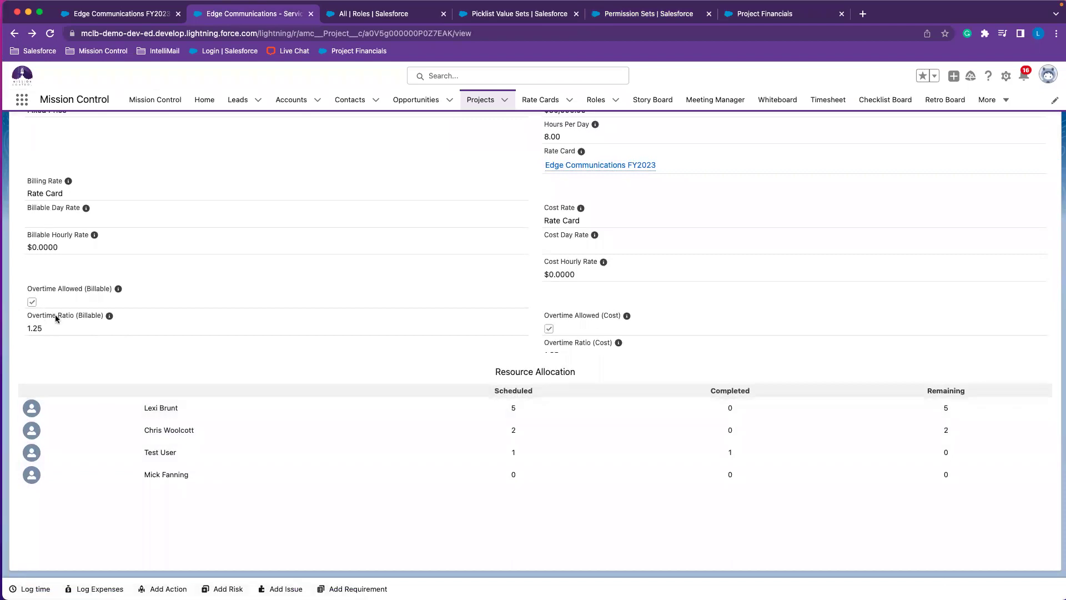
pyautogui.scroll(-4, 192, 325)
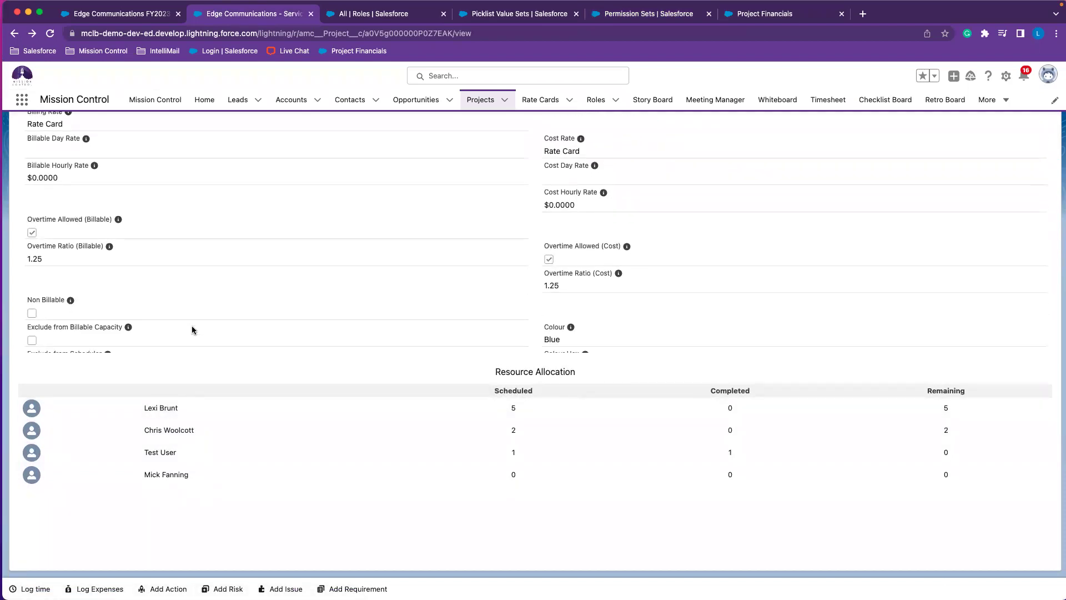
pyautogui.scroll(2, 168, 296)
pyautogui.scroll(-3, 168, 296)
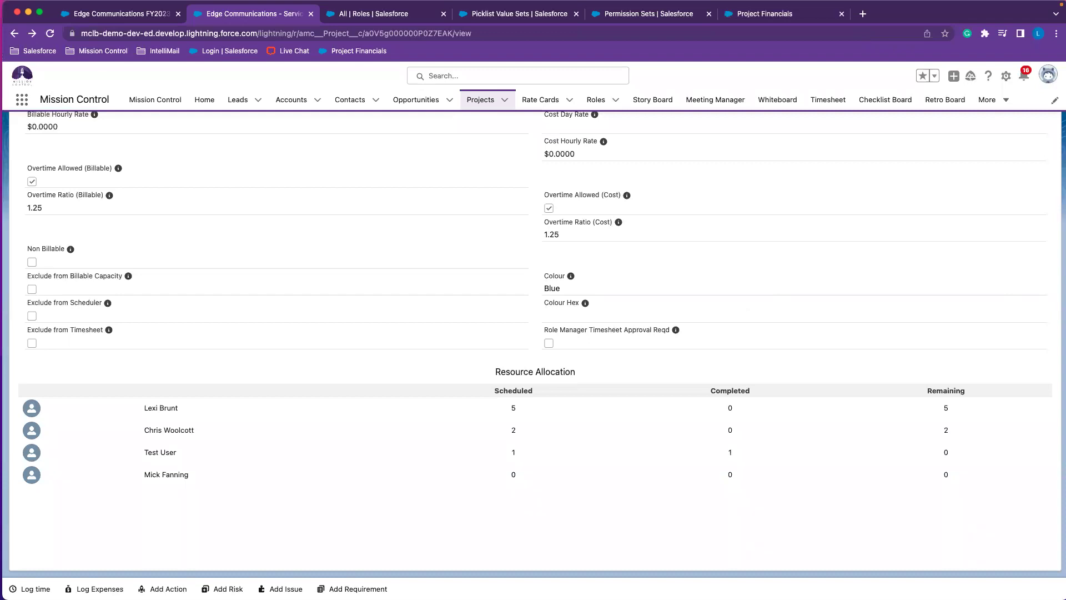
pyautogui.scroll(5, 535, 344)
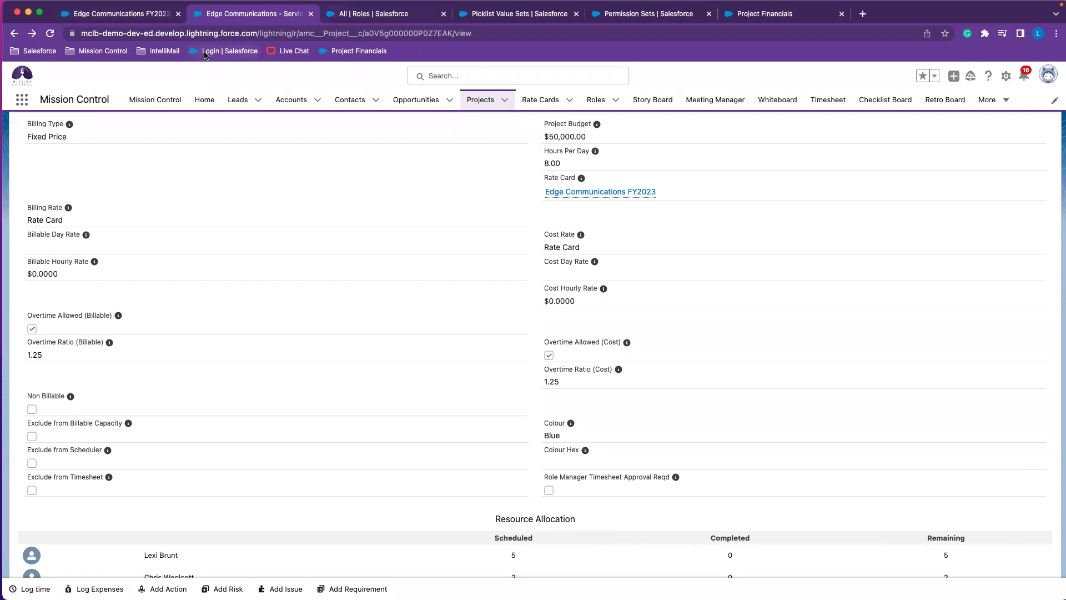
# Reopen the Edge Communications - Service Plan project for editing, review its account and rate card settings, and close the form without saving.
pyautogui.click(473, 101)
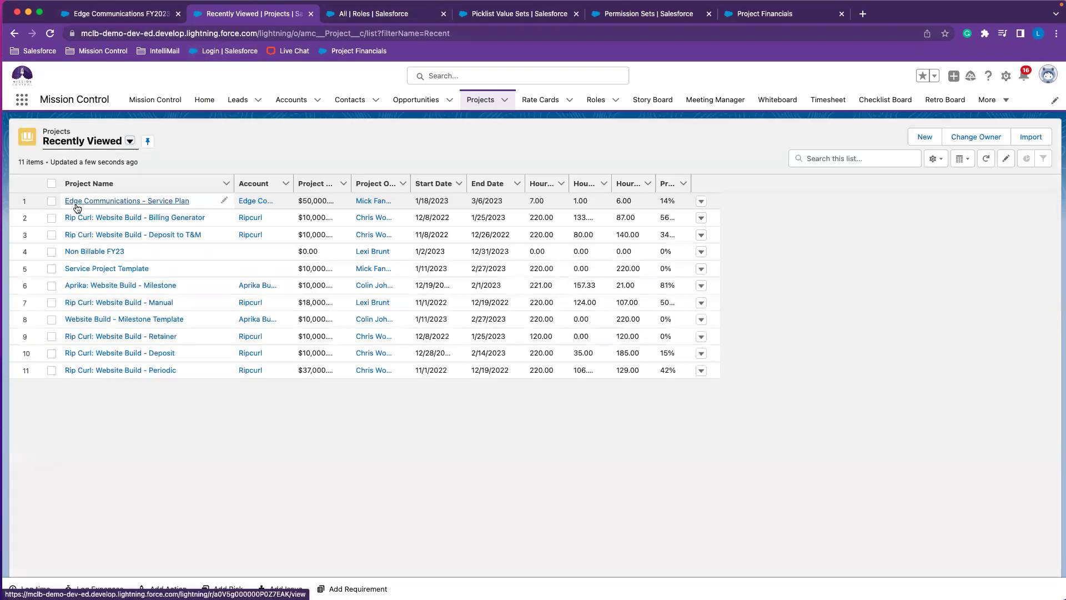
pyautogui.click(78, 203)
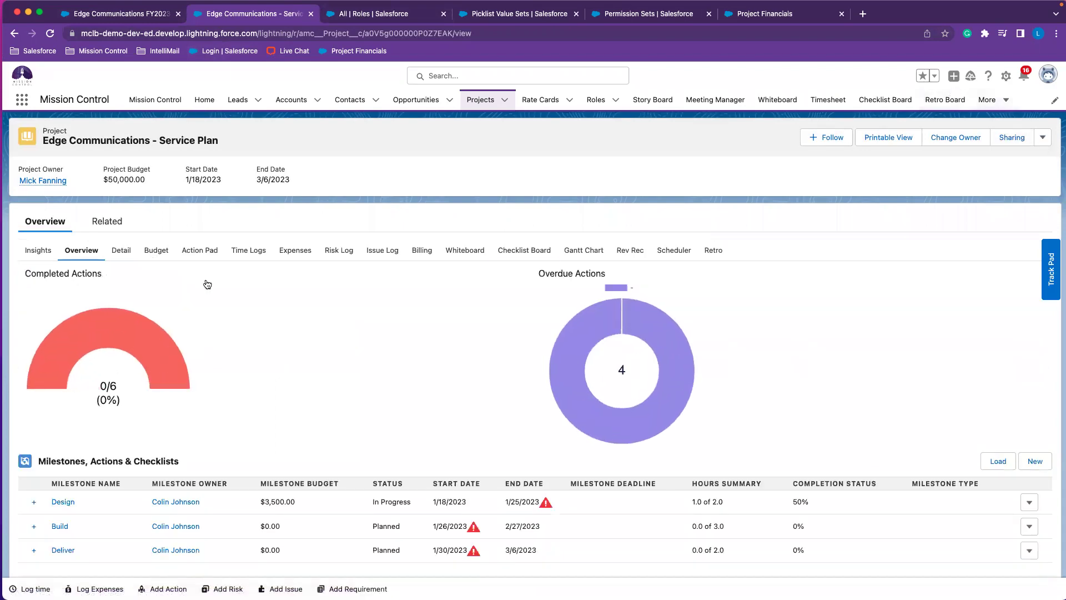
pyautogui.click(1042, 138)
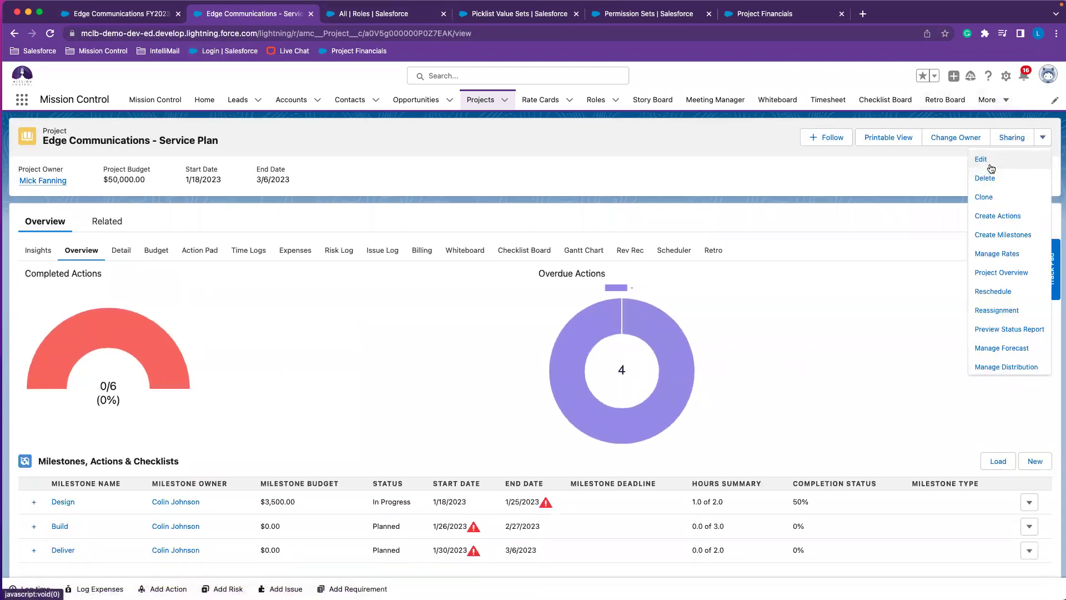
pyautogui.click(982, 161)
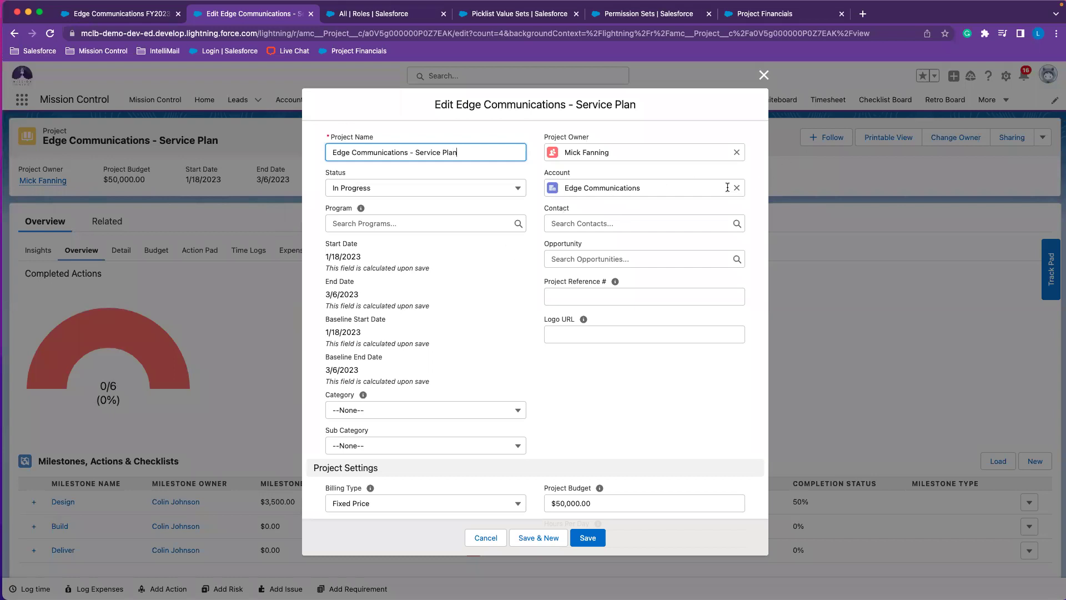
pyautogui.scroll(-3, 595, 259)
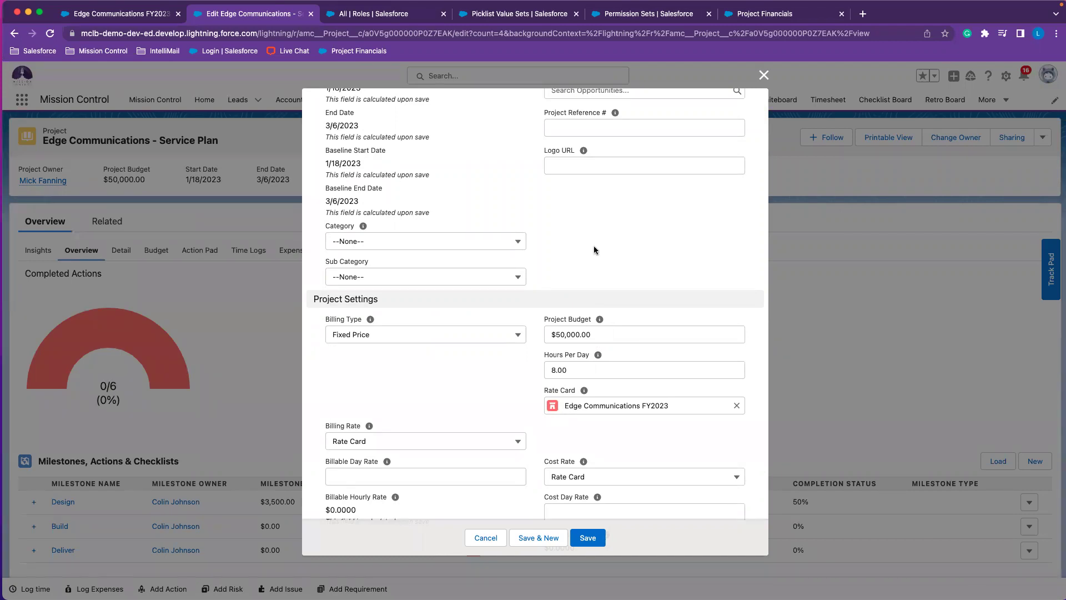
pyautogui.scroll(5, 594, 245)
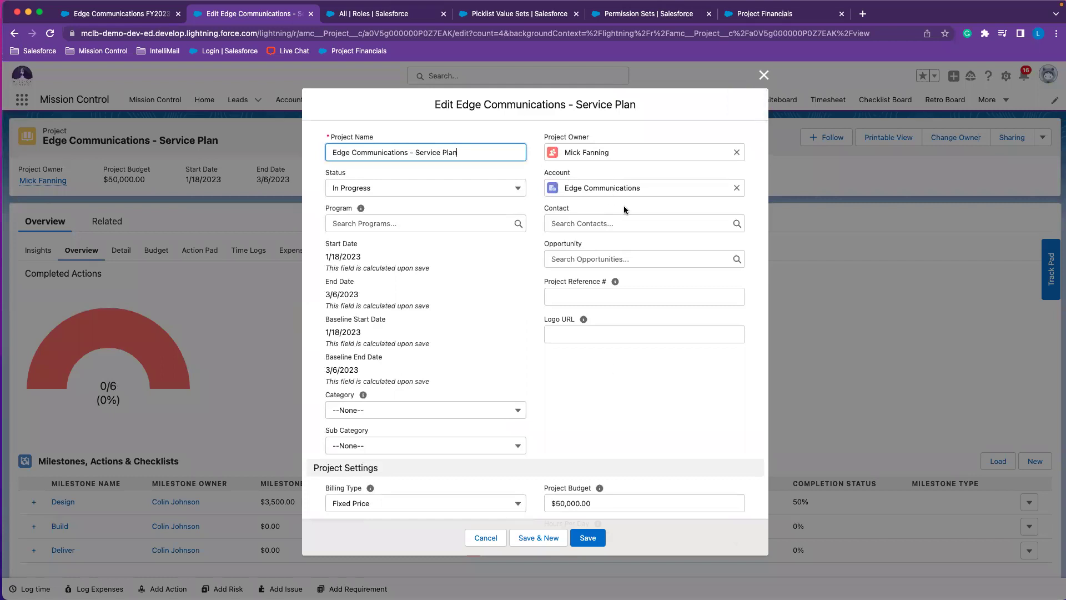
pyautogui.scroll(-5, 605, 256)
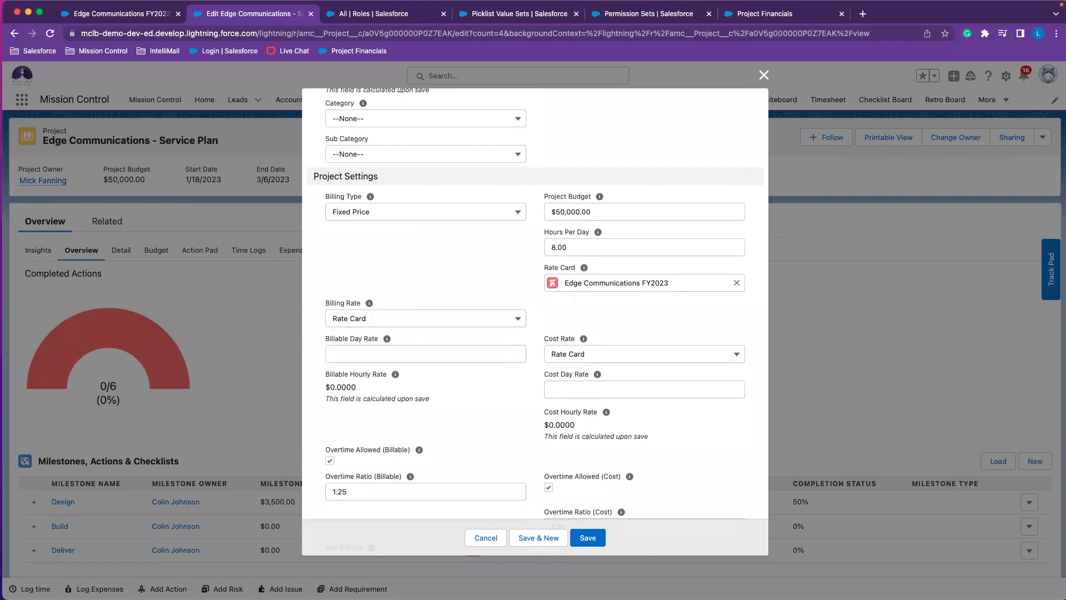
pyautogui.click(764, 75)
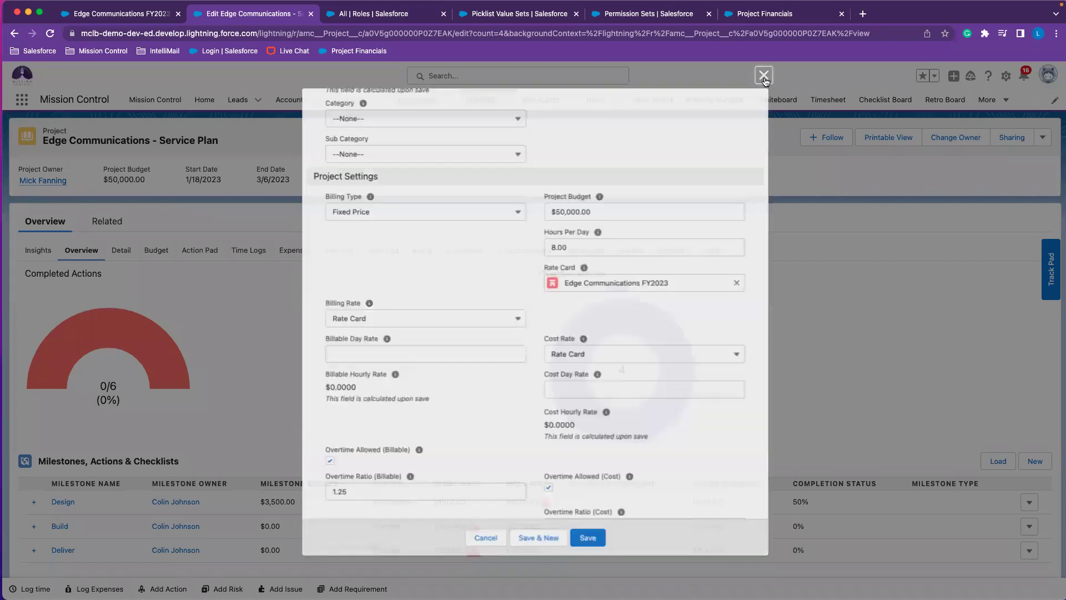
# Open the Edge Communications account from the accounts list and check its related rate cards.
pyautogui.hotkey('ctrl', 'shift', 'Tab')
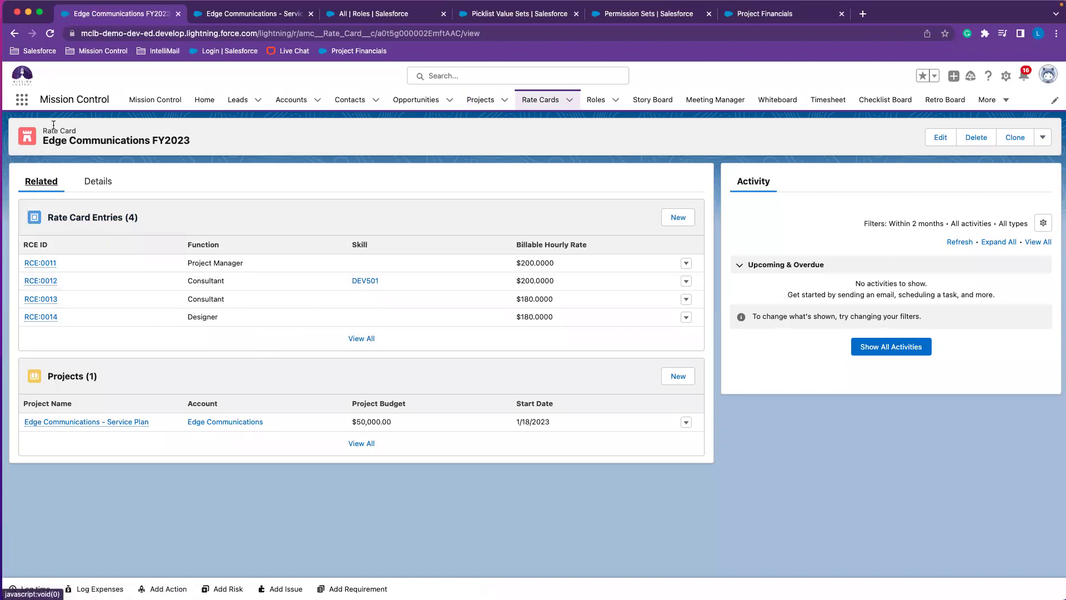
pyautogui.click(286, 101)
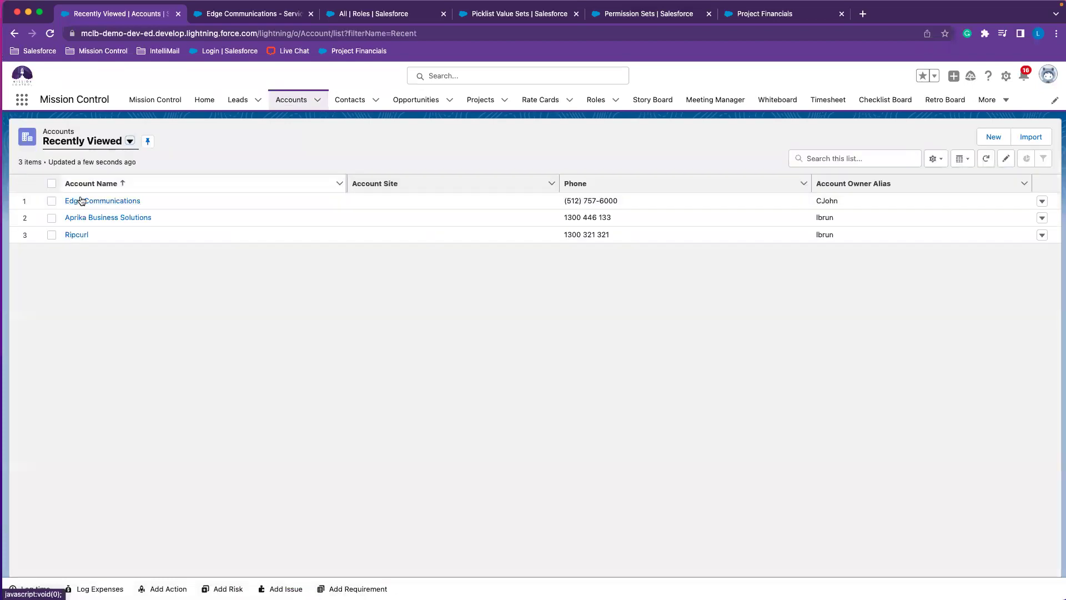
pyautogui.click(83, 201)
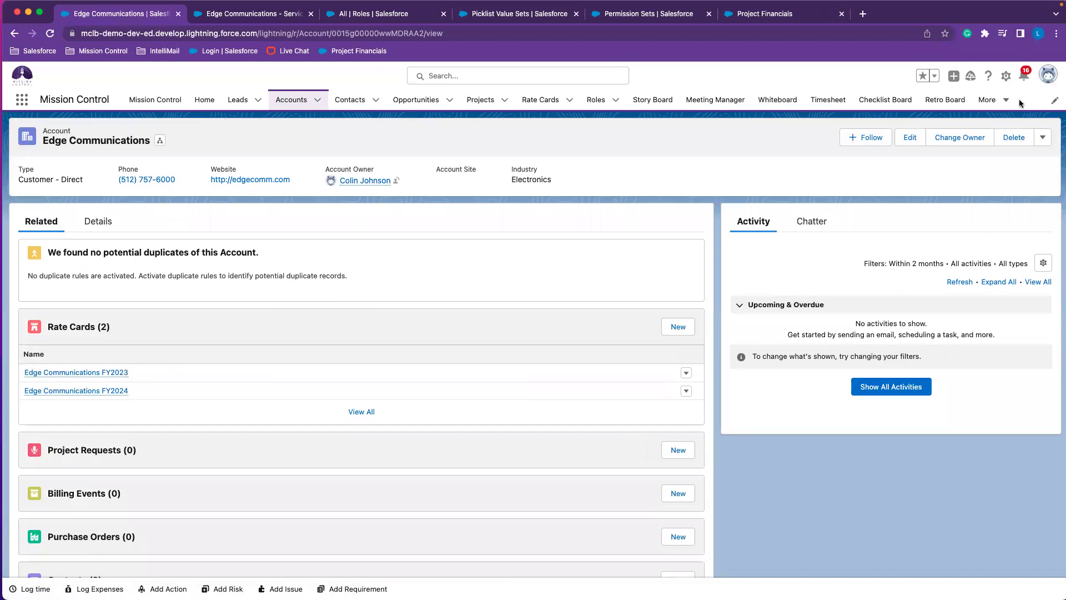
# Open the Account Layout page layout of the Account object for editing and display its related lists.
pyautogui.click(1005, 75)
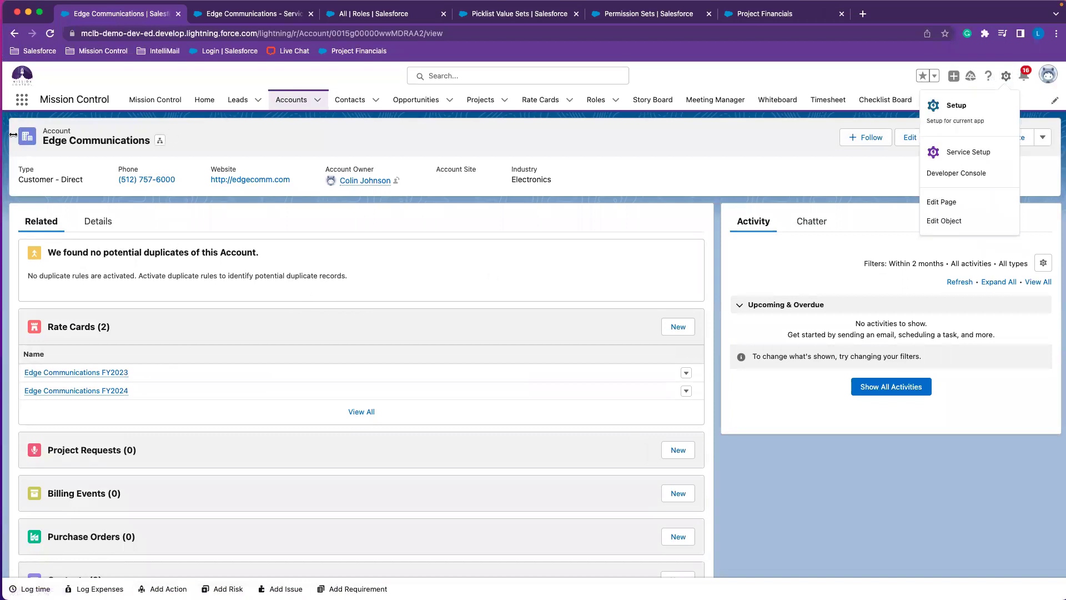
pyautogui.click(944, 221)
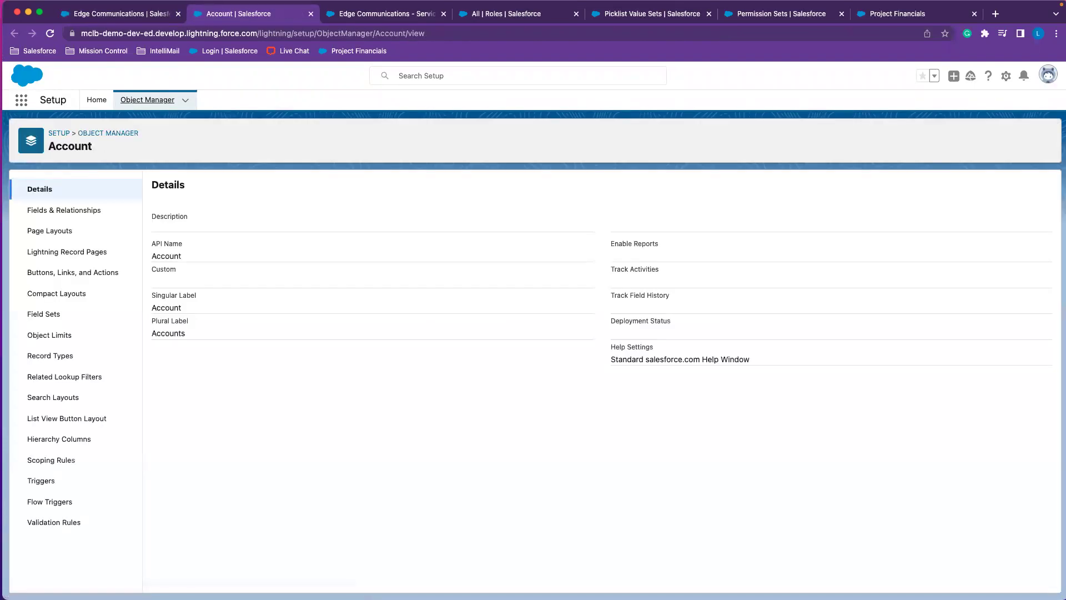
pyautogui.click(30, 236)
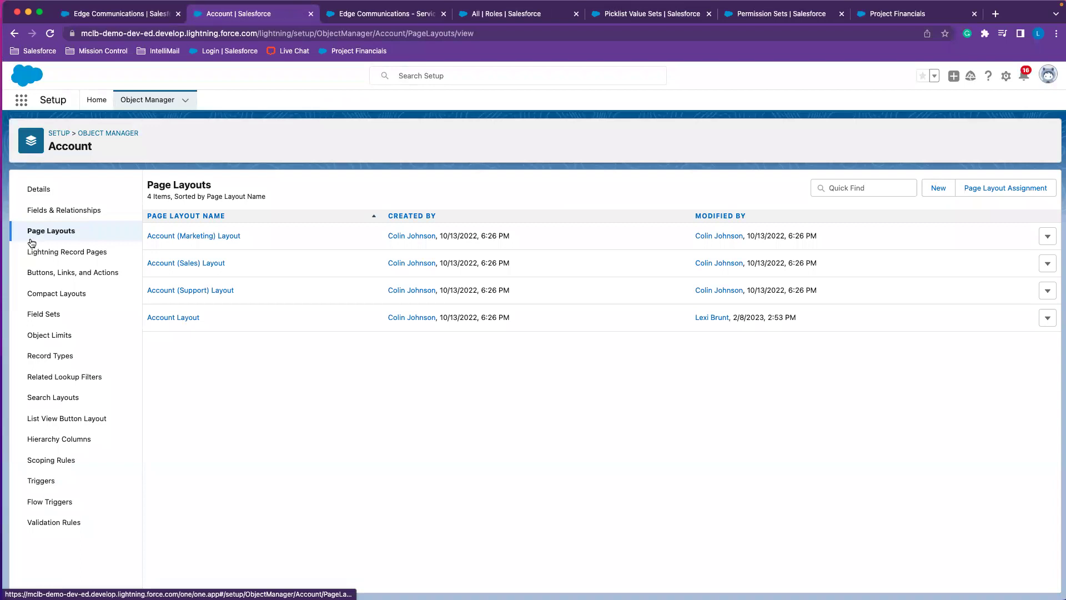
pyautogui.click(173, 318)
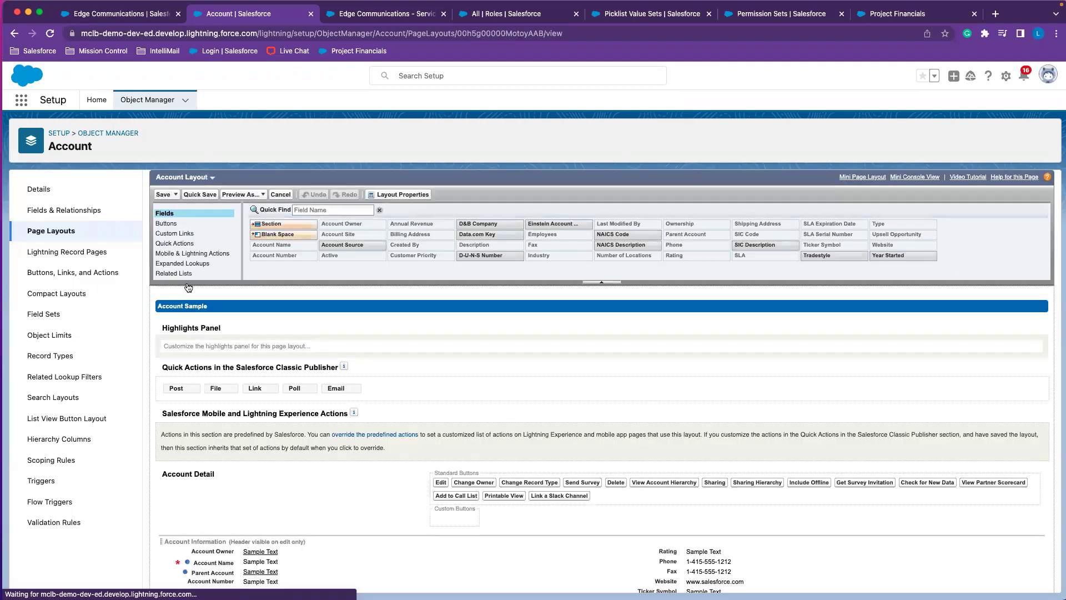
pyautogui.click(166, 274)
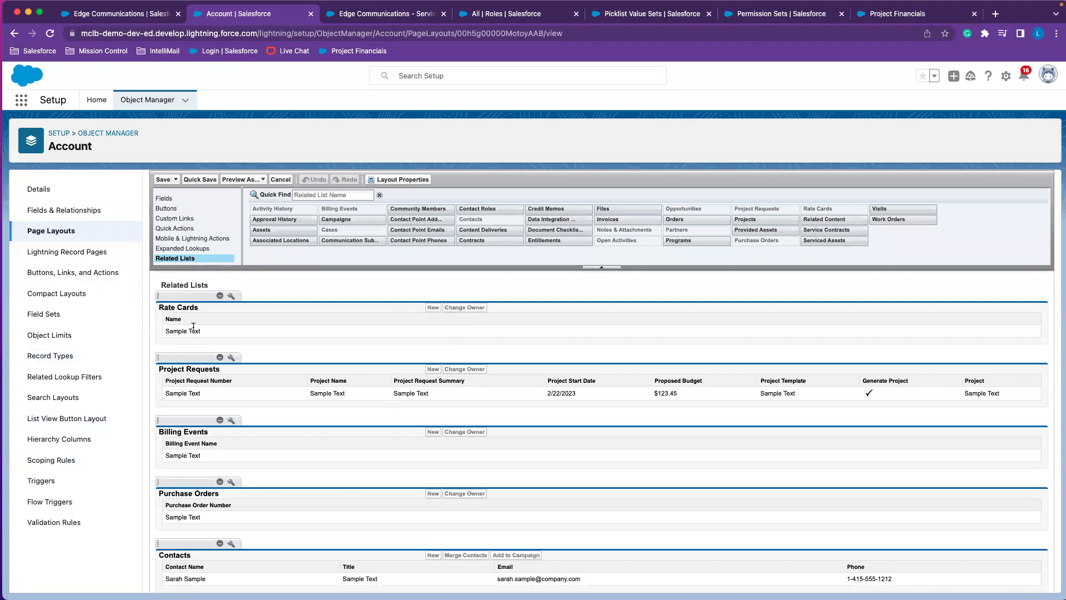
# Remove and re-add the Rate Cards related list above Project Requests, then save the layout, overwriting users' personal related list customizations.
pyautogui.click(219, 297)
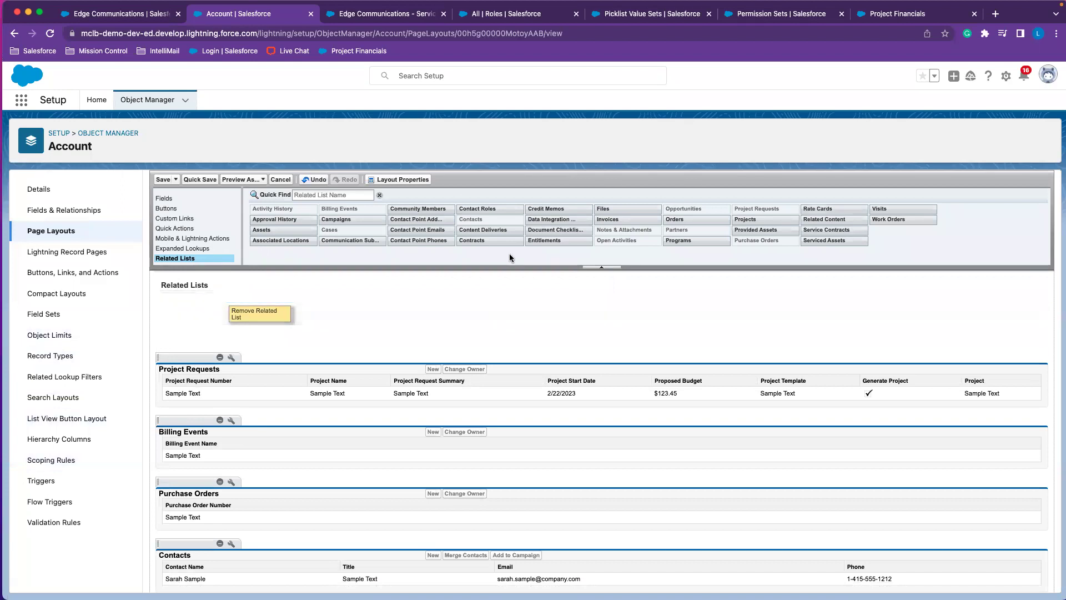
pyautogui.moveTo(820, 207); pyautogui.dragTo(446, 318)
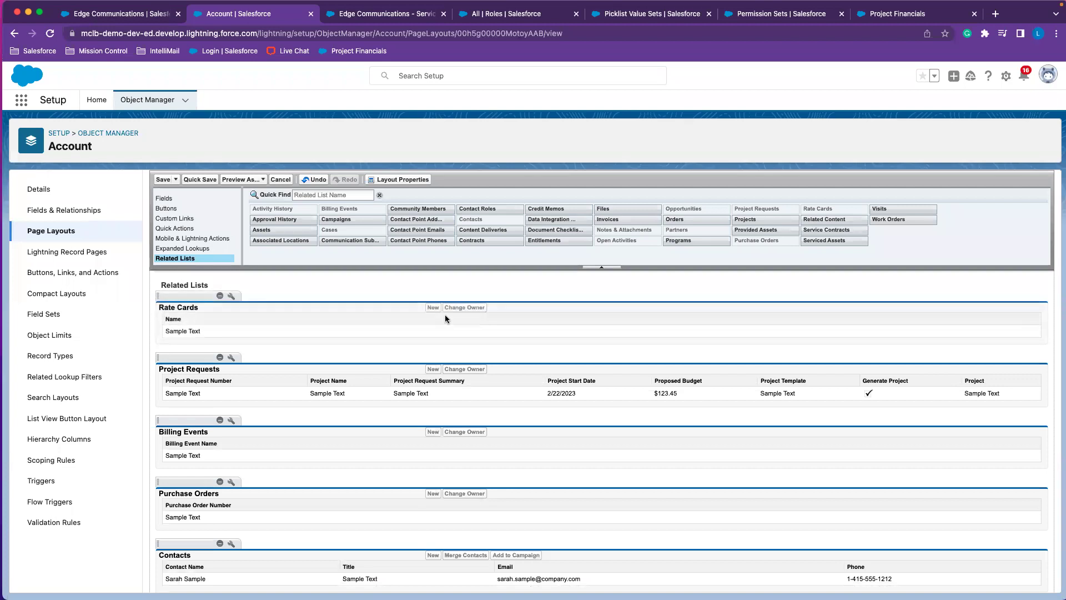
pyautogui.click(159, 180)
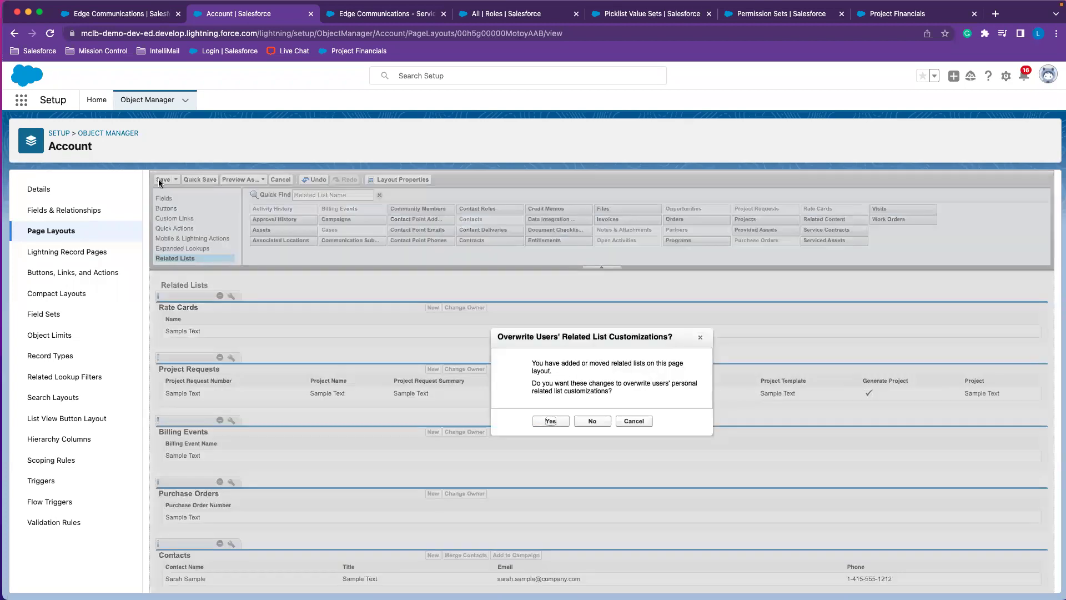
pyautogui.click(552, 422)
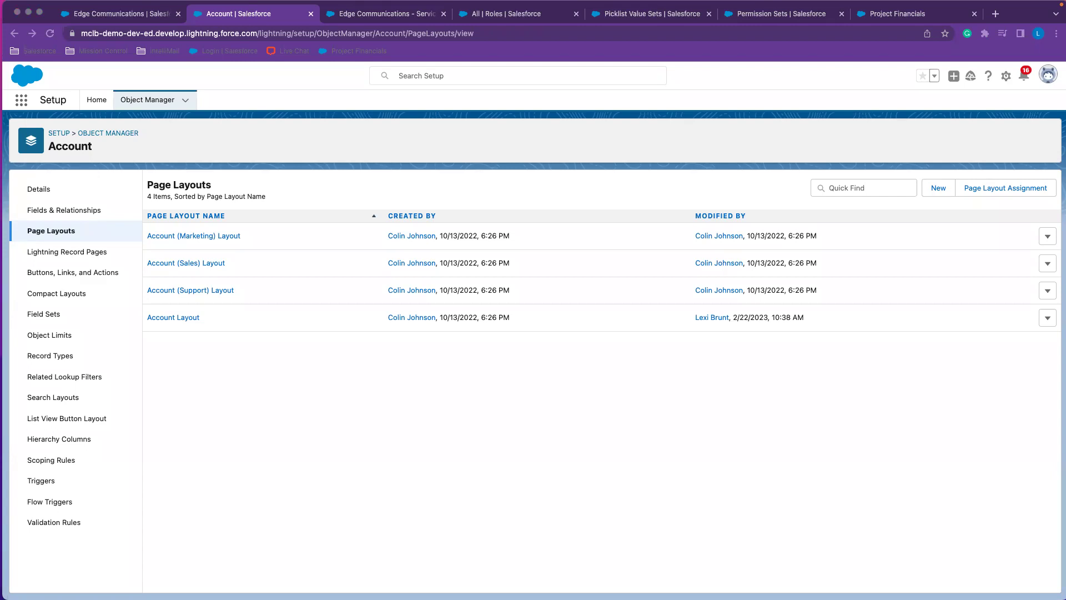
pyautogui.press('super+Tab')
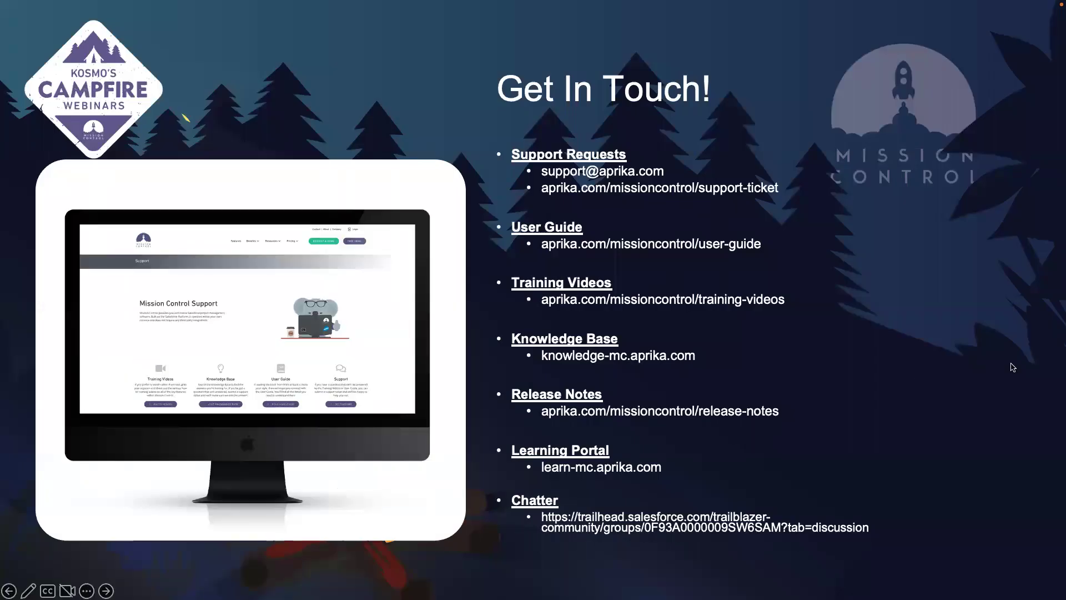